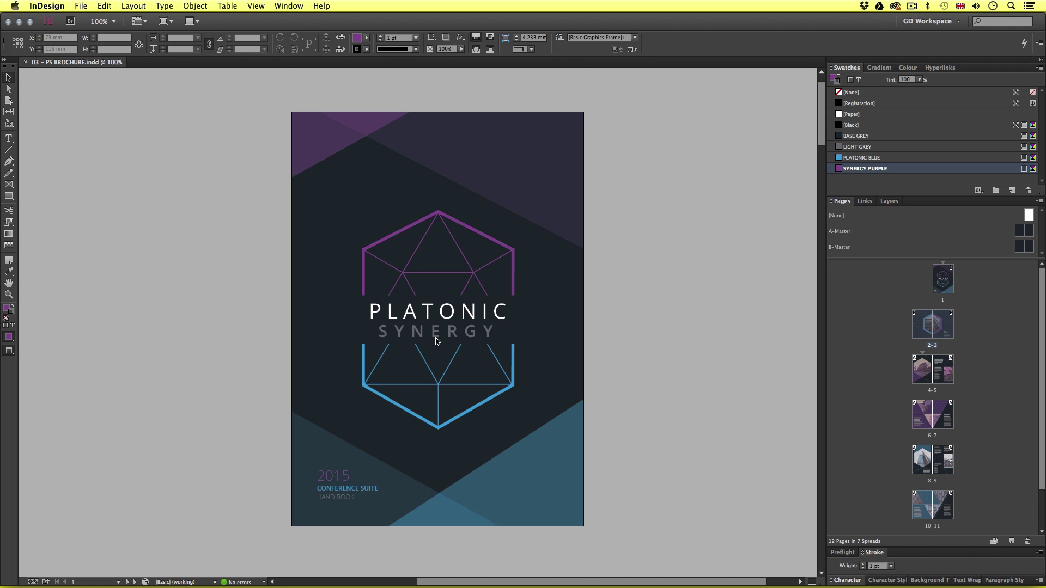
Step: Scroll down through every spread of the PS Brochure example
scroll(436, 341, down, 1)
scroll(437, 341, down, 5)
scroll(435, 341, down, 5)
scroll(447, 330, down, 1)
drag(455, 320, 558, 330)
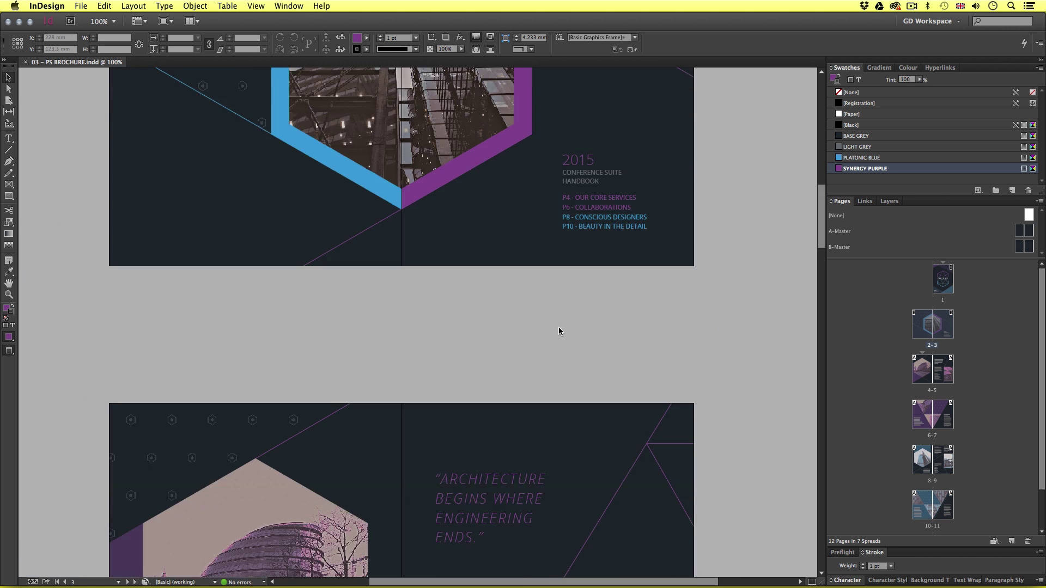
scroll(558, 331, down, 5)
scroll(559, 330, down, 5)
scroll(558, 331, down, 5)
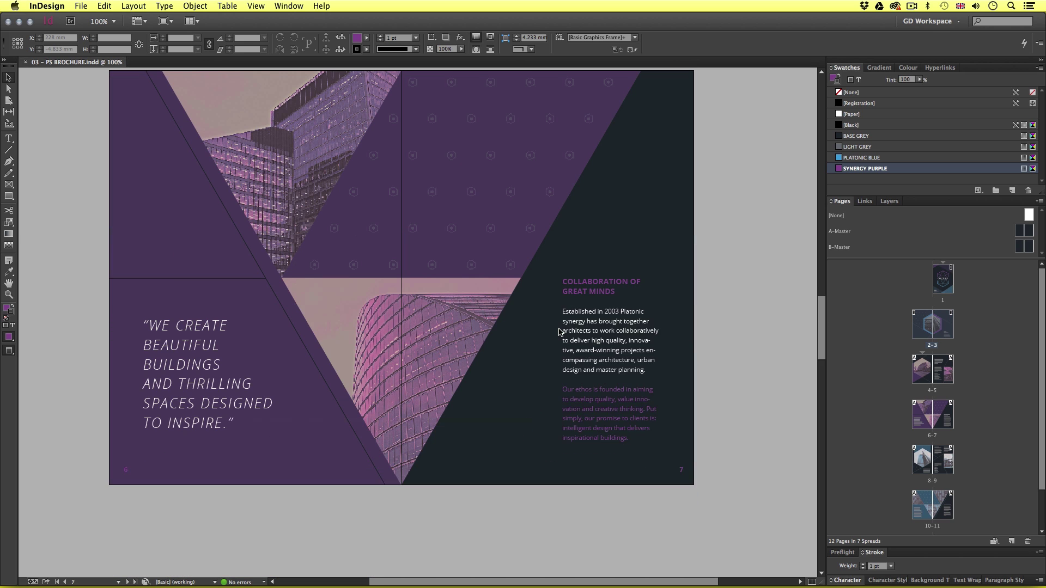
scroll(560, 331, up, 1)
scroll(559, 332, down, 3)
scroll(560, 332, down, 5)
scroll(559, 333, down, 5)
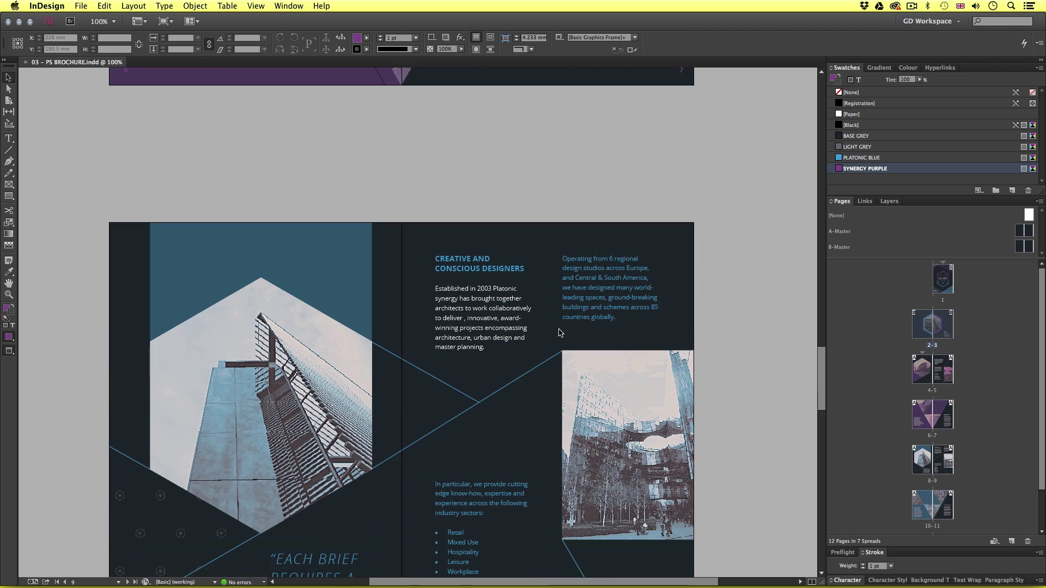
scroll(558, 332, down, 2)
scroll(558, 333, down, 3)
scroll(558, 331, up, 1)
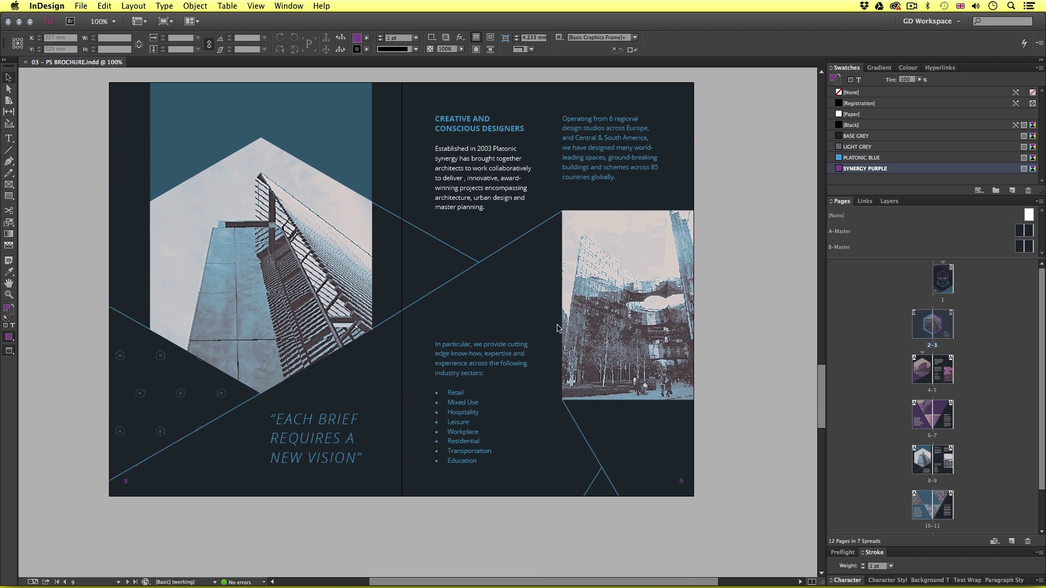
Step: Switch to Normal screen mode to show guides and frame edges, then return to the cover
key(w)
scroll(545, 354, down, 5)
scroll(535, 381, down, 4)
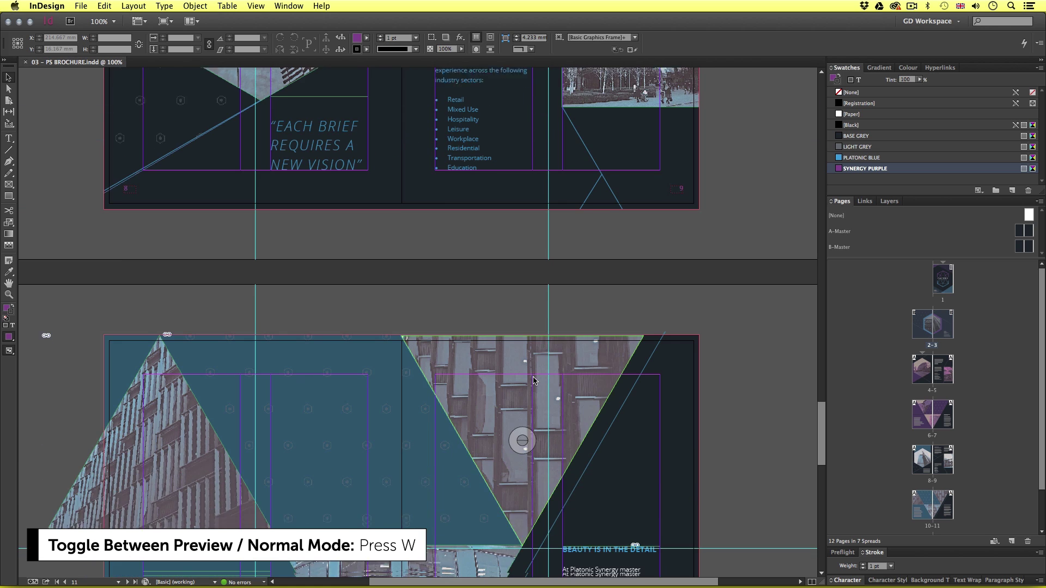
scroll(533, 381, down, 5)
scroll(534, 382, down, 1)
scroll(535, 381, down, 5)
scroll(534, 381, down, 5)
scroll(533, 382, up, 5)
scroll(534, 382, up, 15)
scroll(534, 380, up, 15)
scroll(534, 380, up, 10)
scroll(534, 380, up, 10)
scroll(534, 380, up, 10)
scroll(534, 380, up, 5)
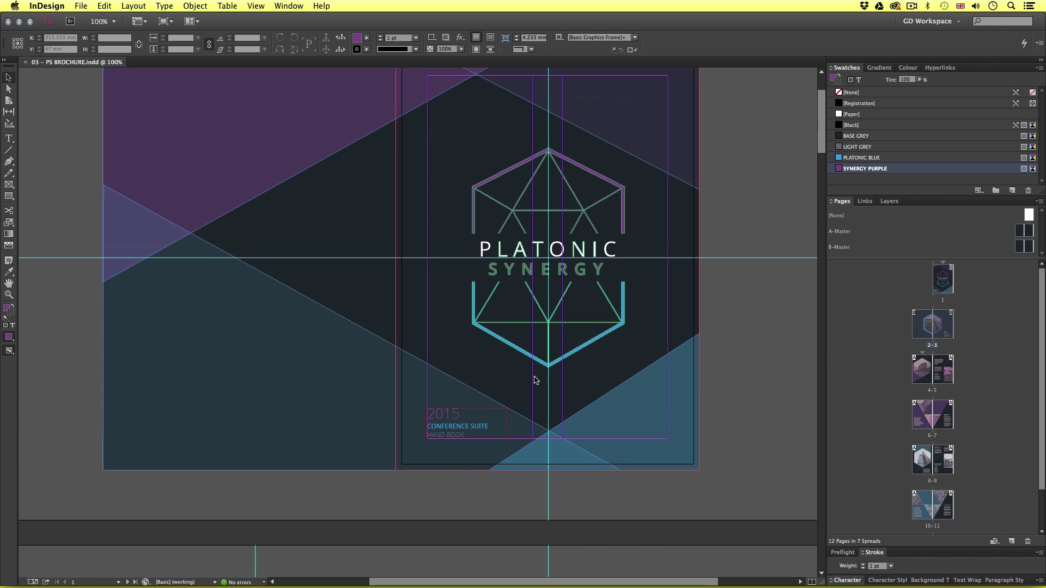
scroll(533, 380, up, 2)
scroll(534, 382, up, 2)
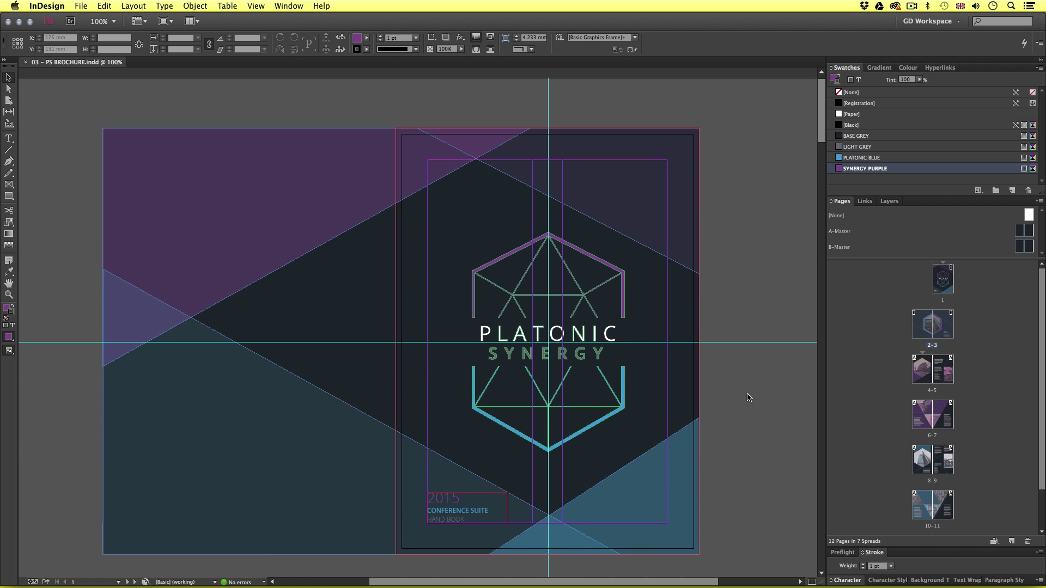
scroll(748, 399, down, 1)
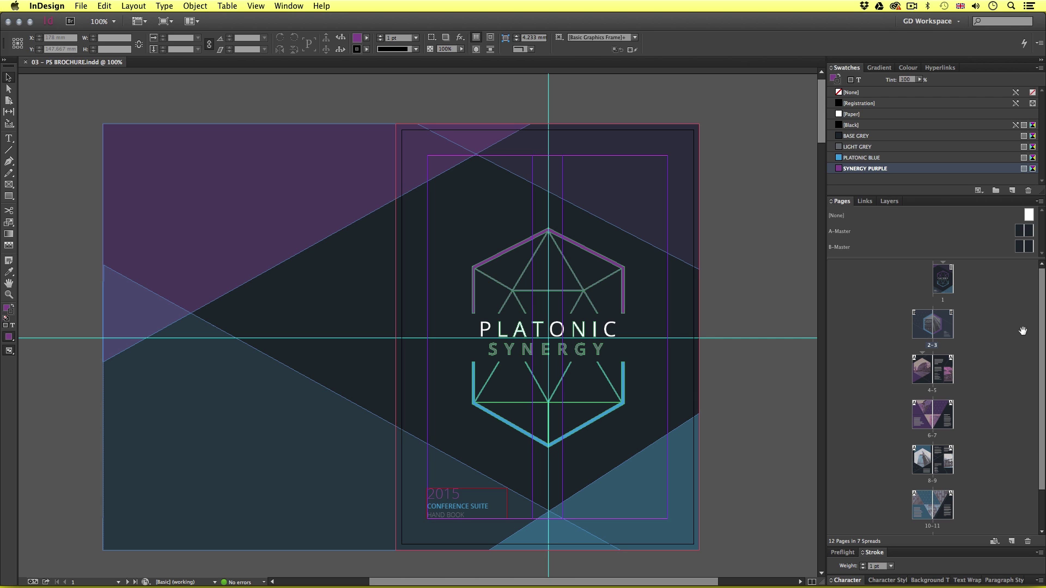
Step: Enlarge the Pages panel thumbnails and check which master the cover page uses
scroll(1041, 321, down, 1)
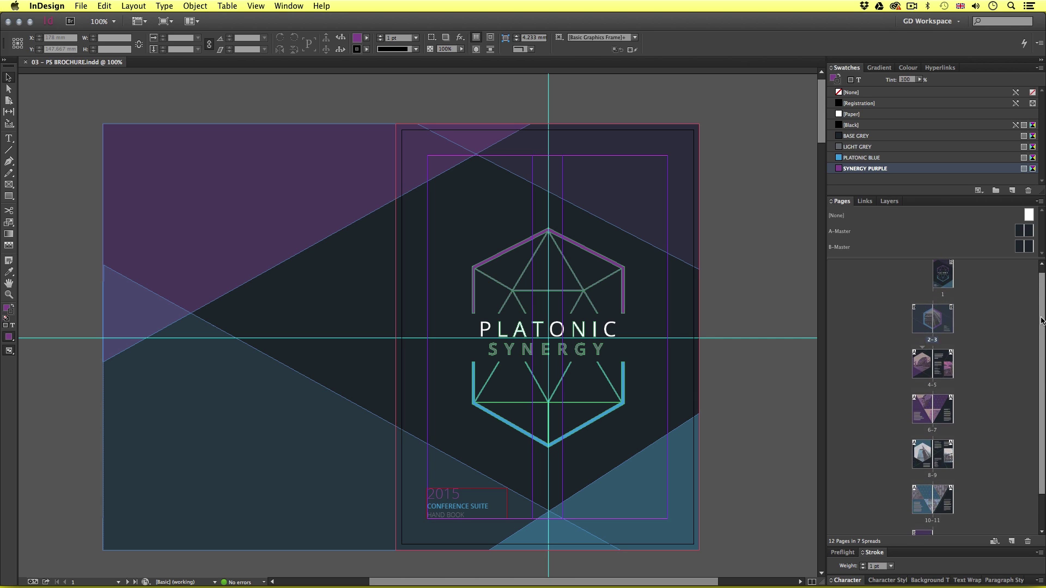
drag(924, 201, 925, 159)
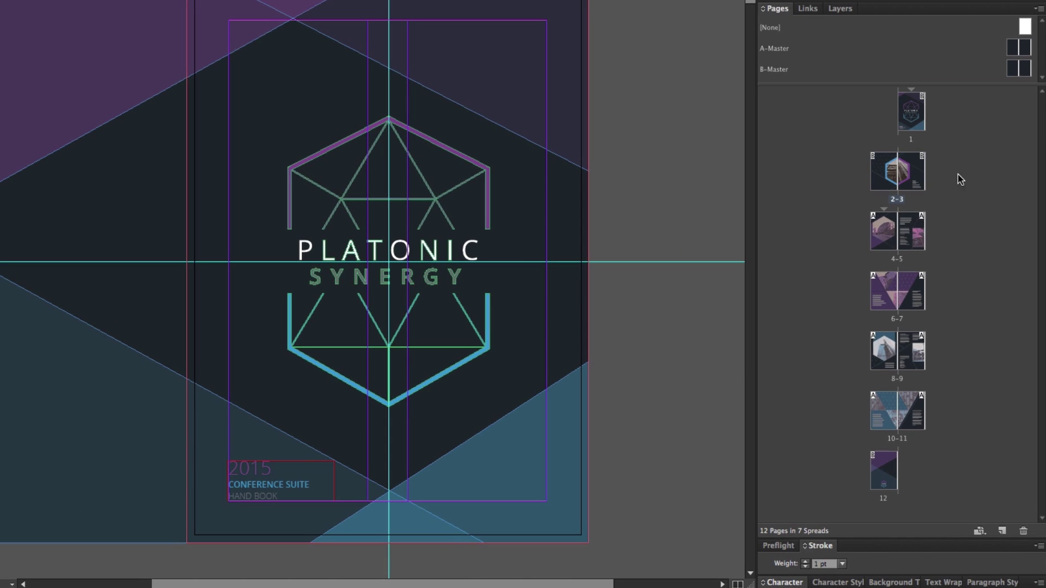
click(925, 108)
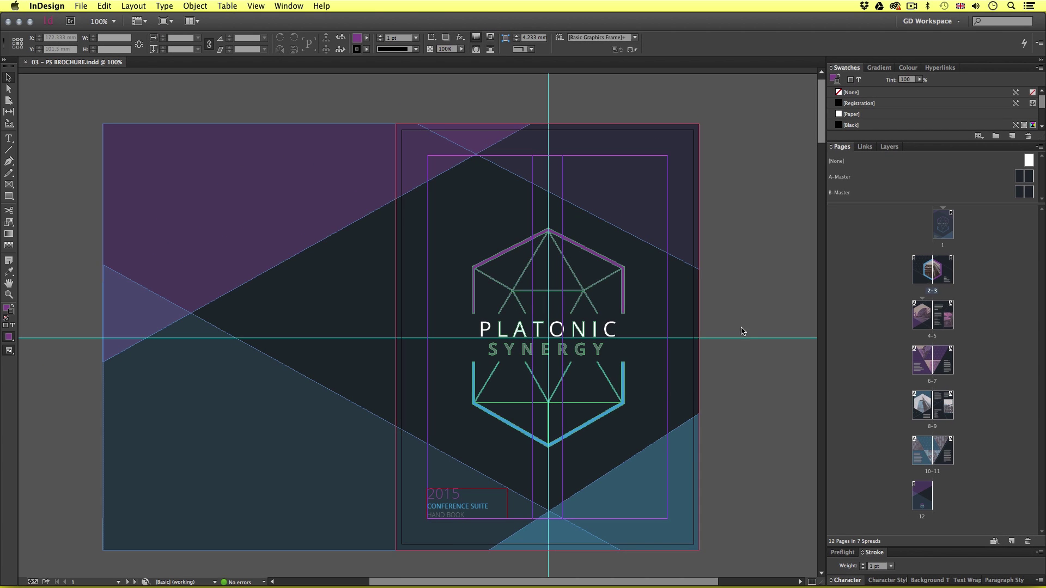
Step: Toggle between Preview and Normal modes, then close the PS Brochure document
key(w)
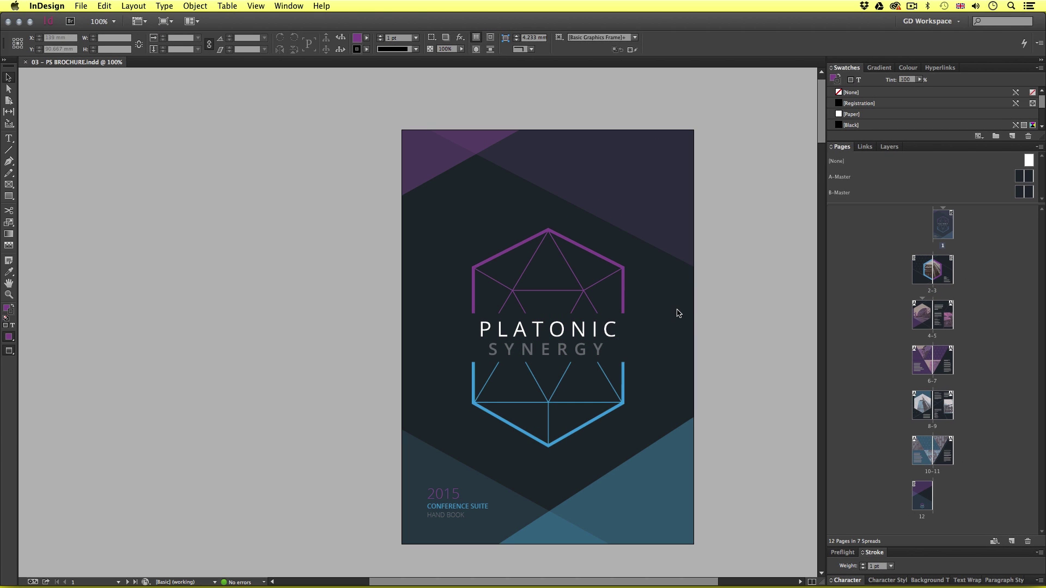
key(w)
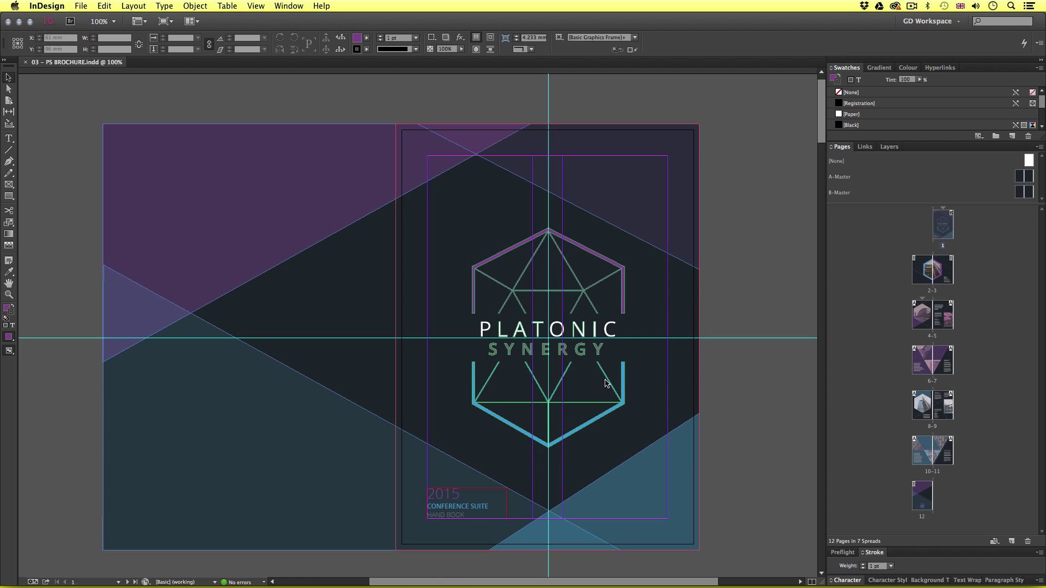
key(w)
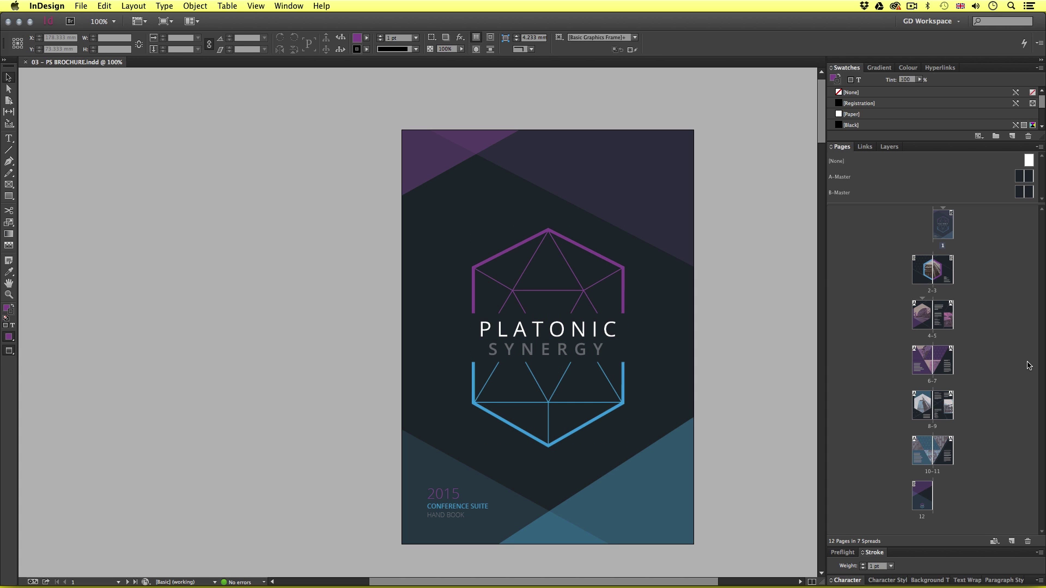
drag(967, 203, 967, 220)
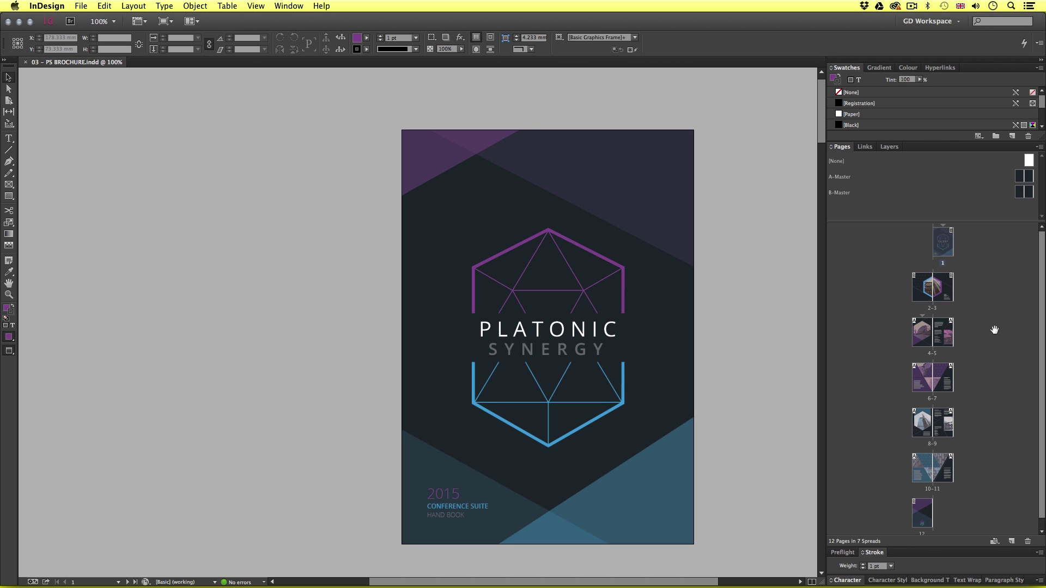
click(24, 64)
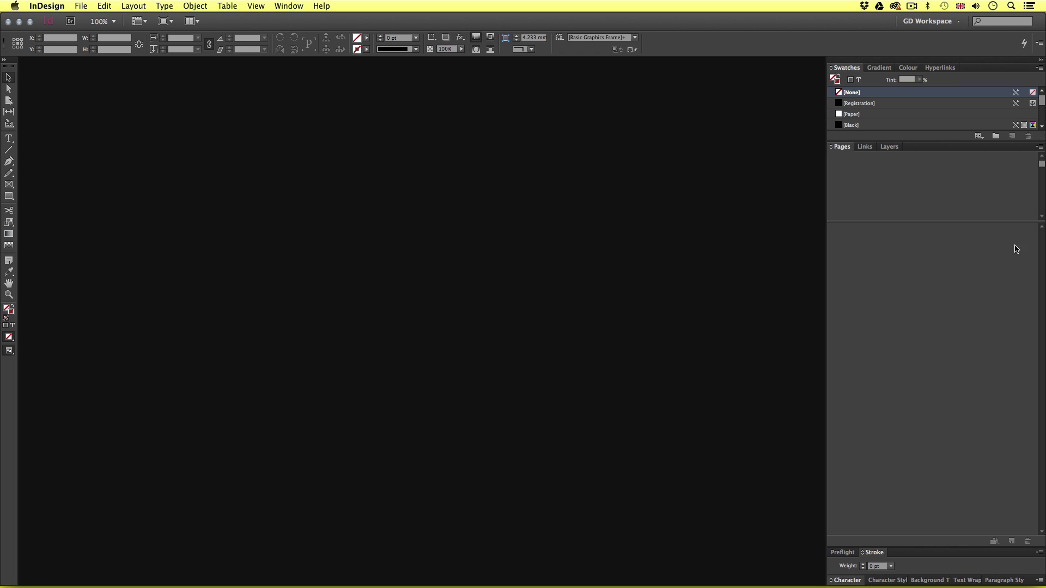
Step: Open the New Document dialog from the File > New menu
drag(935, 140, 935, 174)
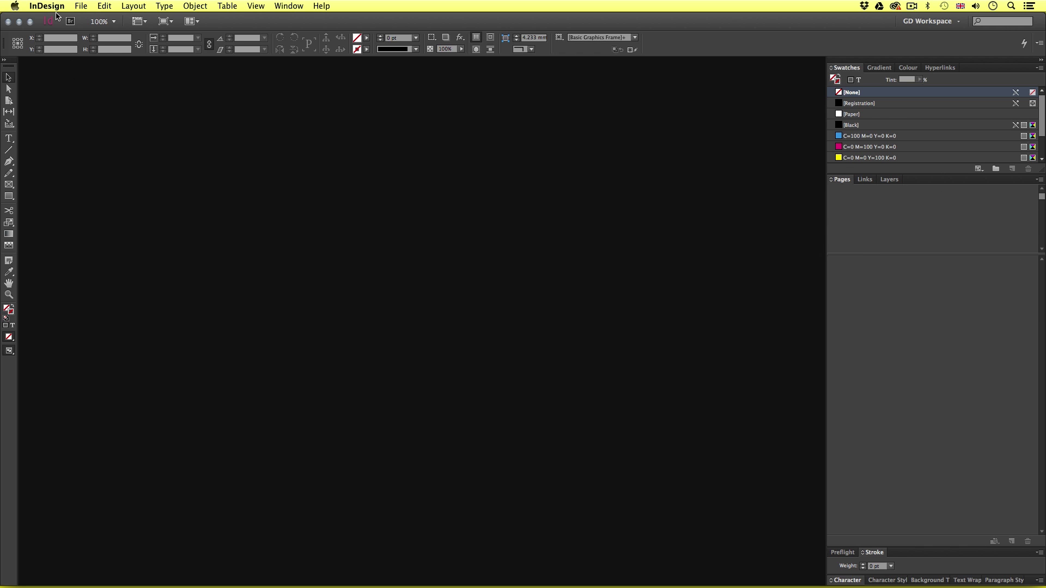
click(80, 6)
click(222, 22)
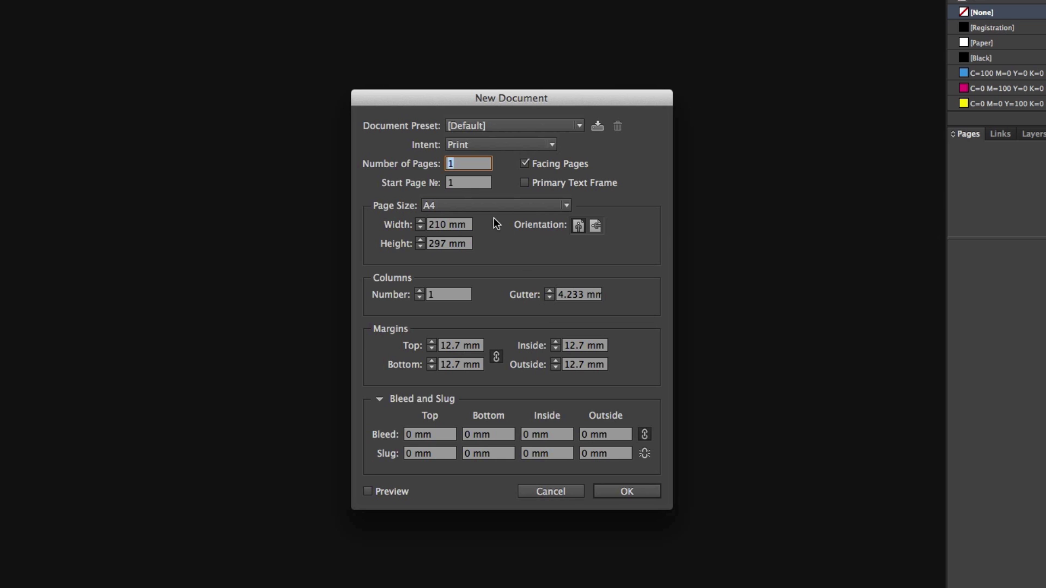
Step: Set Intent to Print and Number of Pages to 12, then switch to Finder
click(483, 145)
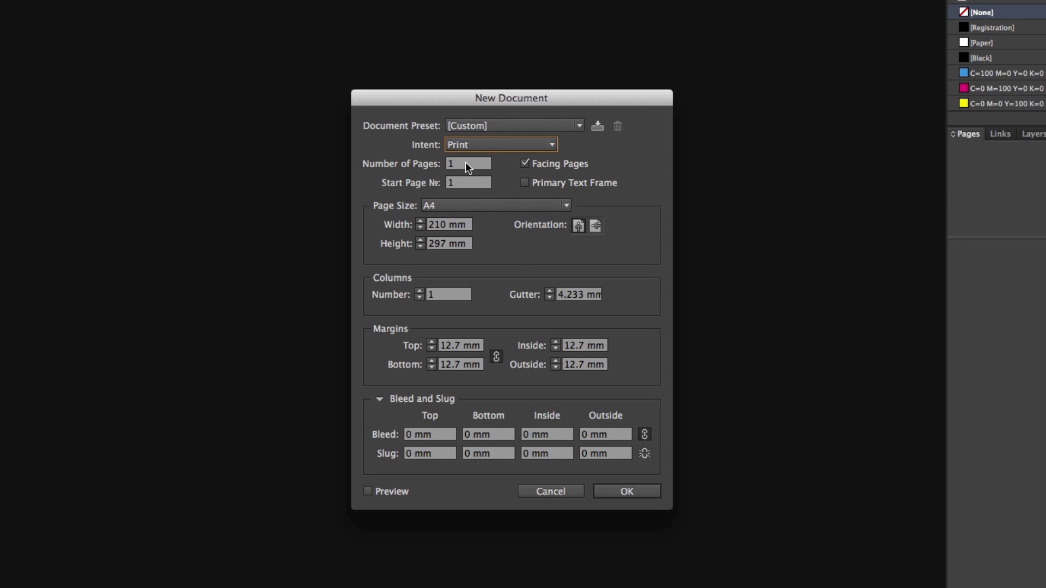
click(462, 162)
text(12)
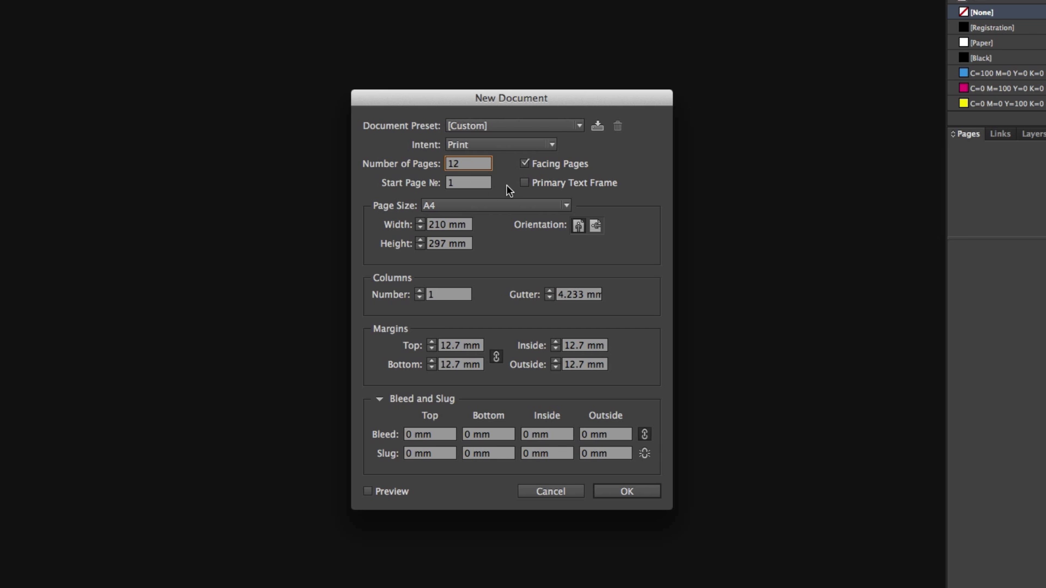
click(459, 185)
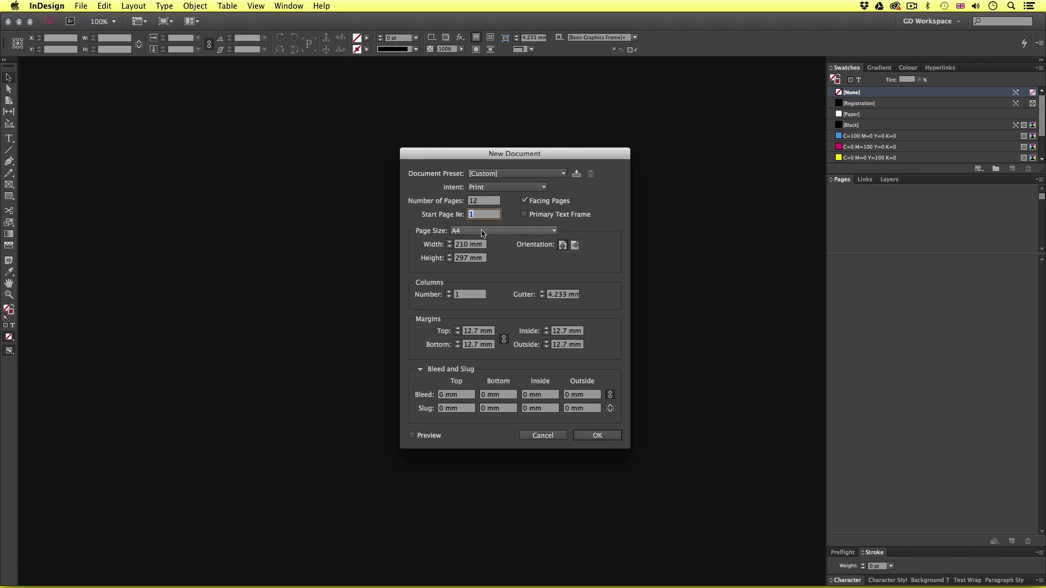
key(super+Tab)
key(super+Tab)
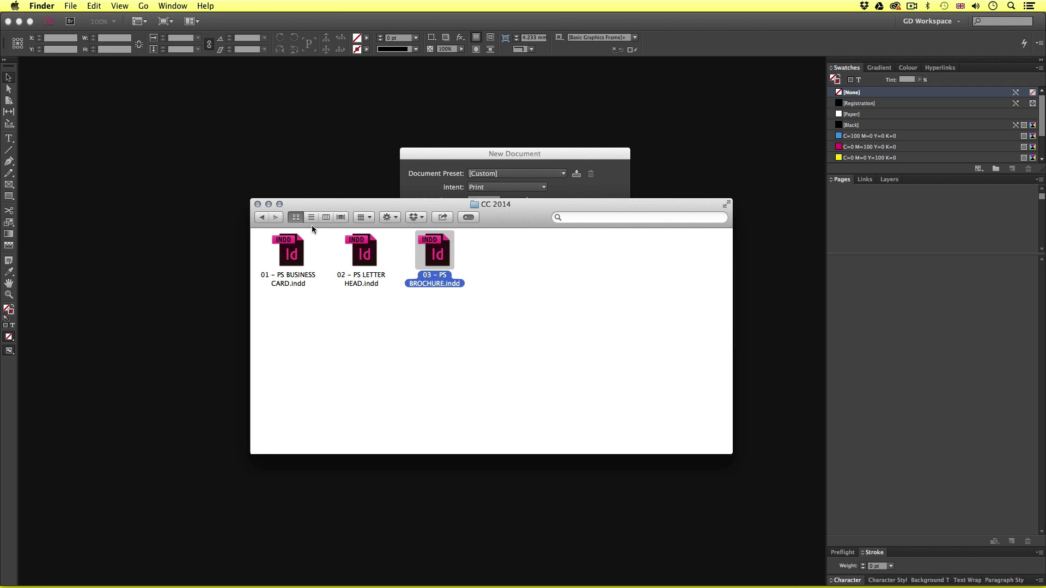
Step: Open the BRIEF document from the 04 - PROJECT ASSETS > 00 - PROJECT BRIEF folder
click(260, 218)
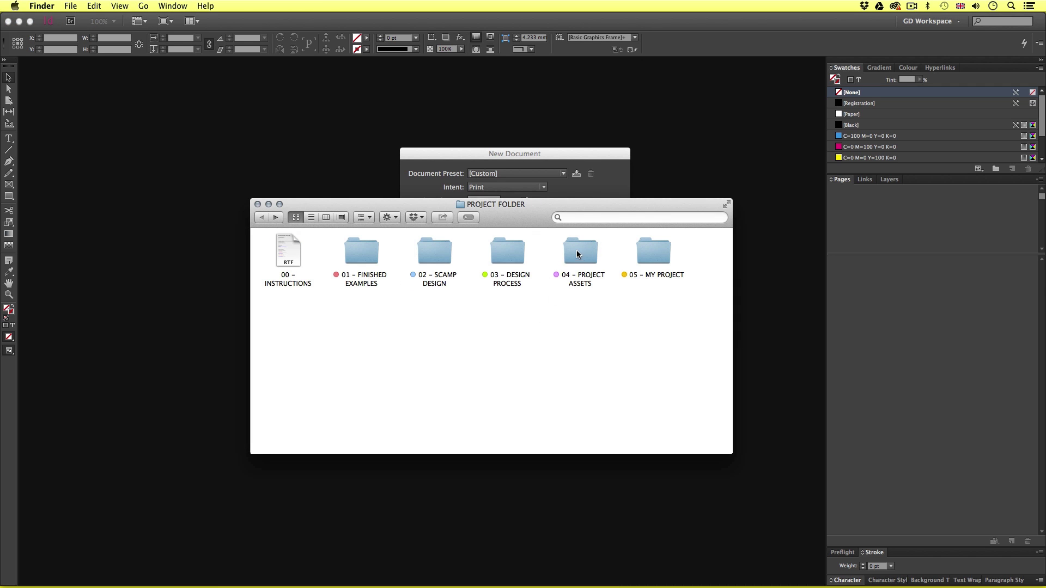
double_click(578, 251)
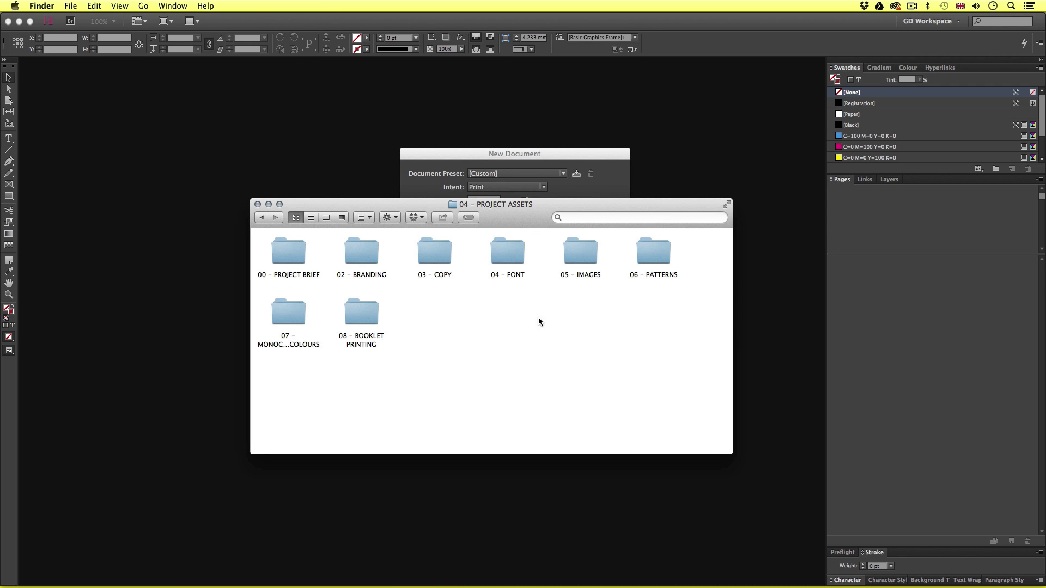
double_click(297, 251)
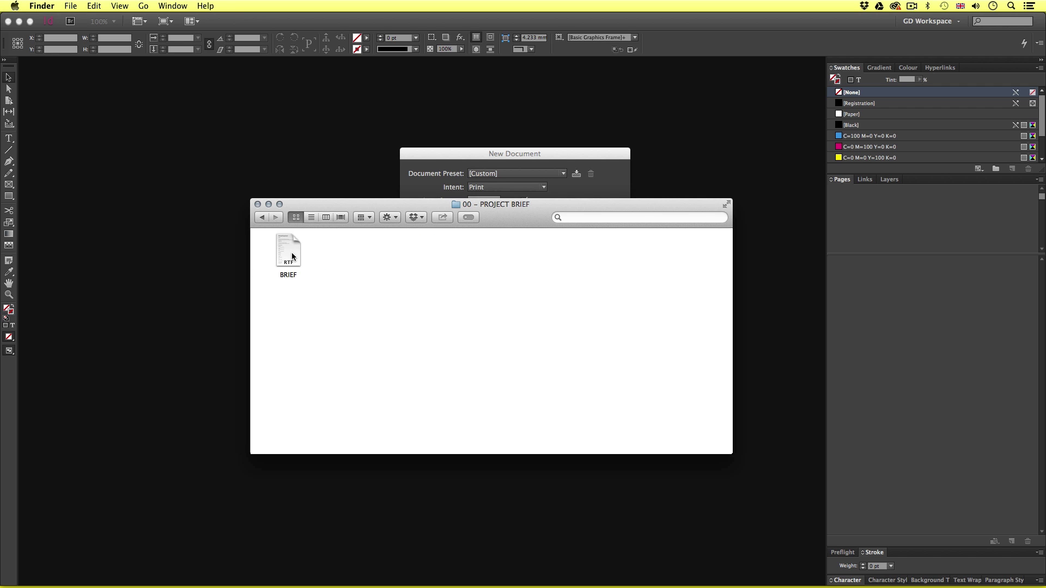
double_click(290, 251)
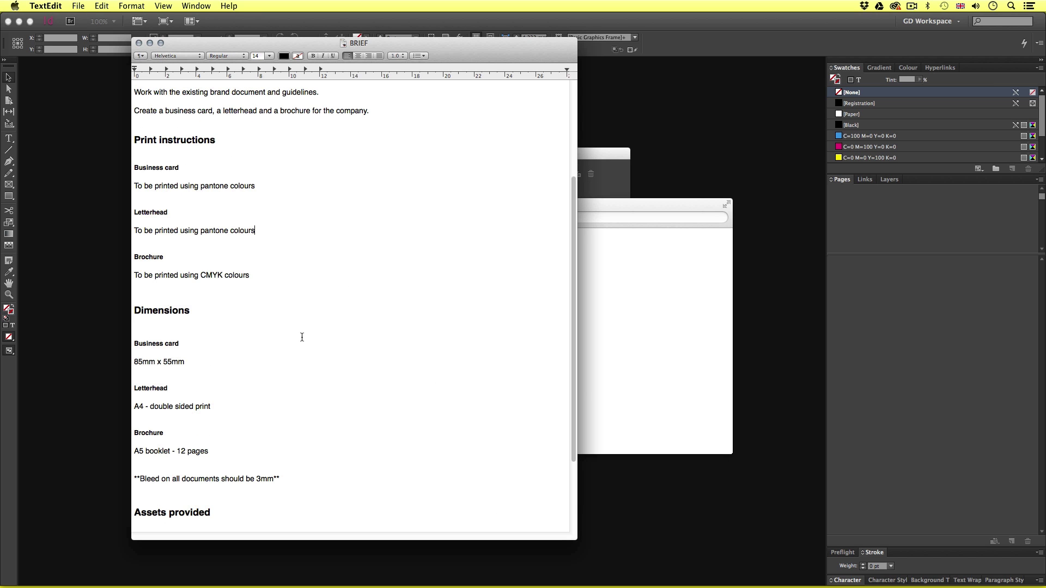
Step: Highlight the brief's 'A5 booklet - 12 pages' requirement and return to the New Document setup
scroll(303, 338, down, 1)
scroll(304, 340, down, 2)
scroll(273, 359, down, 1)
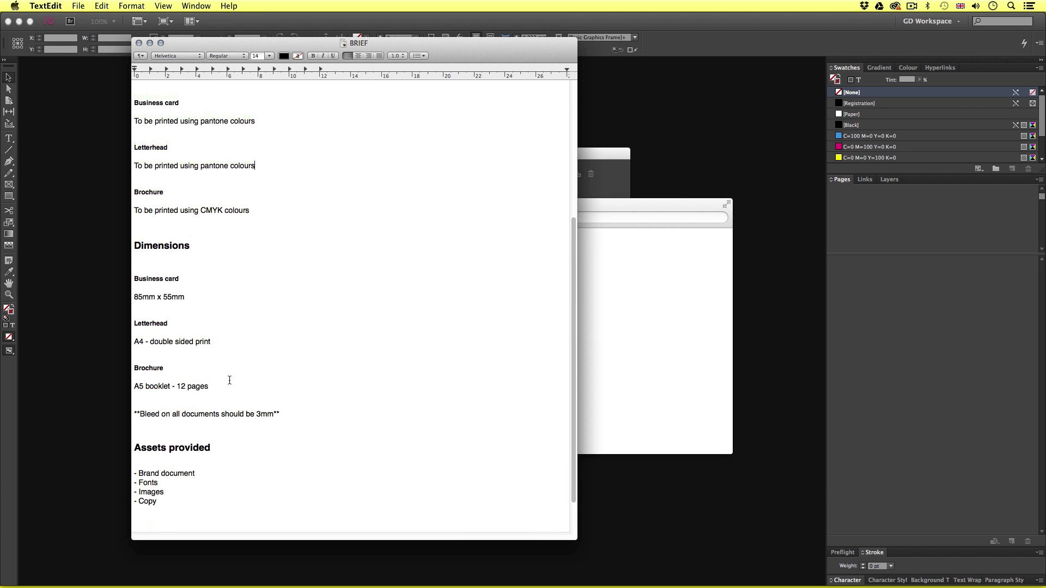
drag(218, 386, 133, 387)
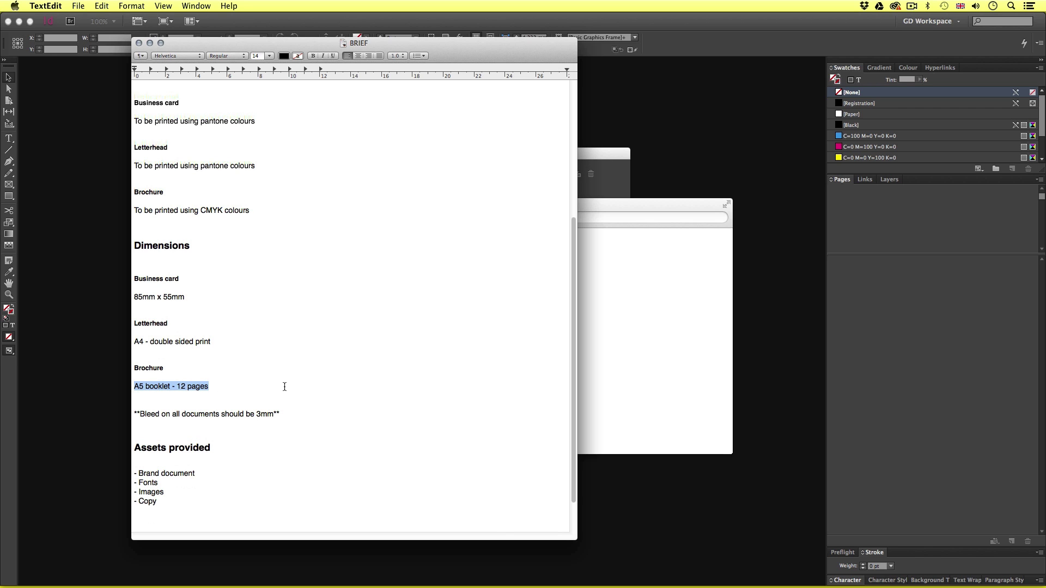
click(632, 346)
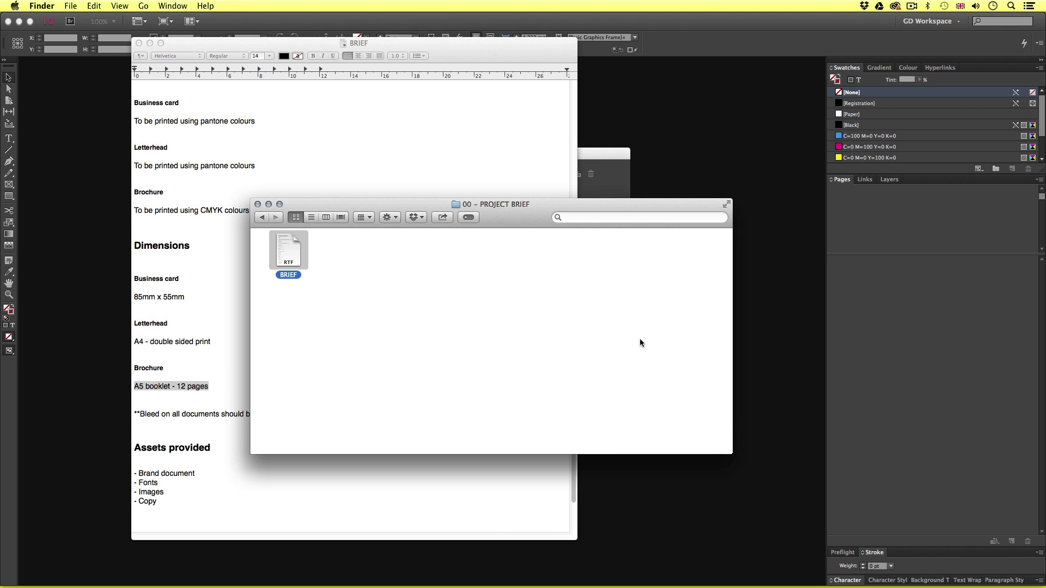
click(646, 192)
key(super+n)
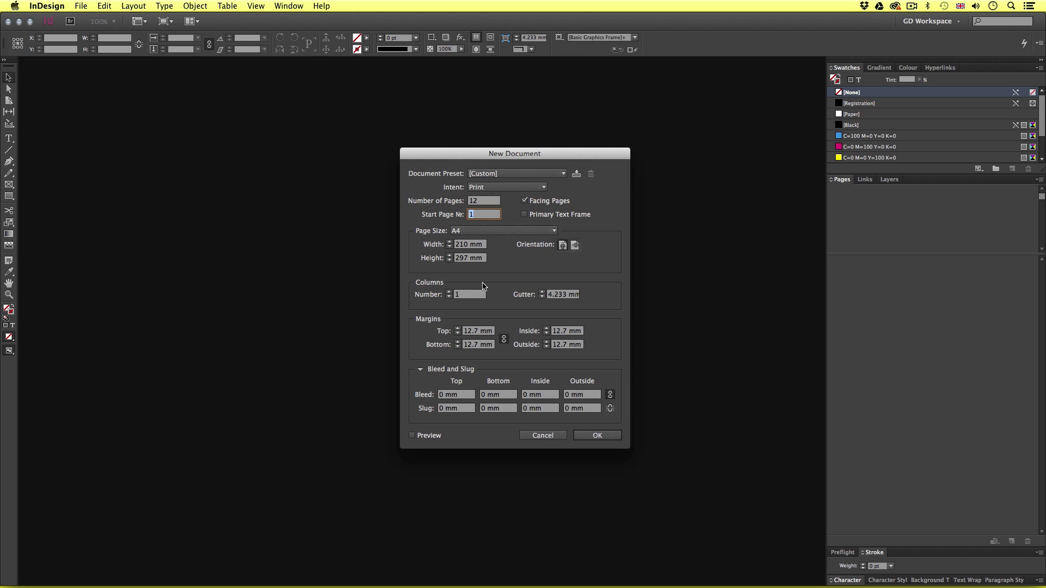
Step: Set the page size to A5 in portrait orientation
click(563, 245)
click(477, 234)
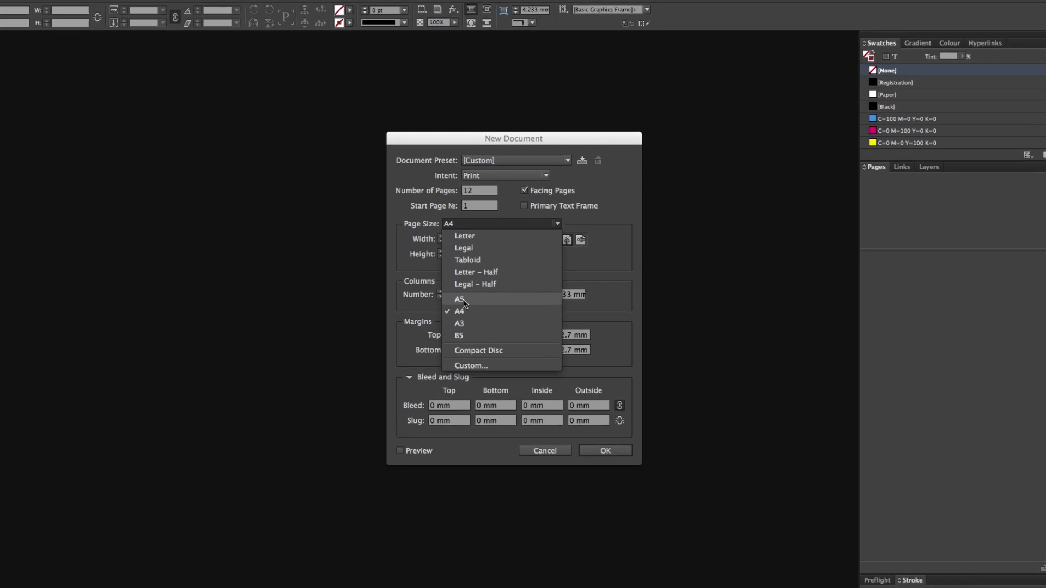
click(460, 301)
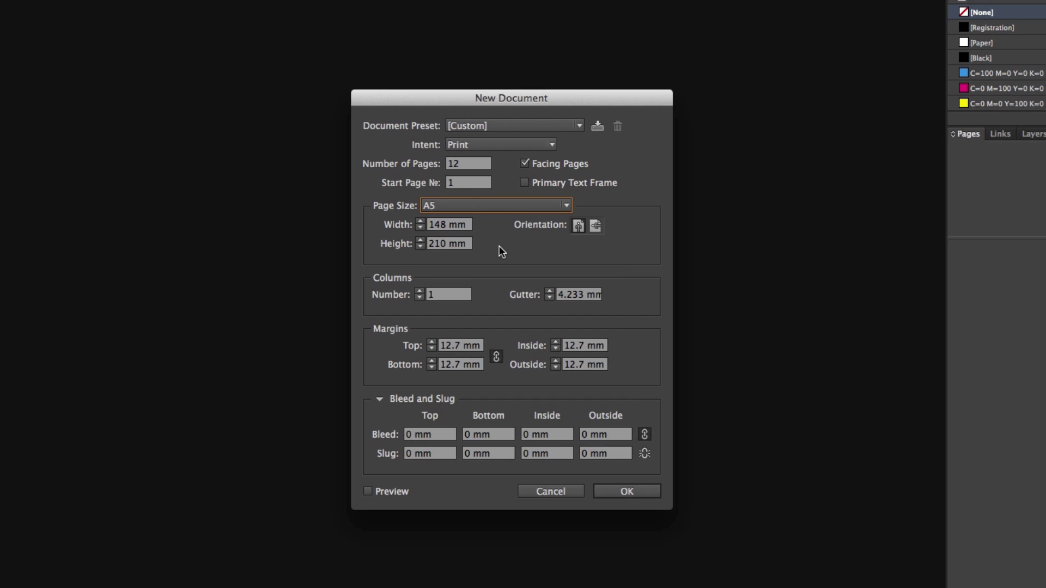
drag(447, 224, 439, 223)
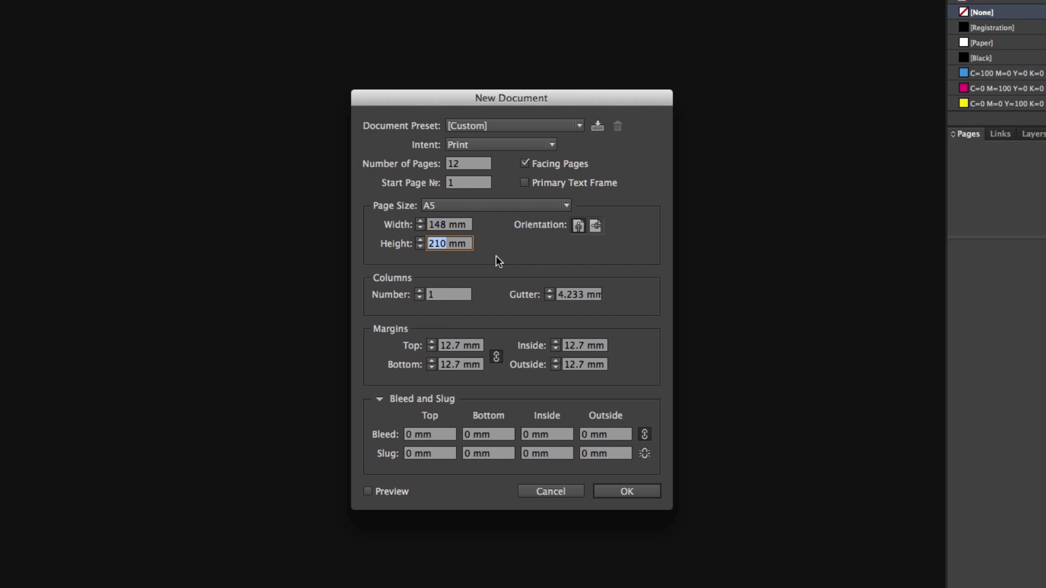
Step: Set 2 columns with a 15 mm gutter and 17 mm linked margins
click(453, 294)
drag(428, 294, 413, 295)
text(2)
drag(585, 294, 547, 293)
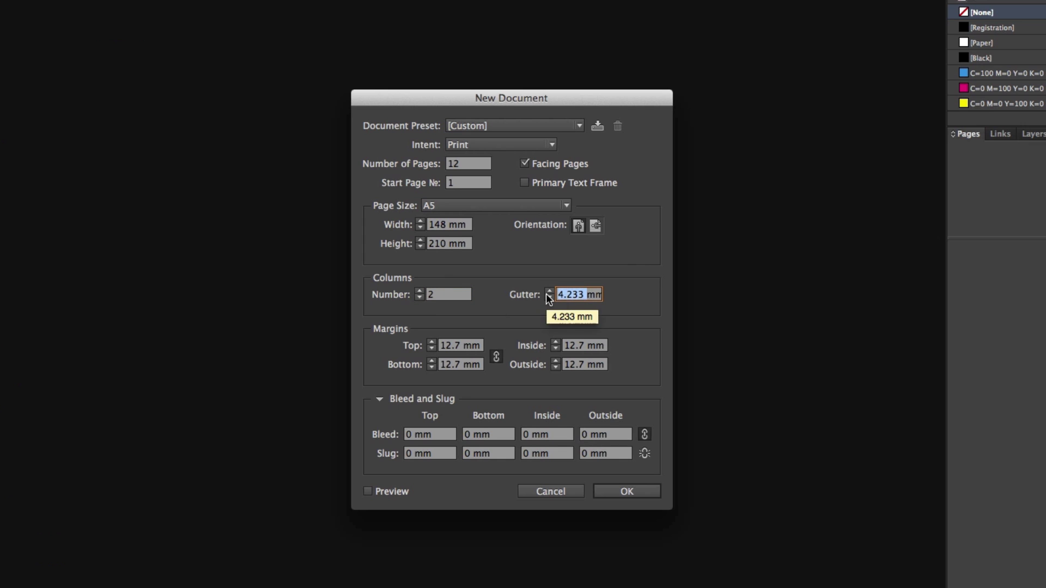
text(15)
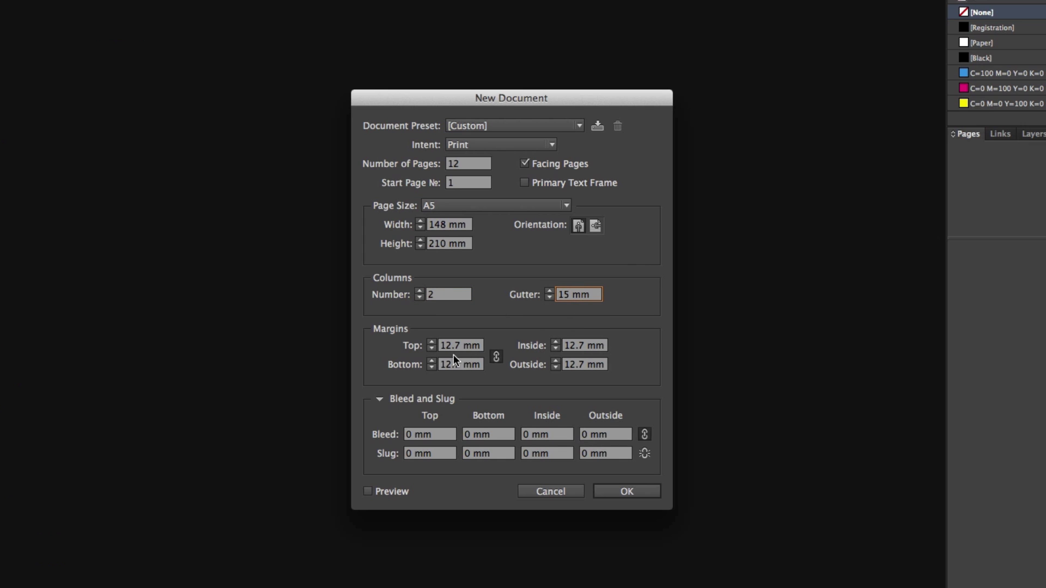
click(453, 350)
drag(462, 345, 430, 345)
text(17)
key(Tab)
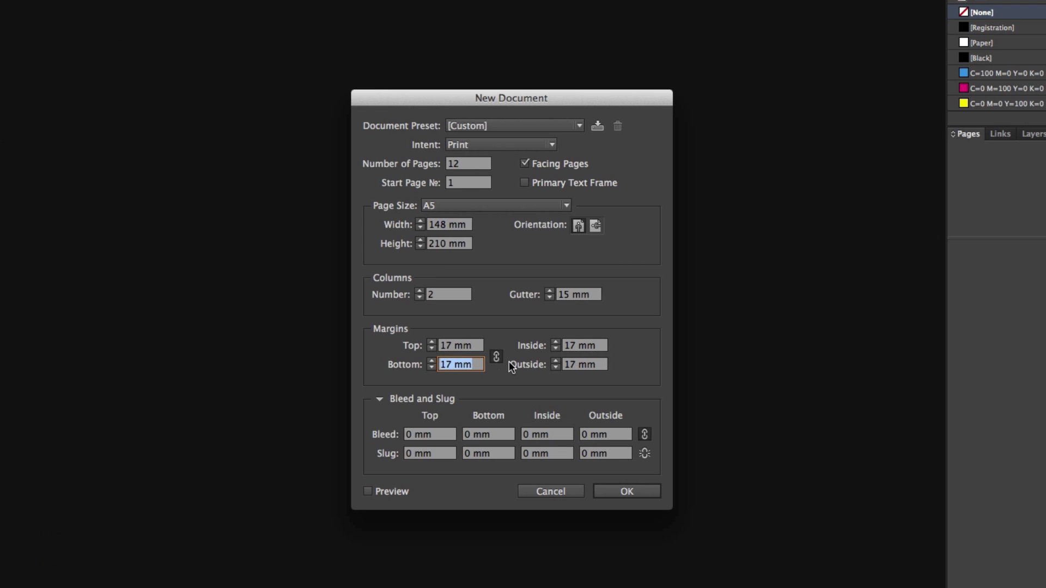
Step: Expand the bleed settings and check the bleed requirement in the brief
click(379, 400)
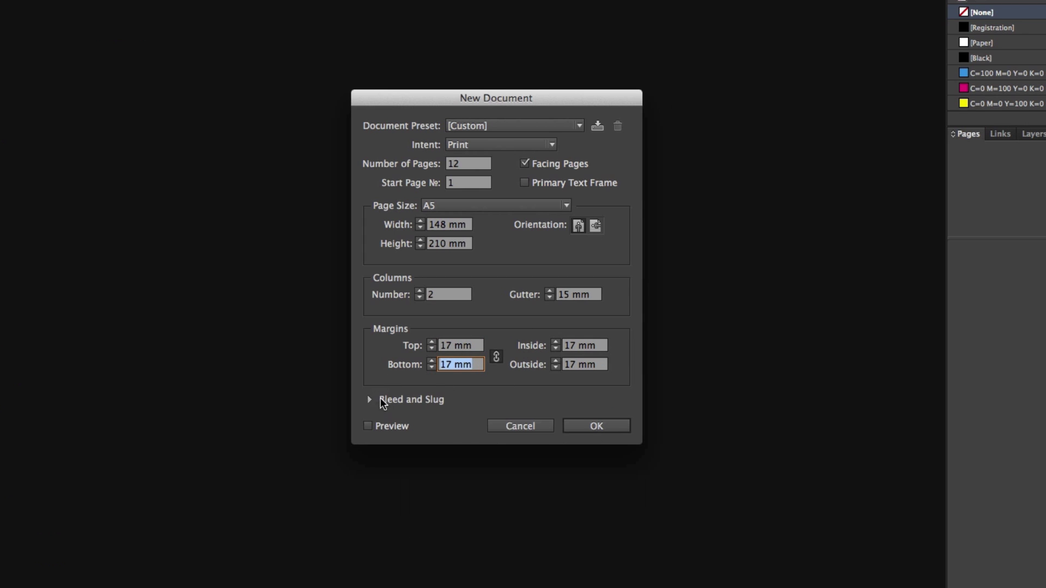
click(371, 400)
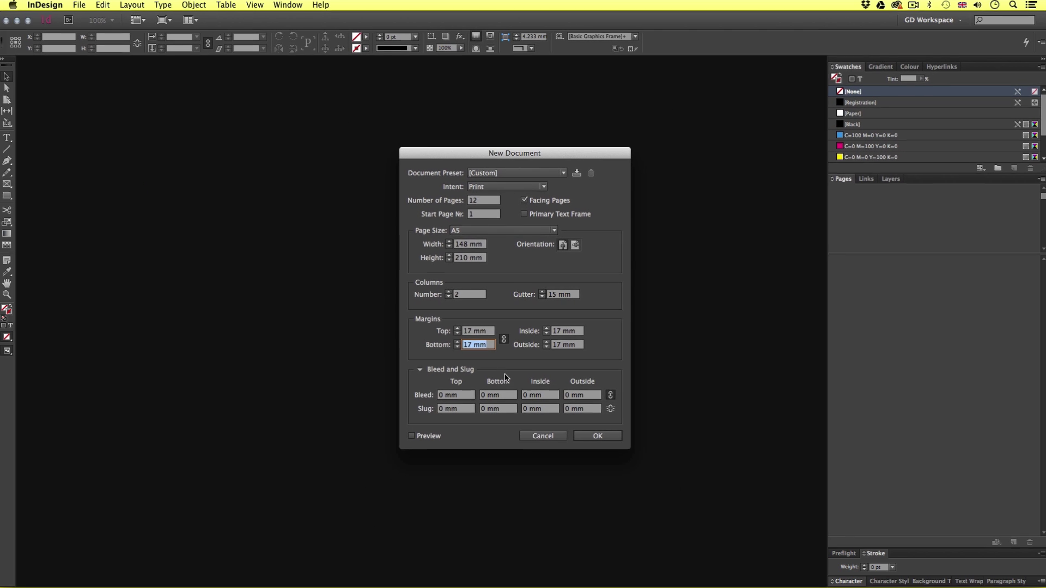
key(super+Tab)
key(super+Tab)
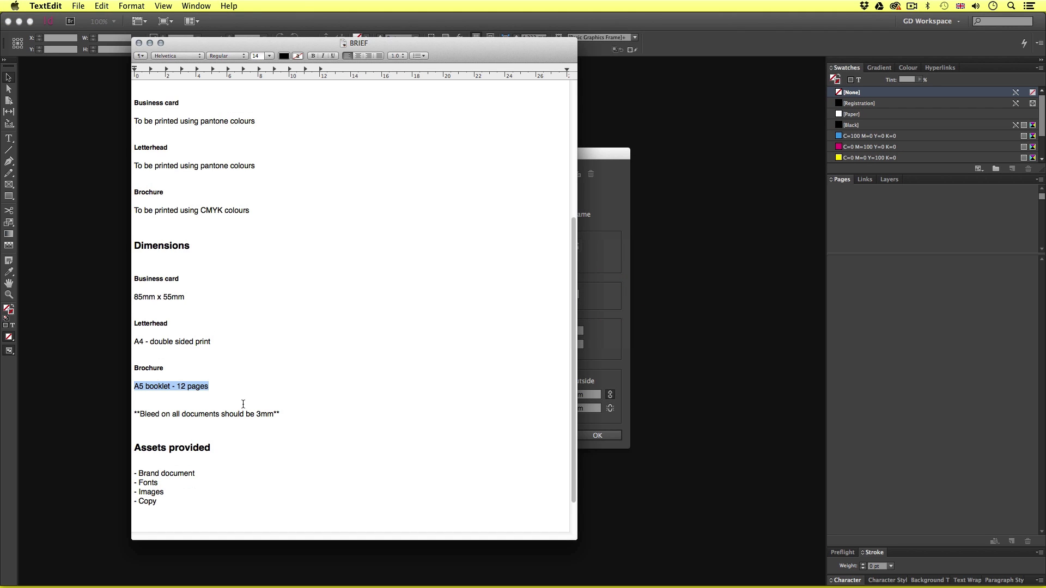
drag(288, 416, 136, 416)
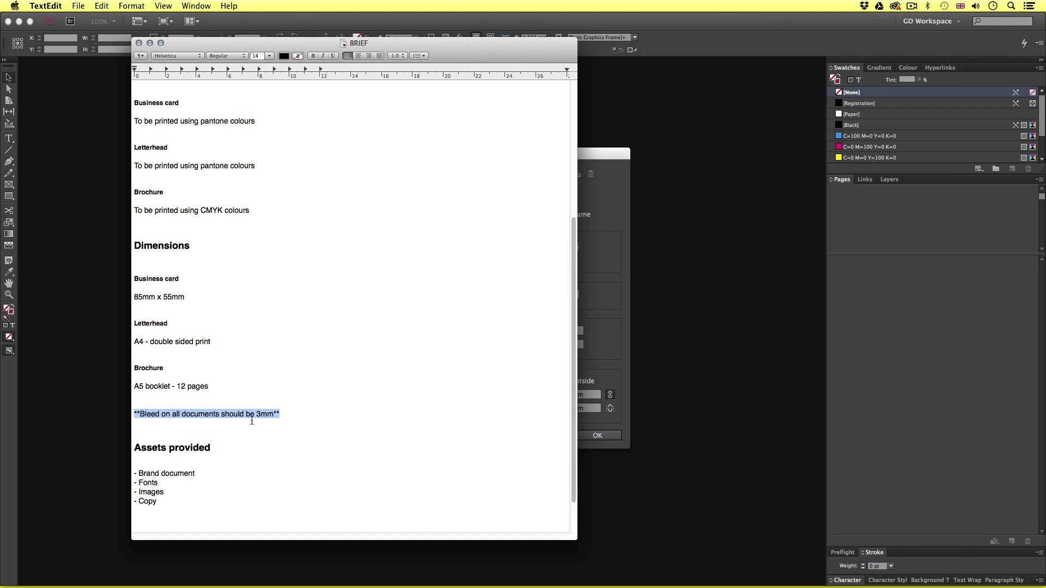
key(super+Tab)
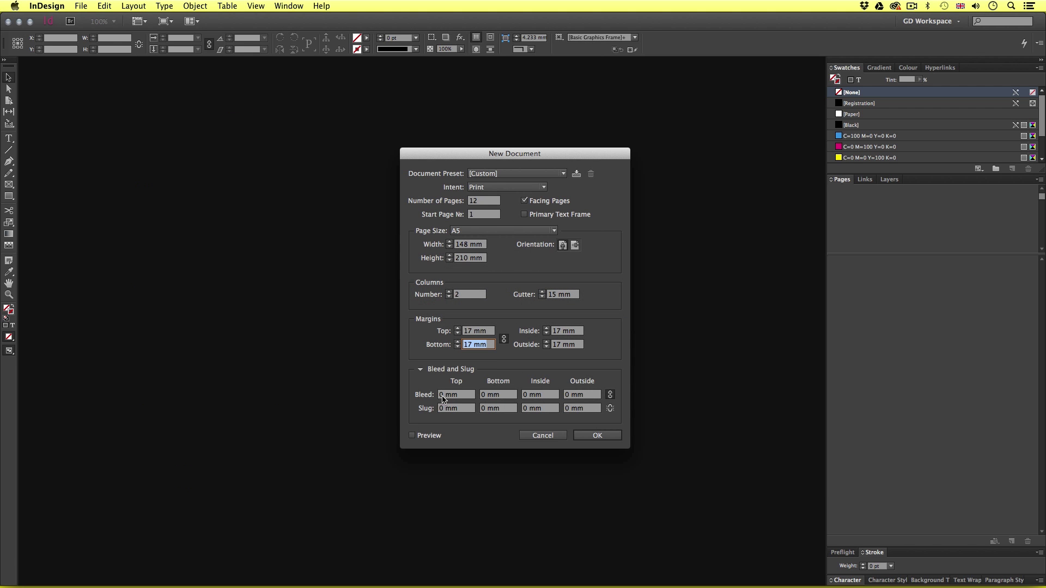
Step: Apply 3 mm bleed linked to all four sides and create the document
double_click(441, 395)
text(3)
click(501, 394)
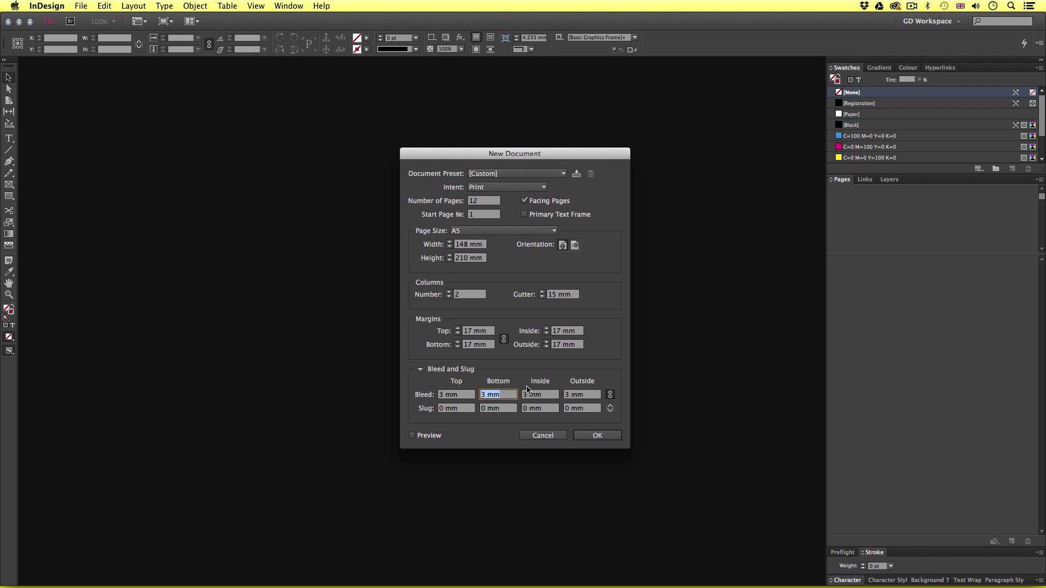
click(597, 435)
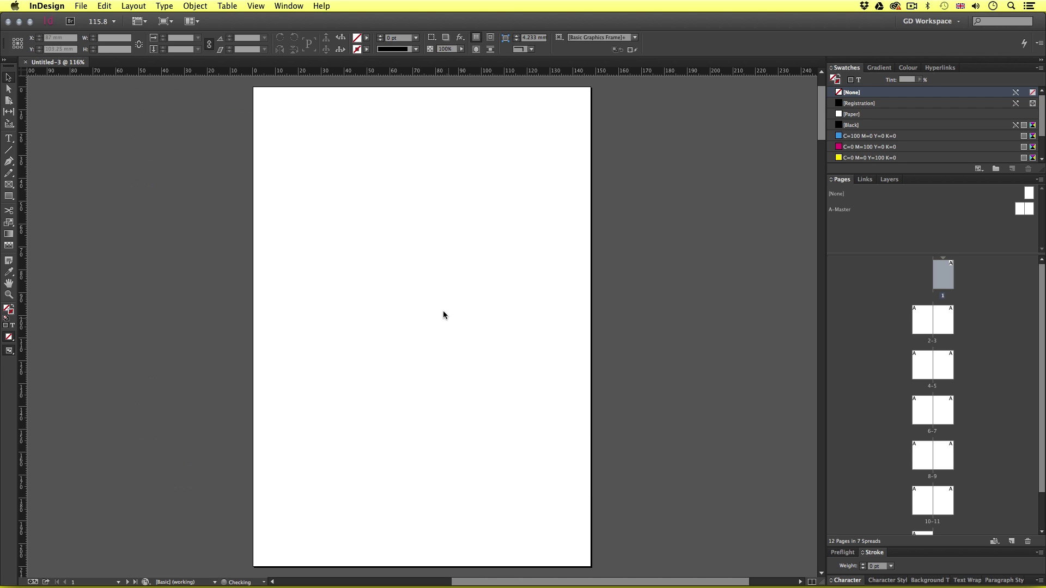
scroll(460, 338, down, 4)
Step: Toggle preview mode and show the margin and column guides with Cmd+;
scroll(463, 349, down, 1)
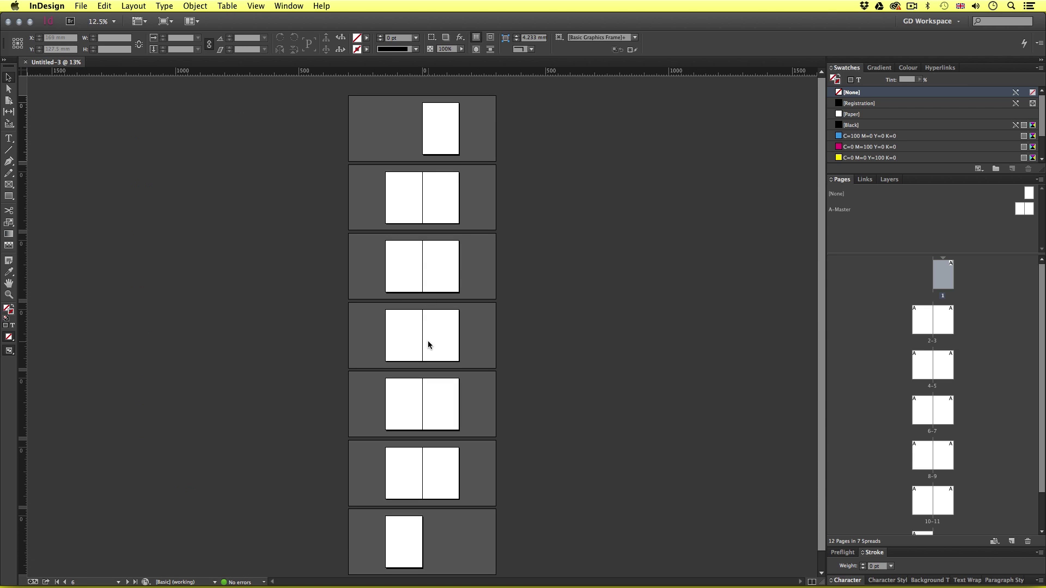
scroll(486, 331, up, 3)
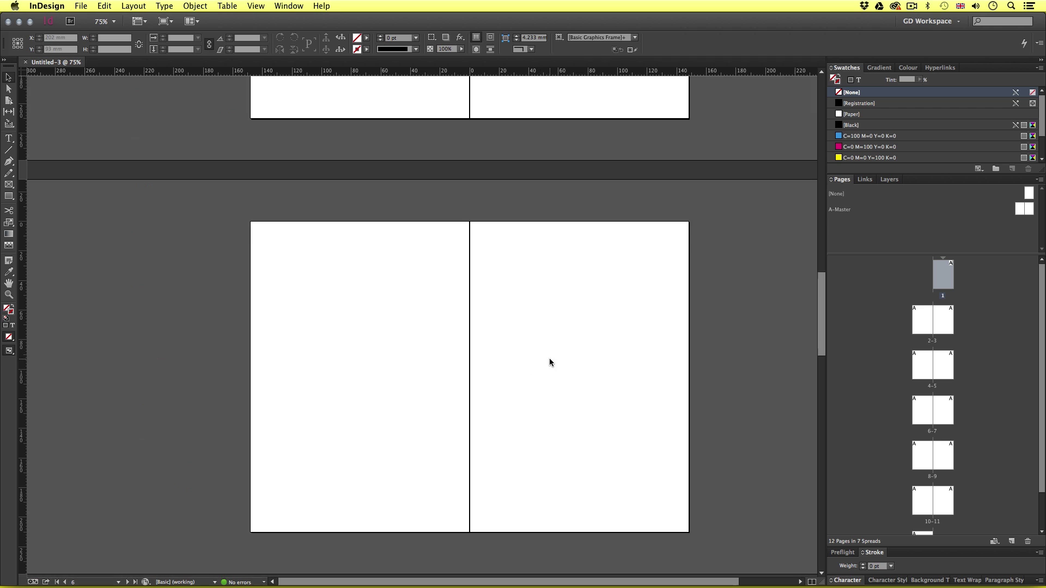
scroll(549, 357, up, 10)
key(w)
key(w)
key(w)
key(w)
key(w)
key(w)
drag(603, 328, 566, 339)
key(w)
key(w)
key(super+semicolon)
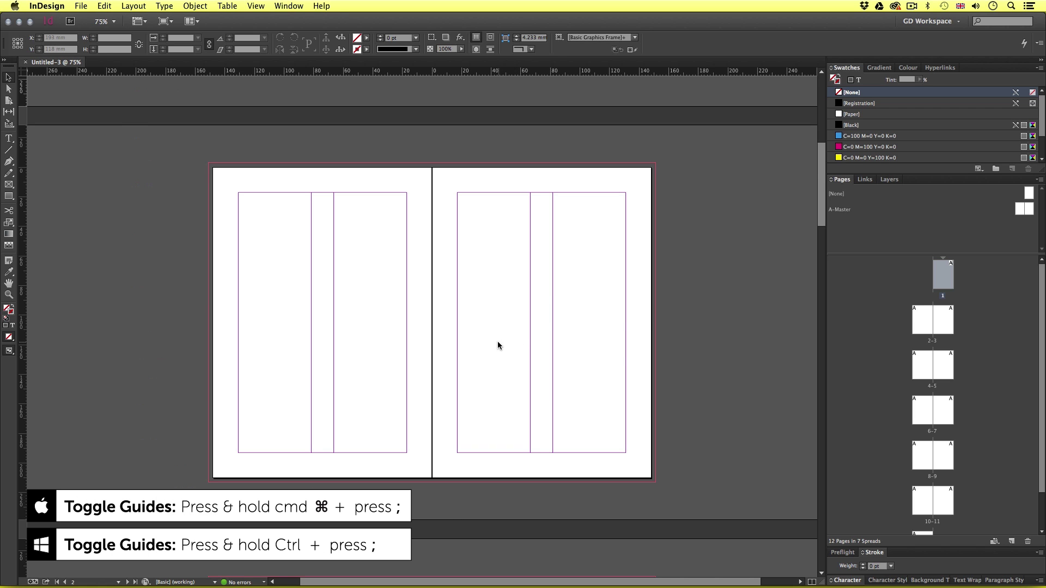
Step: Zoom in on the spread to inspect the guides, then return to the Selection tool
key(z)
drag(196, 159, 664, 484)
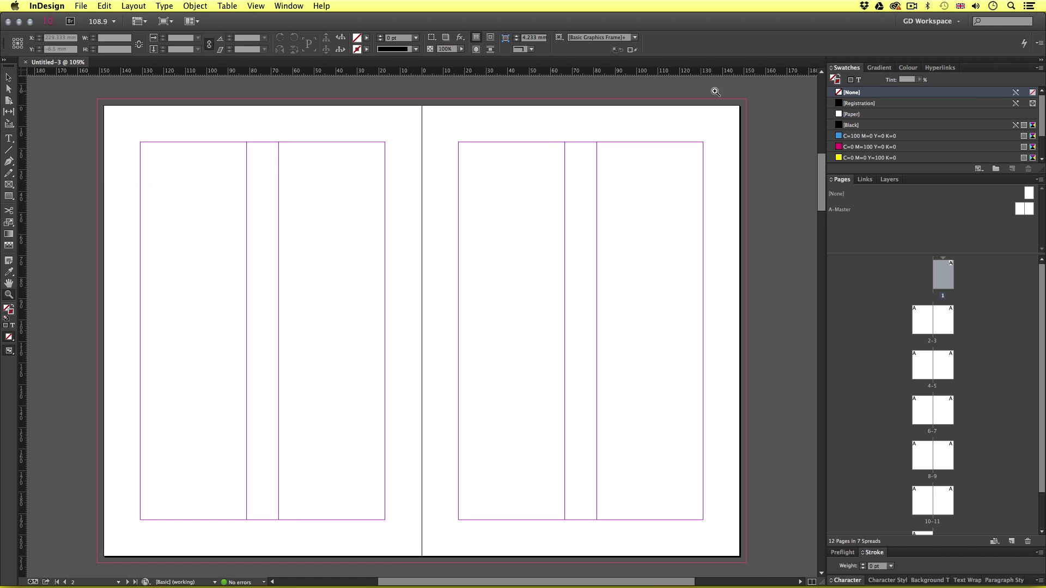
key(v)
scroll(539, 365, down, 5)
scroll(539, 376, up, 3)
scroll(541, 376, up, 2)
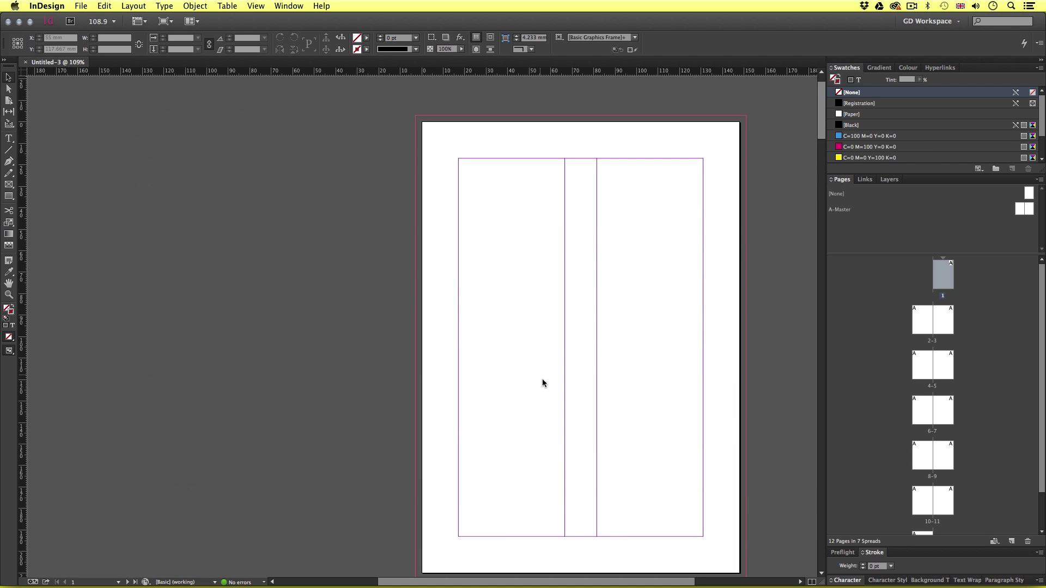
scroll(543, 383, down, 1)
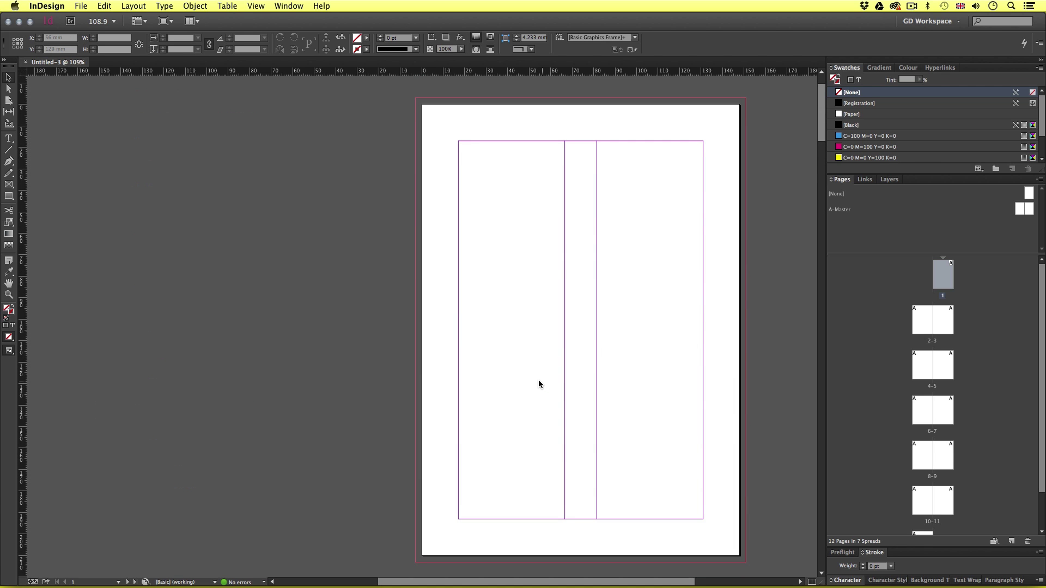
scroll(584, 397, right, 5)
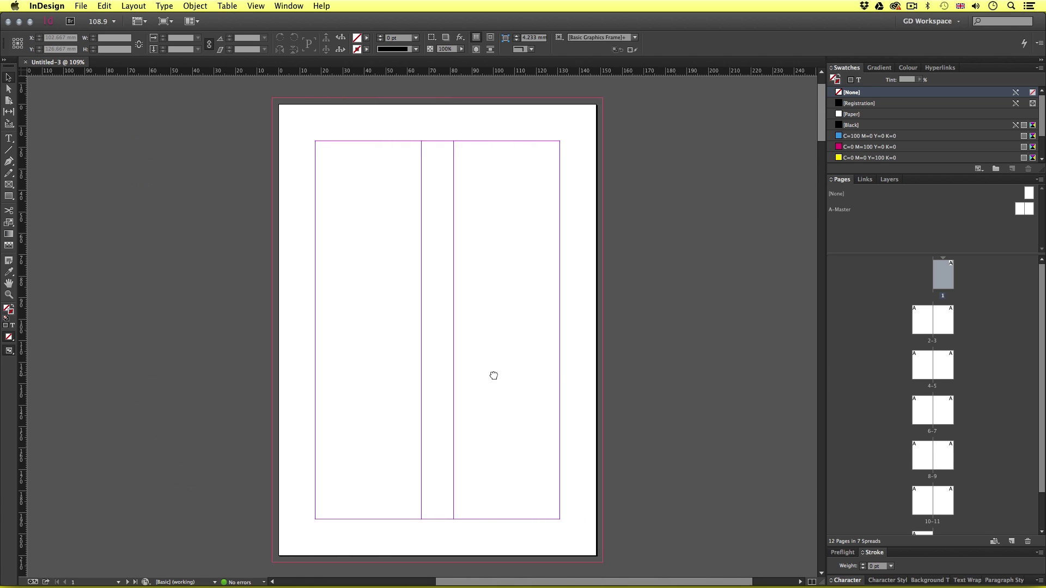
key(c)
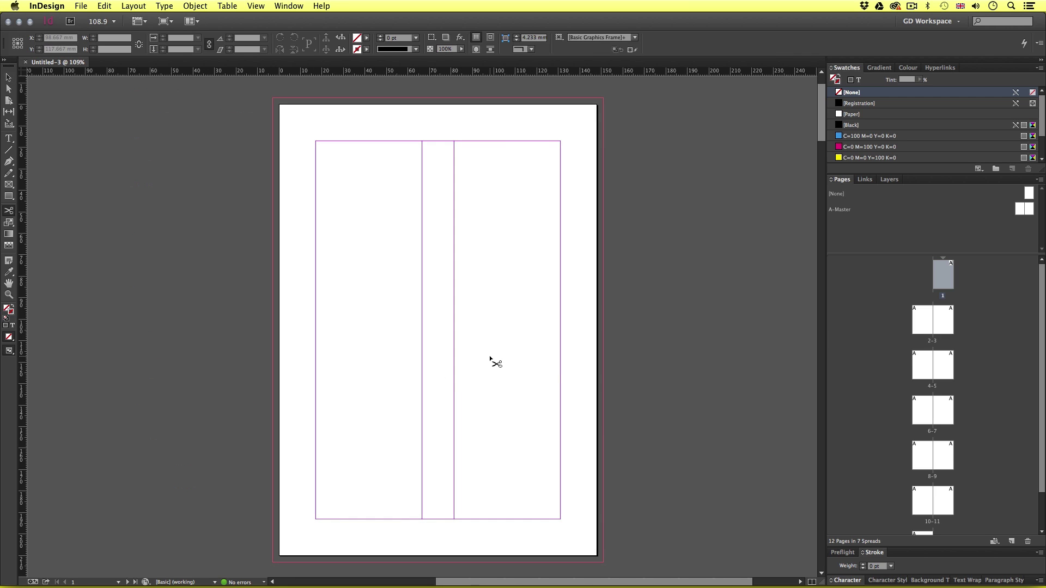
key(v)
Step: Rename Layer 1 to BASE and add a new layer named TEXTURES
click(889, 180)
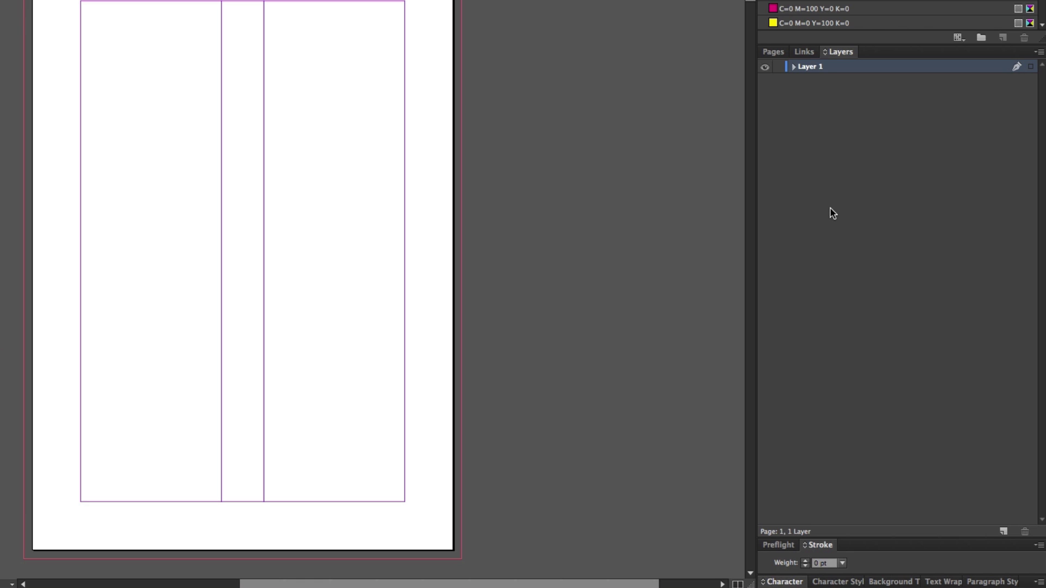
double_click(810, 69)
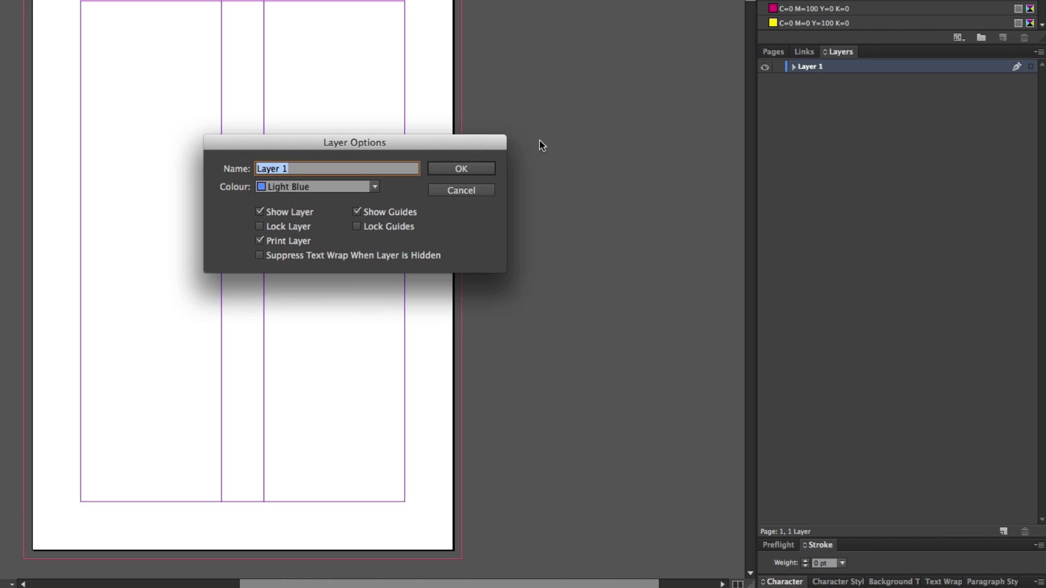
text(BASE)
click(482, 169)
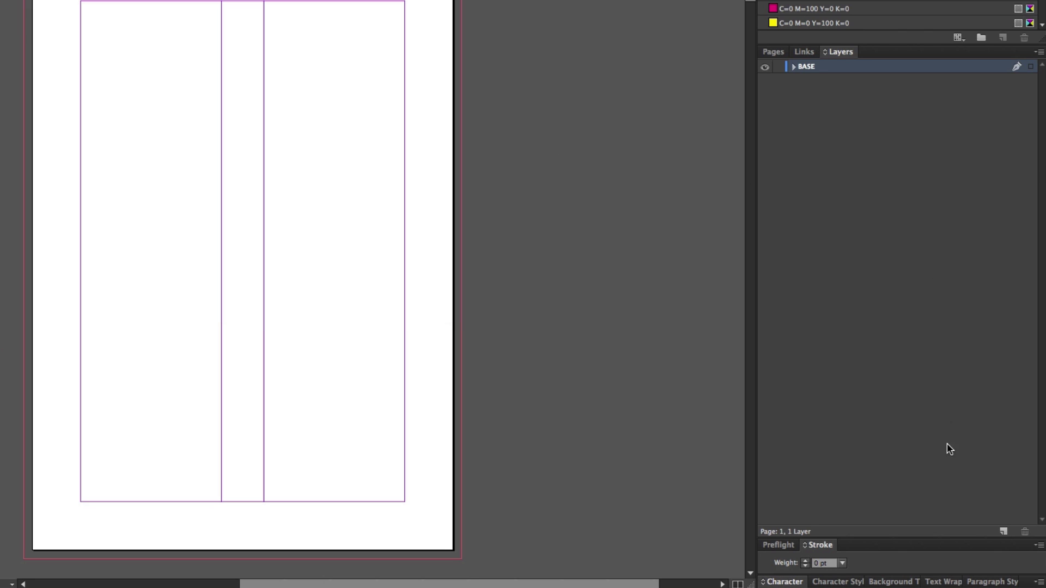
click(1003, 533)
double_click(808, 68)
text(TEXTURES)
click(461, 170)
Step: Add two more layers named TYPE and IMAGES
click(1003, 531)
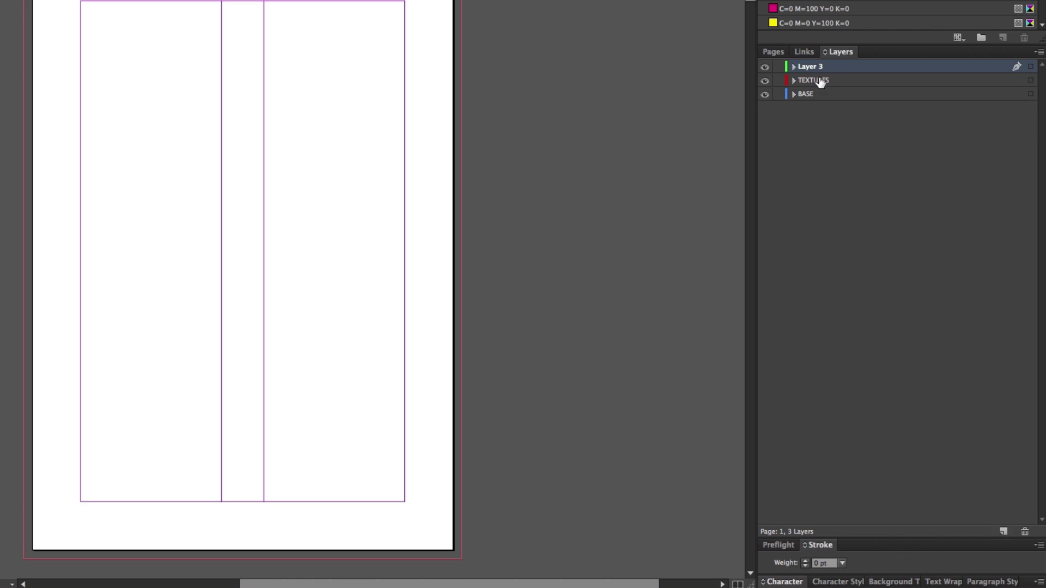
double_click(810, 67)
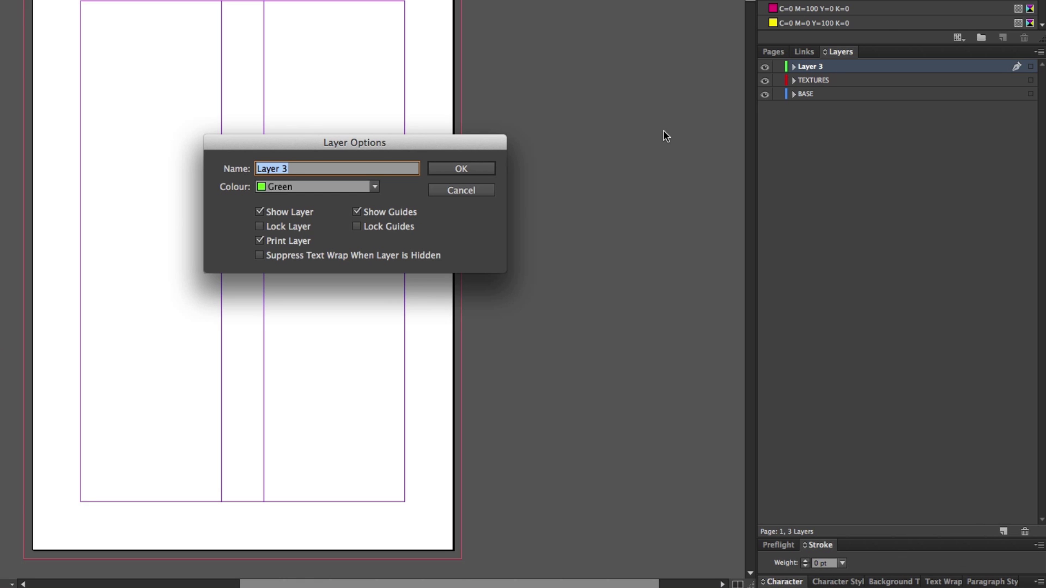
text(TYPE)
click(452, 169)
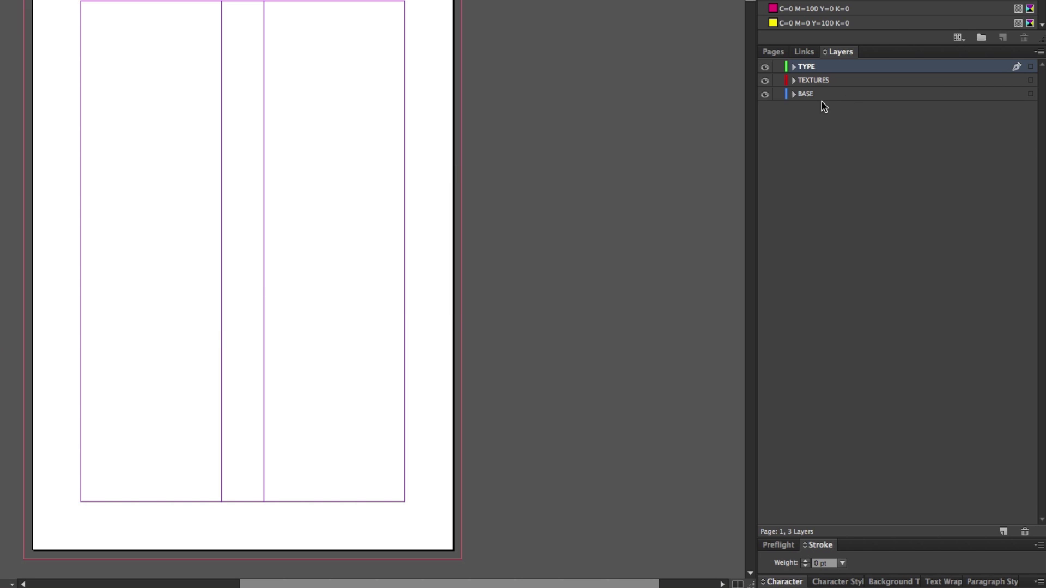
click(1004, 536)
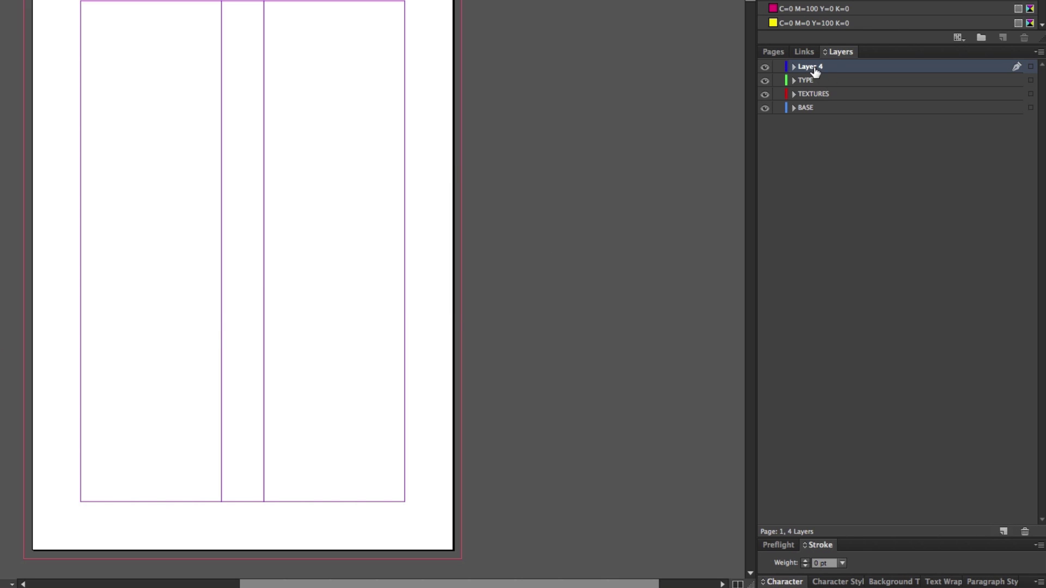
double_click(815, 67)
key(BackSpace)
text(IMAGES)
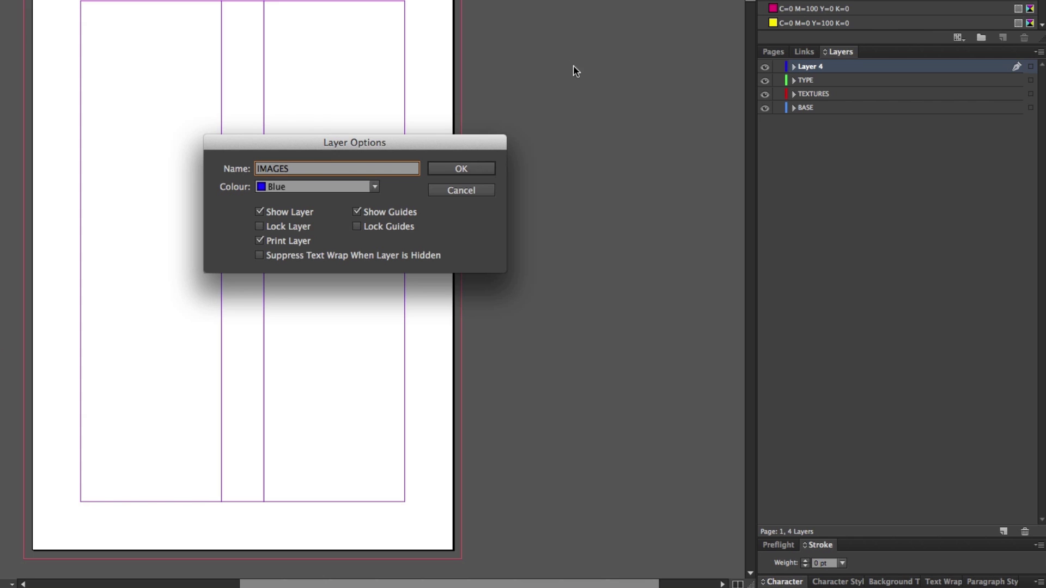
click(460, 169)
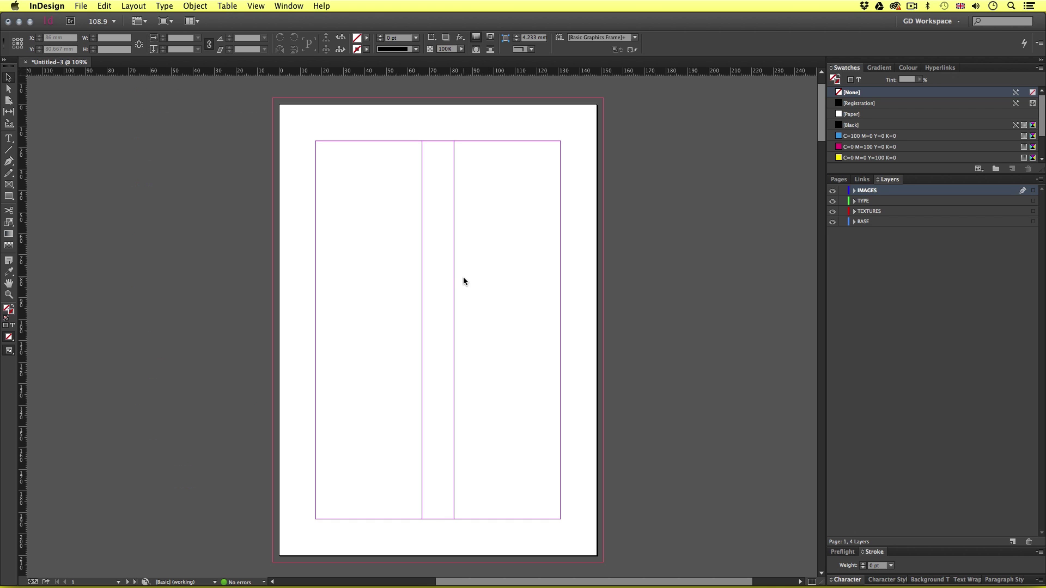
Step: Select the 'To be printed using CMYK colours' line in the BRIEF
key(super+Tab)
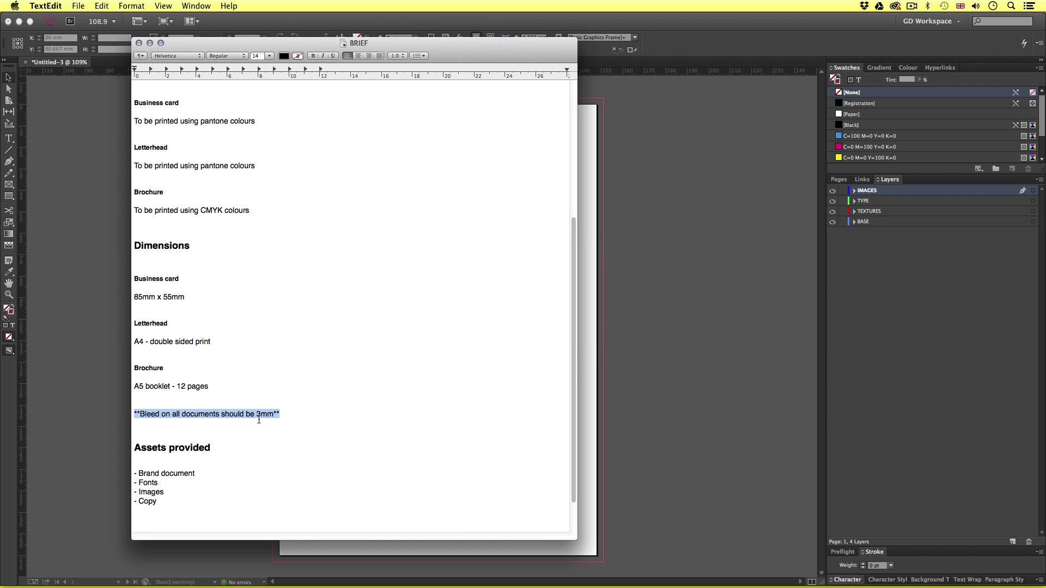
scroll(272, 399, up, 2)
scroll(261, 382, up, 4)
scroll(235, 327, up, 1)
drag(257, 273, 127, 272)
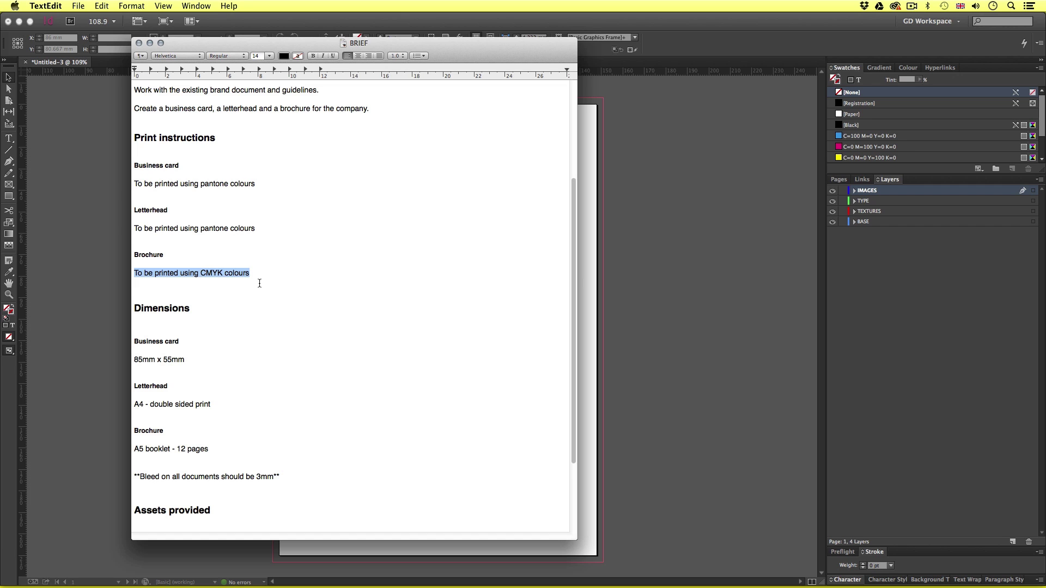
Step: Return to InDesign and drag the Swatches panel divider down twice to show all swatches
click(624, 298)
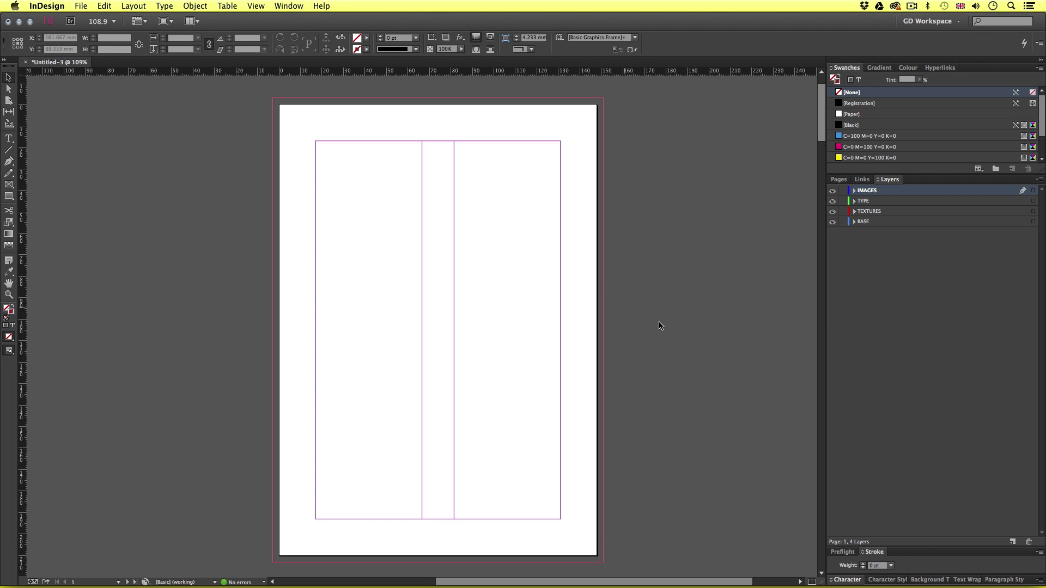
drag(911, 195, 913, 238)
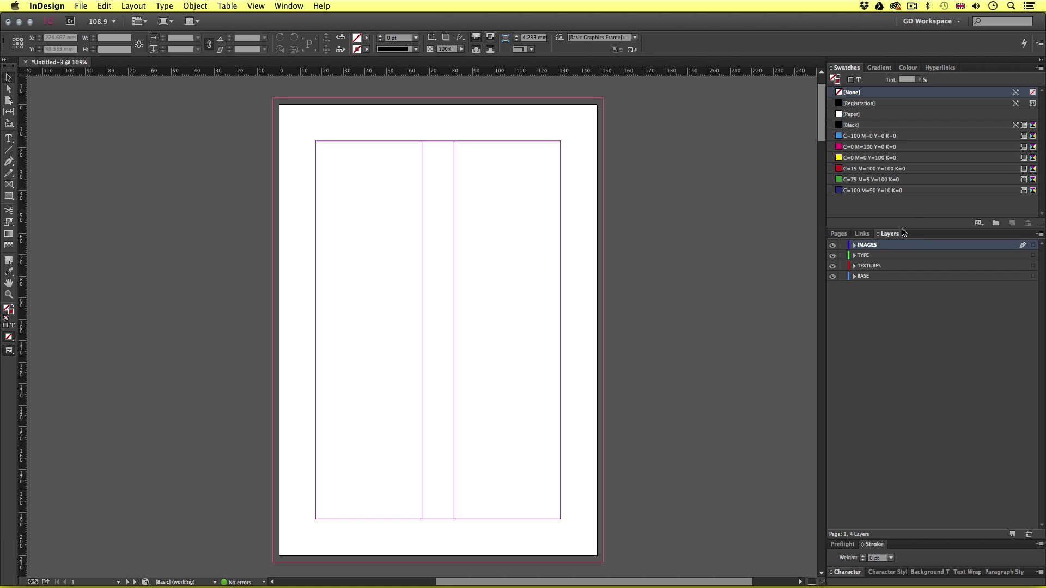
drag(903, 230, 906, 263)
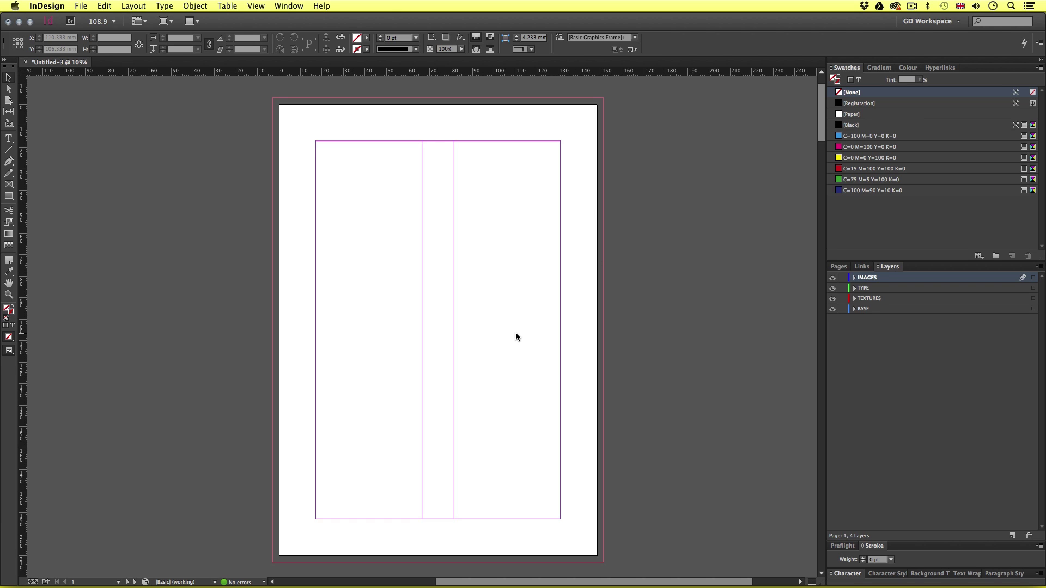
Step: In Finder, open BRANDING.ai from 04 – PROJECT ASSETS > 02 – BRANDING
key(super+Tab)
key(super+Tab)
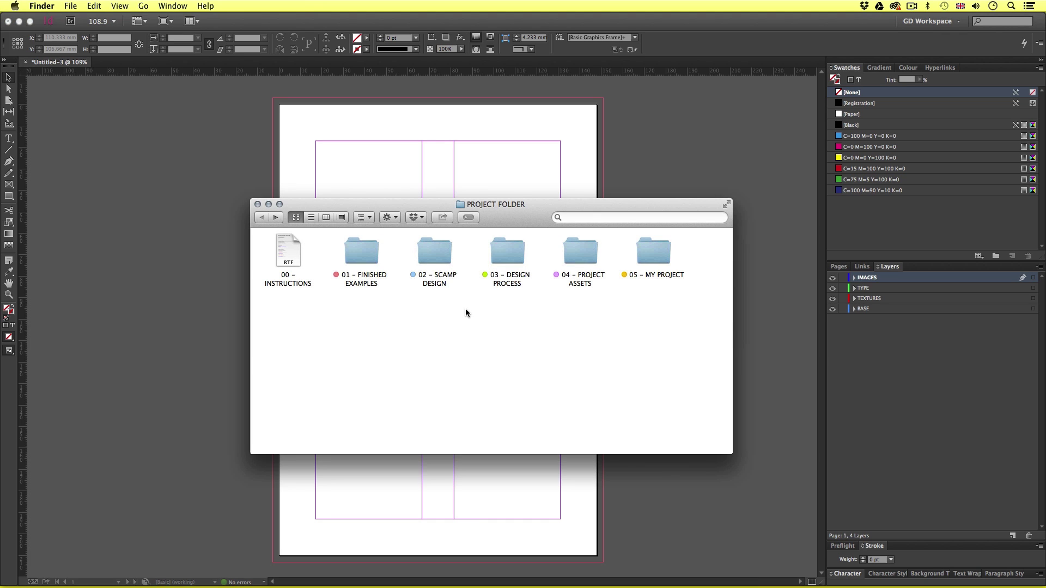
click(581, 252)
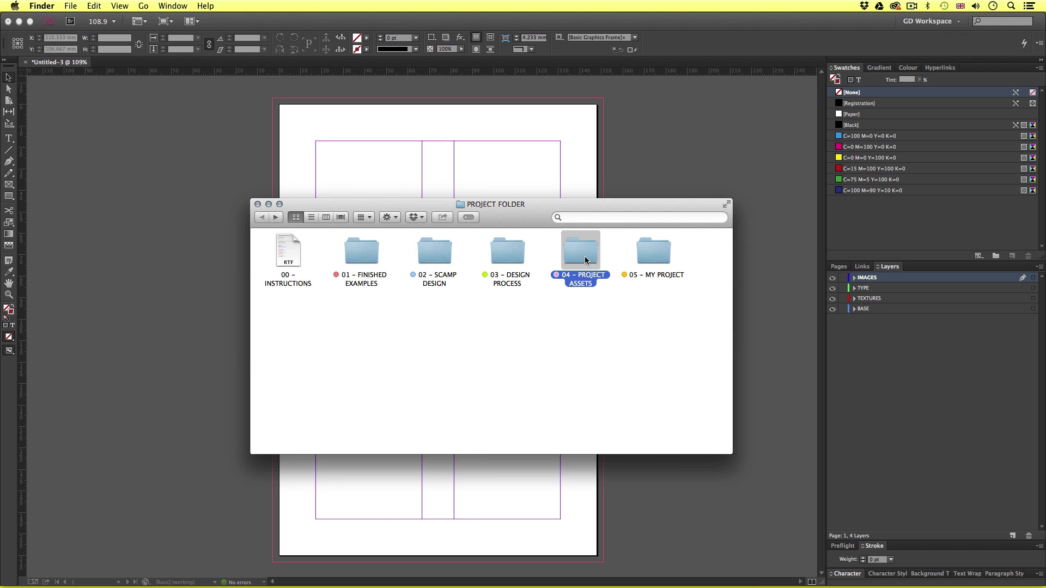
double_click(580, 253)
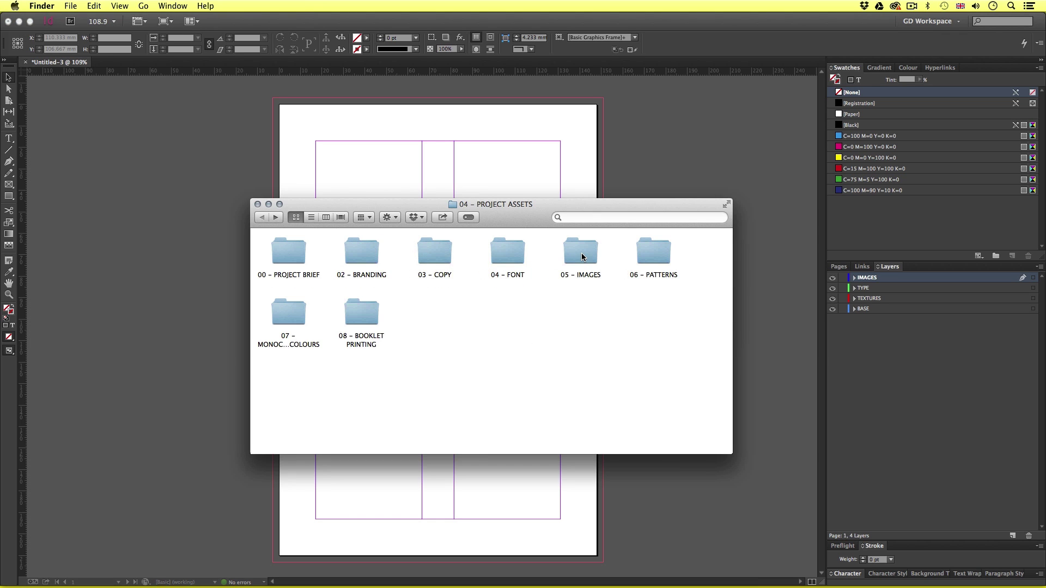
click(364, 252)
double_click(357, 252)
click(291, 249)
double_click(292, 251)
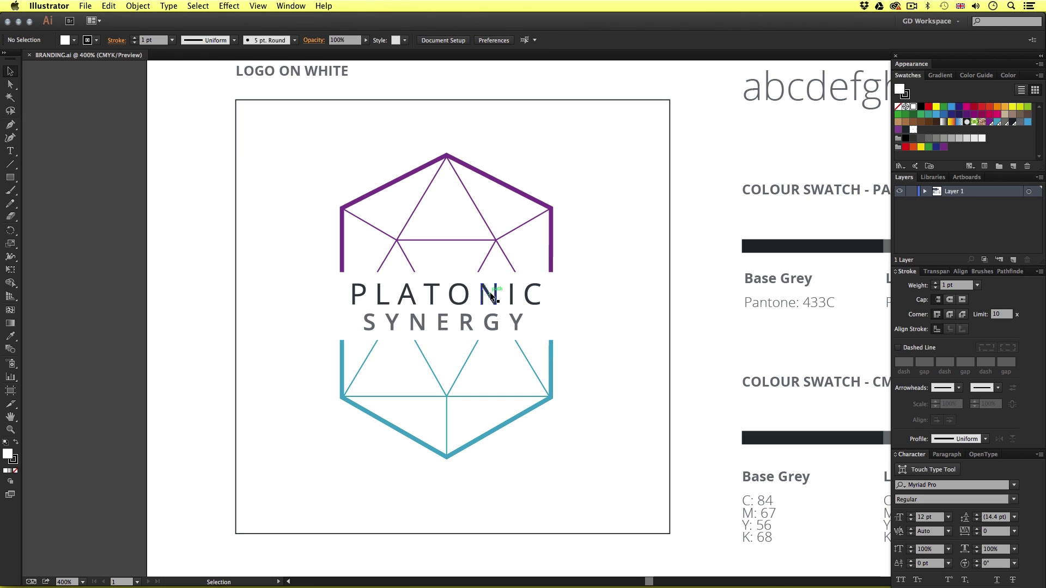
Step: Zoom to the Colour Swatch – CMYK area and copy its four brand colour labels
key(z)
key(super+minus)
key(super+minus)
key(super+minus)
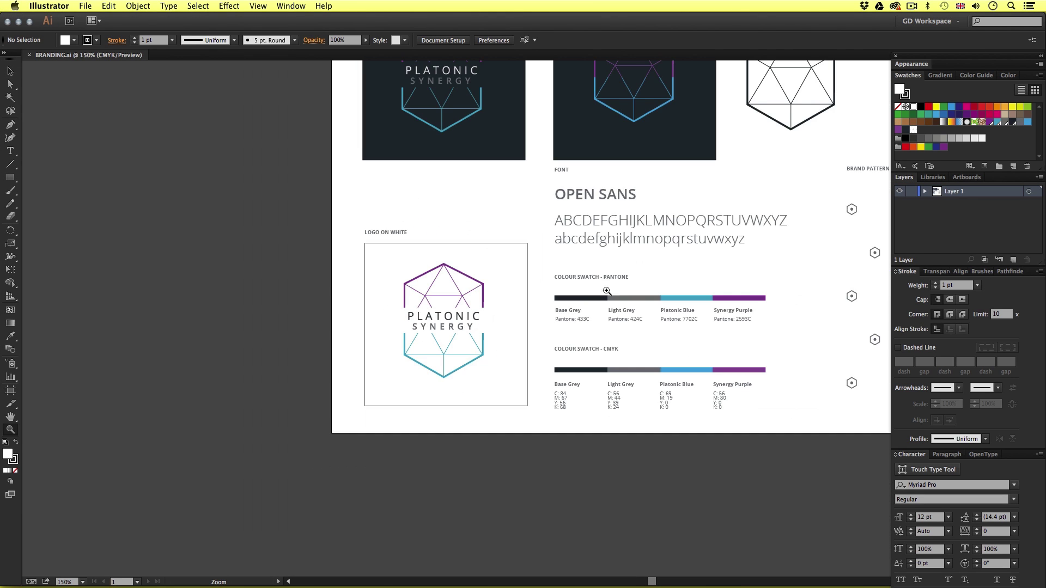
key(v)
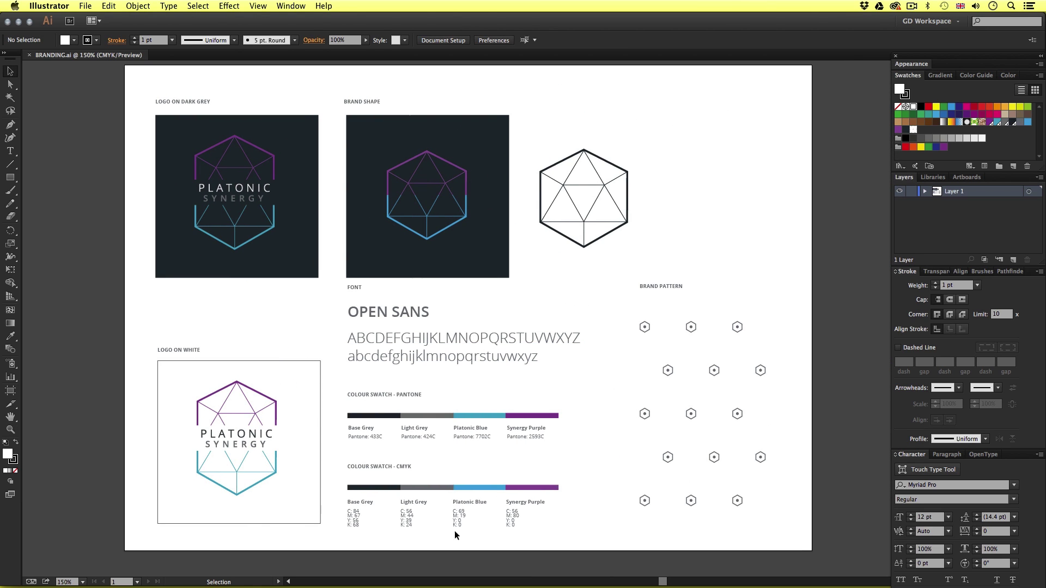
key(z)
click(493, 489)
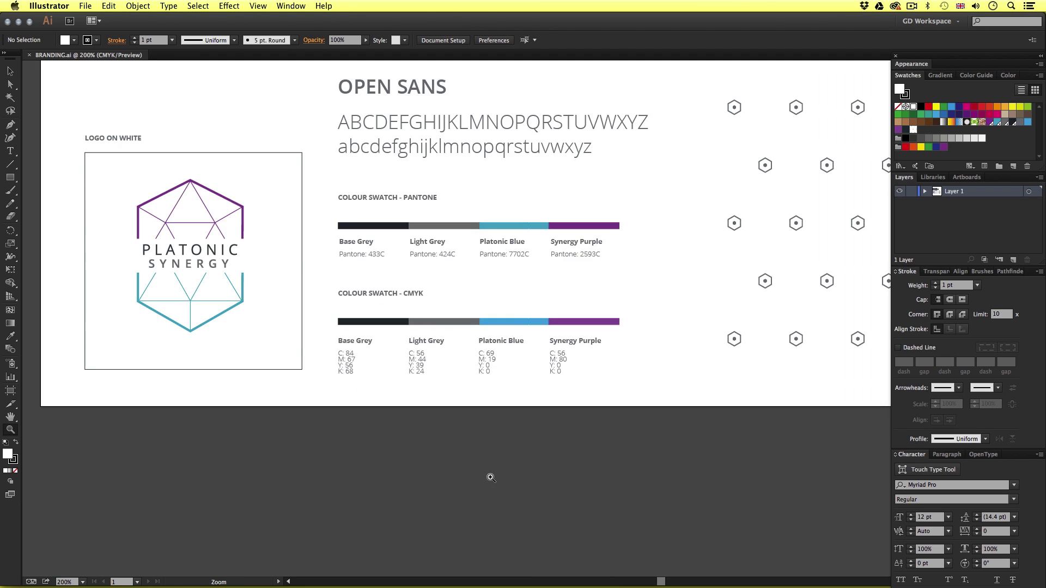
click(515, 355)
drag(549, 329, 458, 368)
key(v)
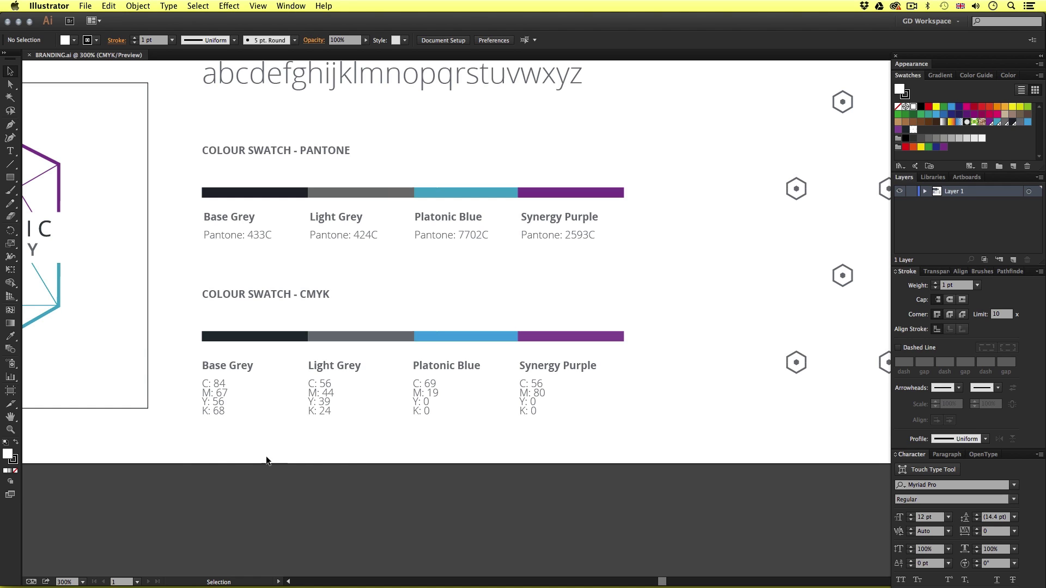
drag(227, 477, 603, 377)
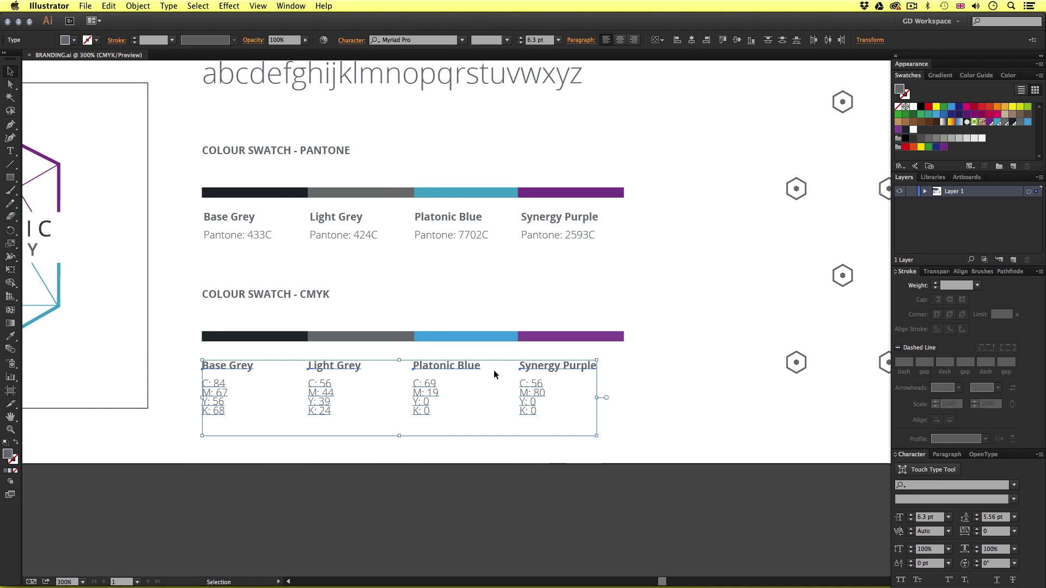
click(455, 423)
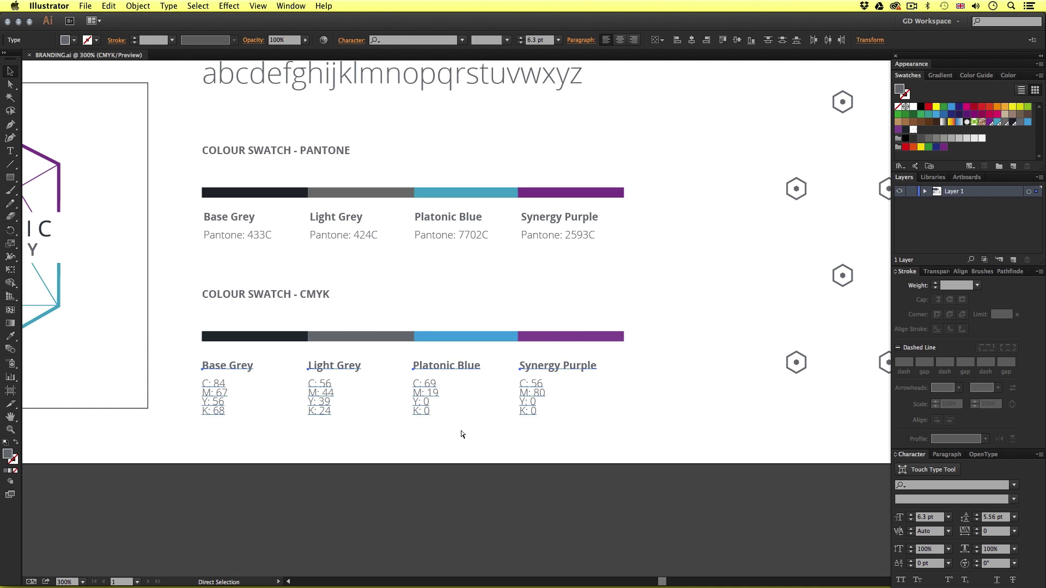
key(super+Tab)
key(super+Tab)
Step: Paste the four CMYK colour labels onto the A5 page and zoom in on them
scroll(452, 349, up, 1)
scroll(436, 313, up, 1)
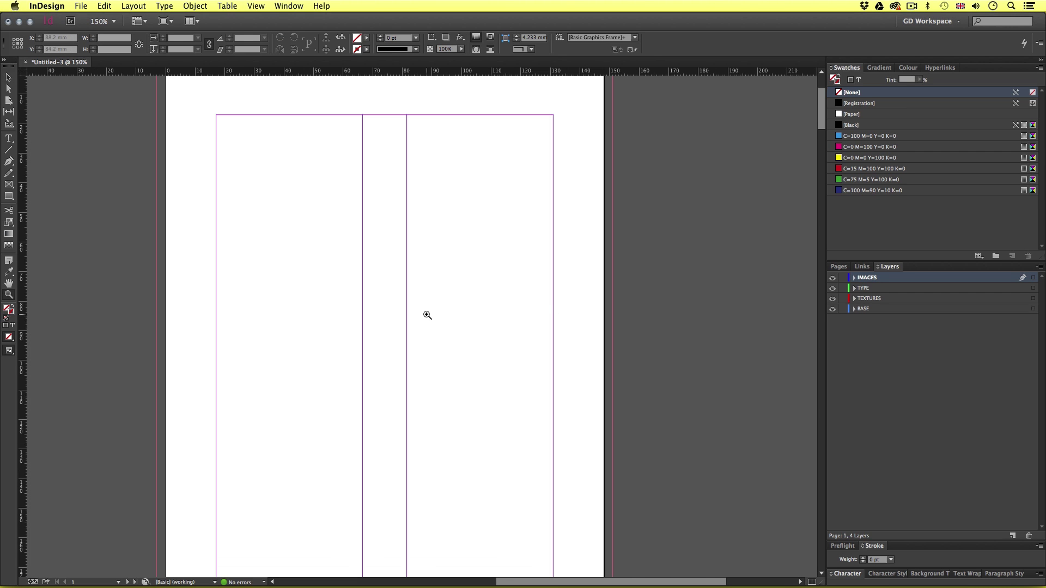
key(super+v)
drag(434, 325, 396, 309)
super+click(400, 311)
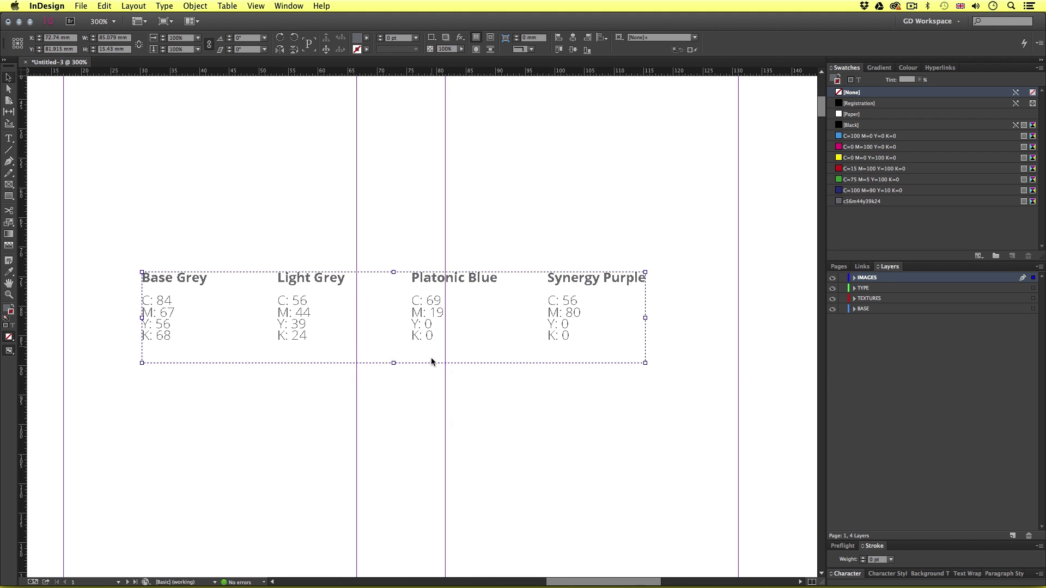
click(461, 398)
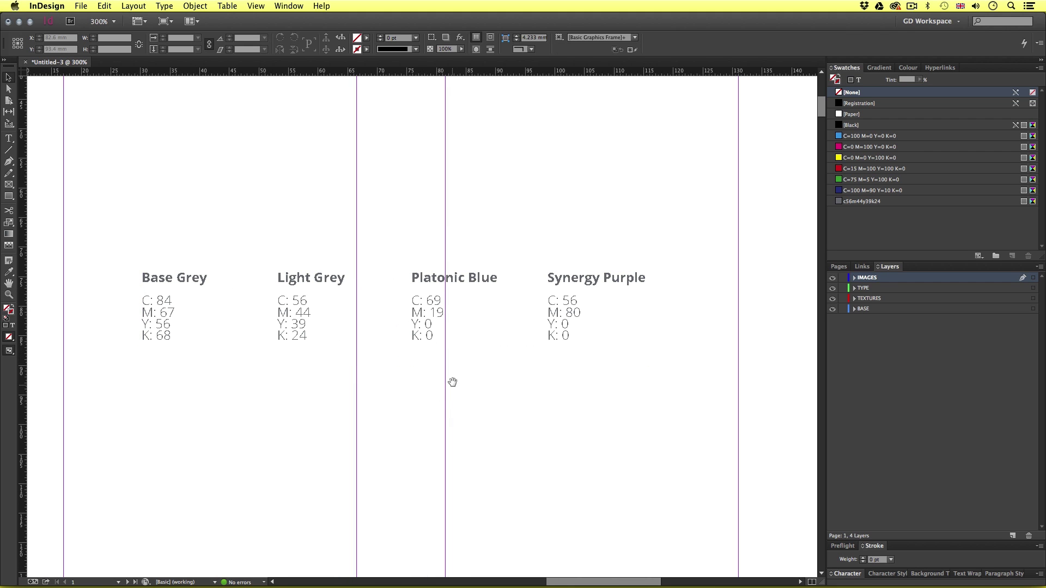
Step: Show the Swatches panel via Window > Colour > Swatches
scroll(452, 338, down, 2)
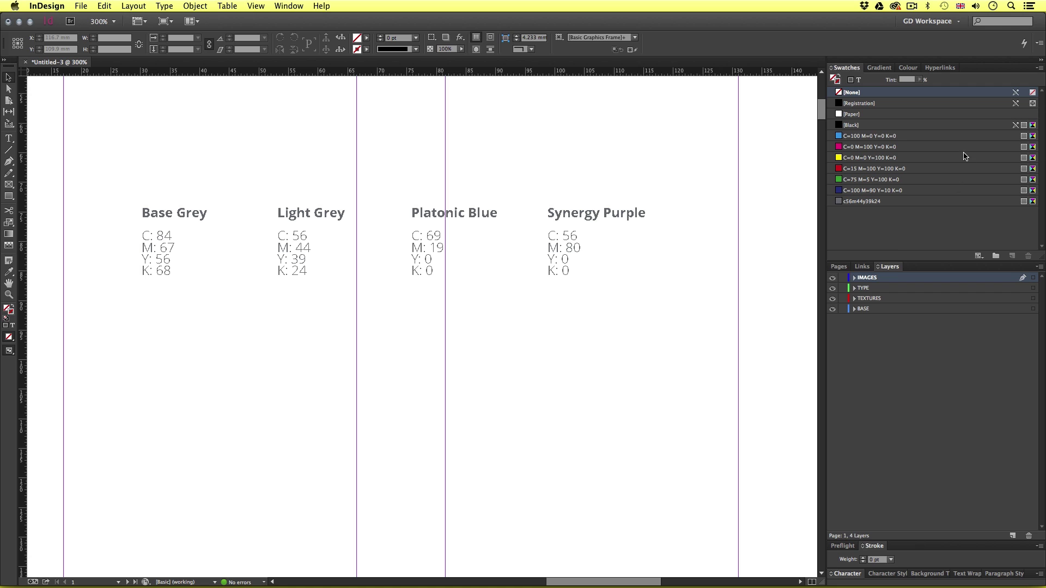
click(279, 6)
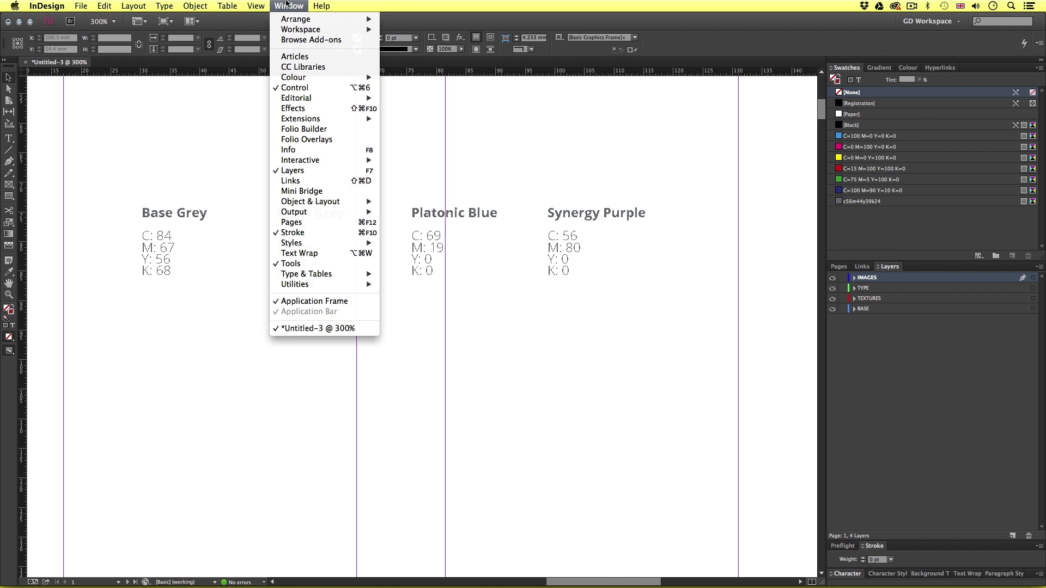
mouse_move(293, 76)
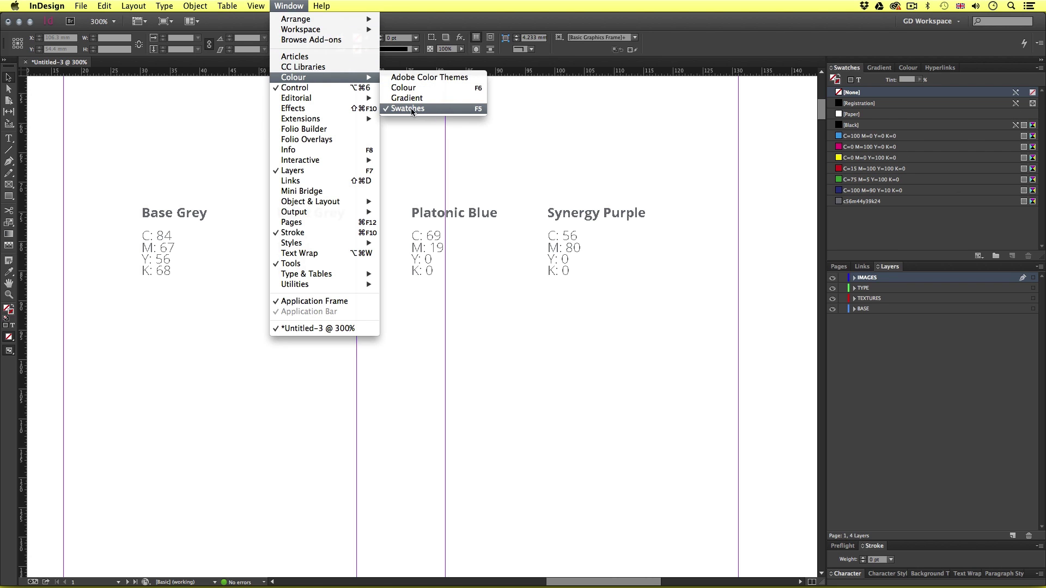
click(433, 108)
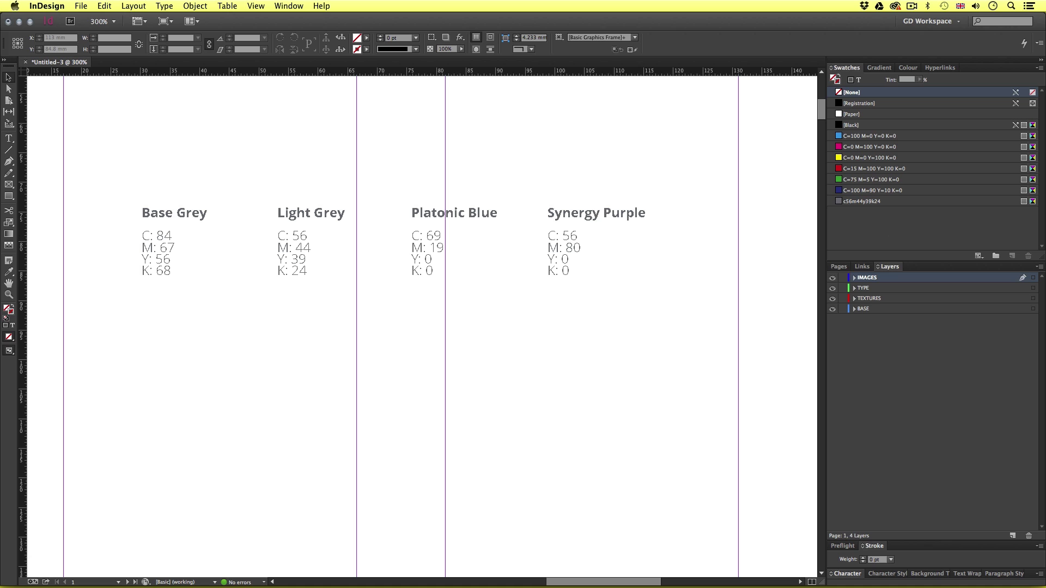
Step: Open the New Colour Swatch dialog with CMYK colour mode
click(1040, 68)
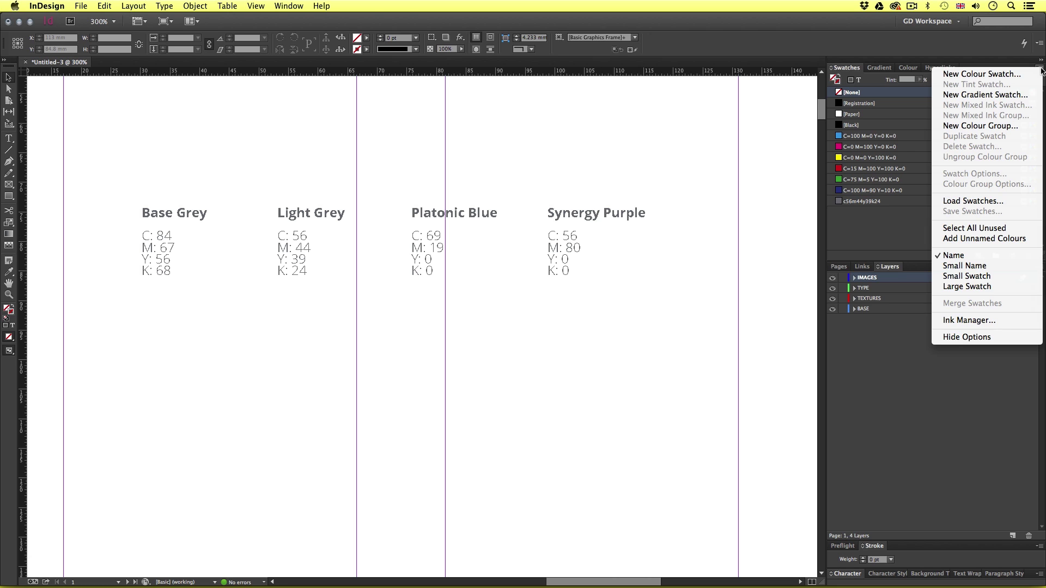
click(1011, 74)
drag(403, 316, 396, 339)
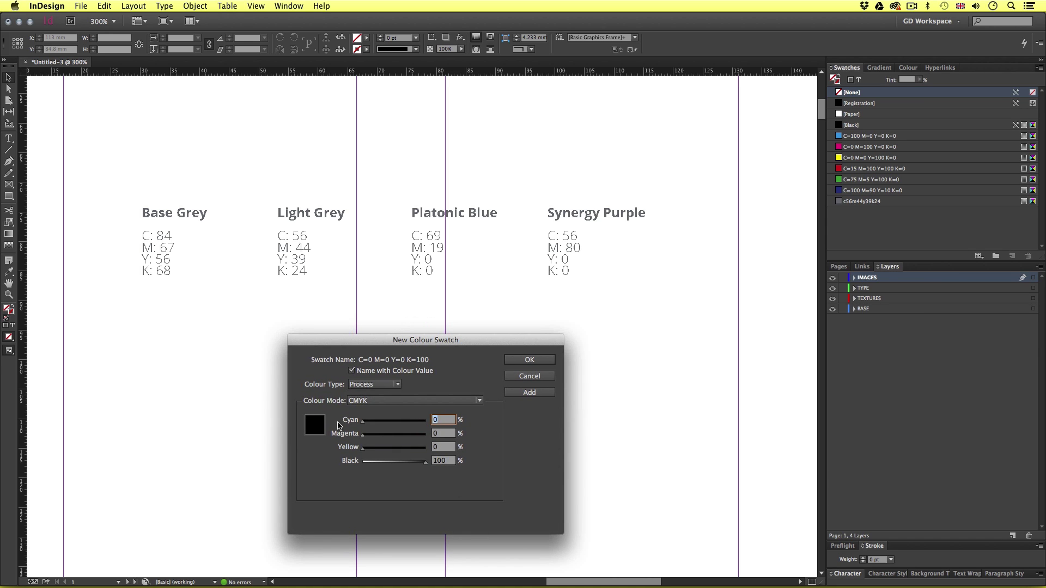
click(389, 403)
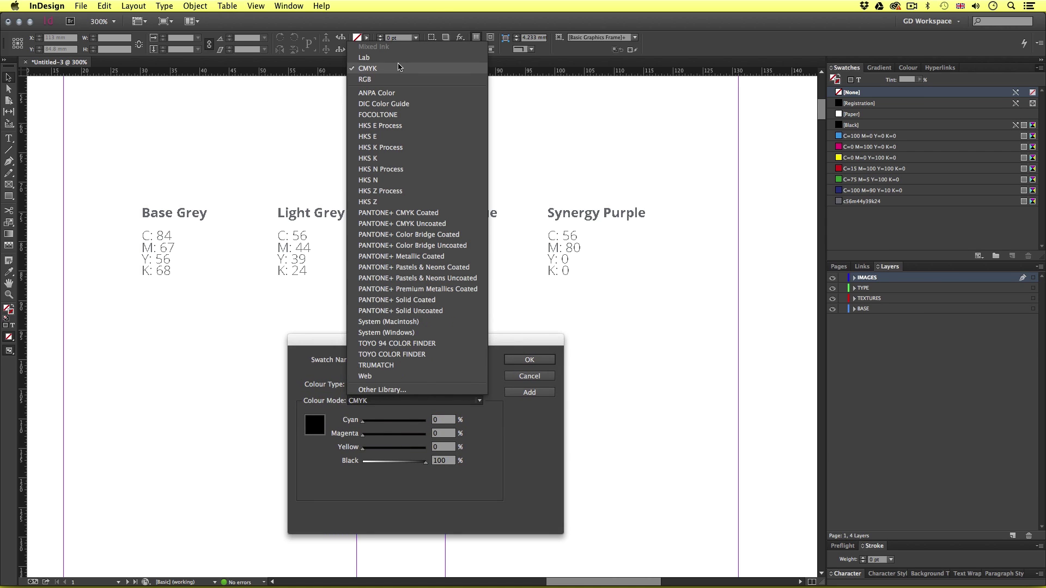
click(367, 68)
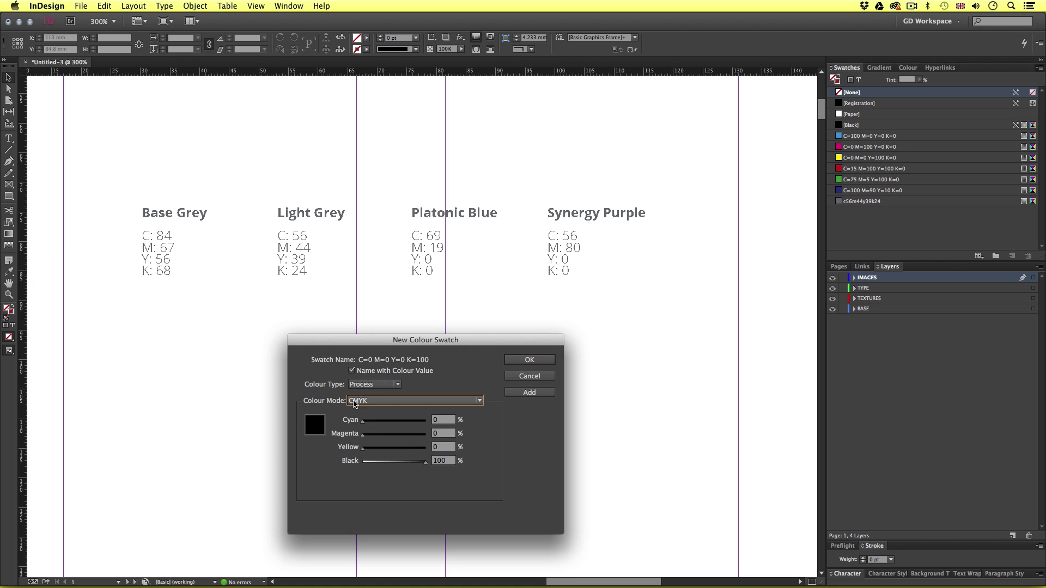
Step: Add a BASE GREY swatch with cyan 84, magenta 67, yellow 68
click(445, 420)
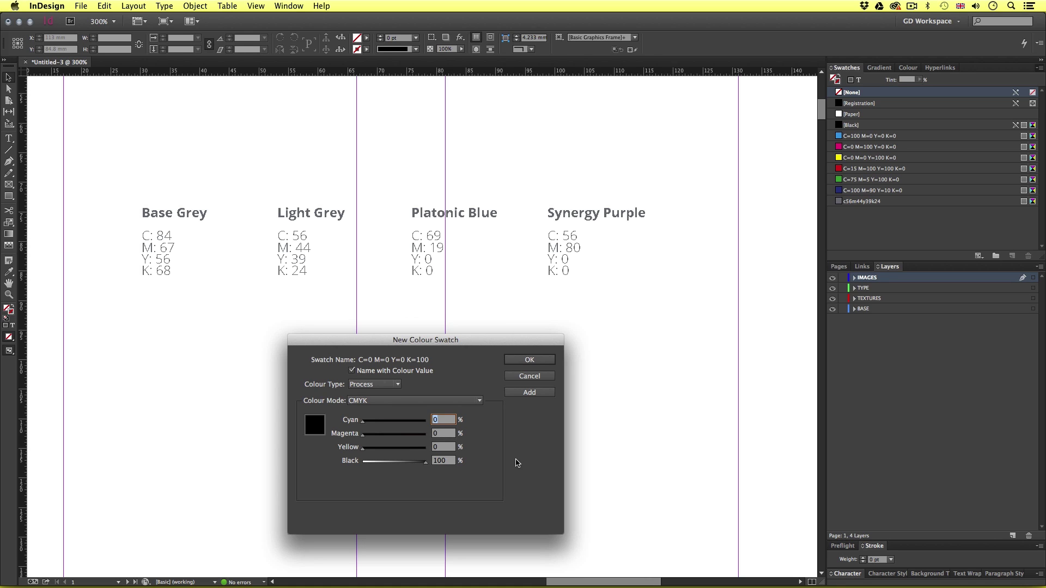
text(84)
key(Tab)
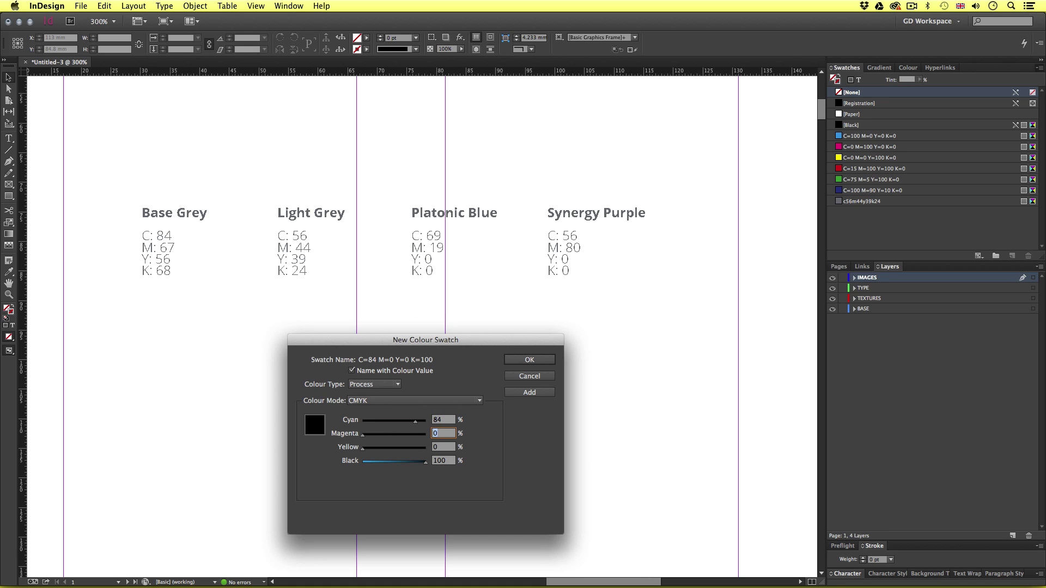
text(67)
key(Tab)
key(Tab)
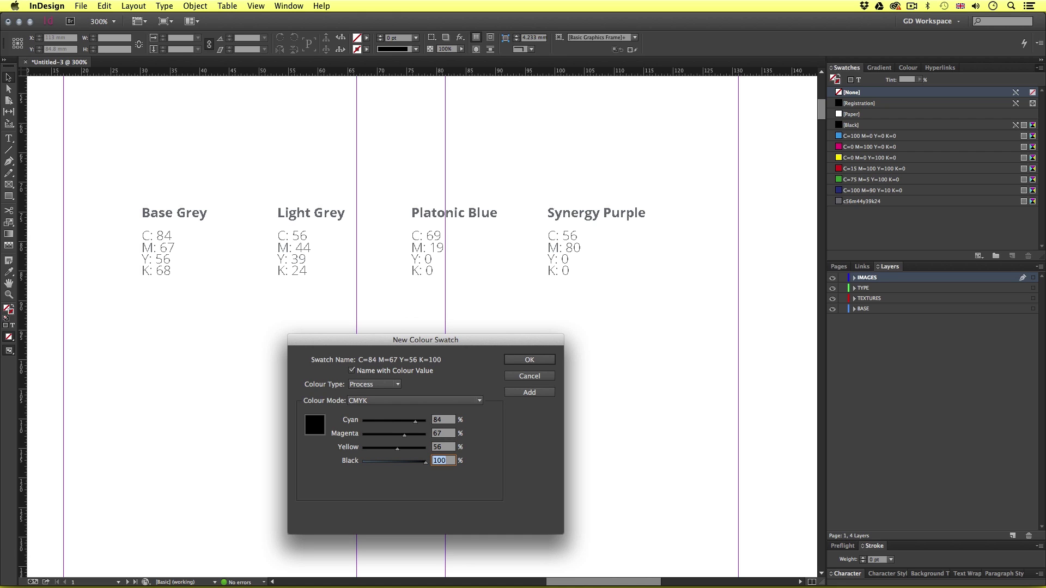
text(68)
click(449, 447)
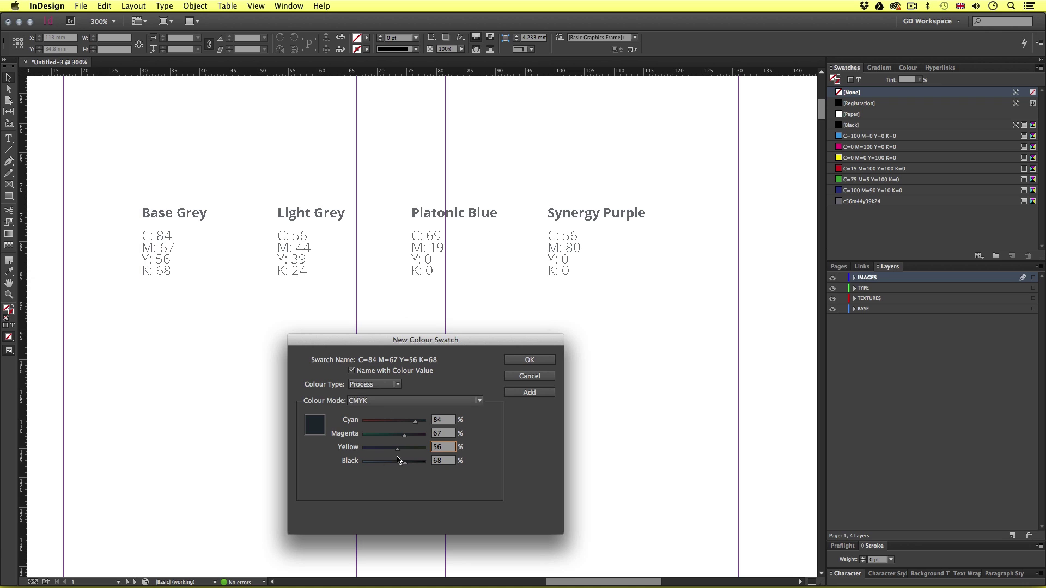
click(352, 371)
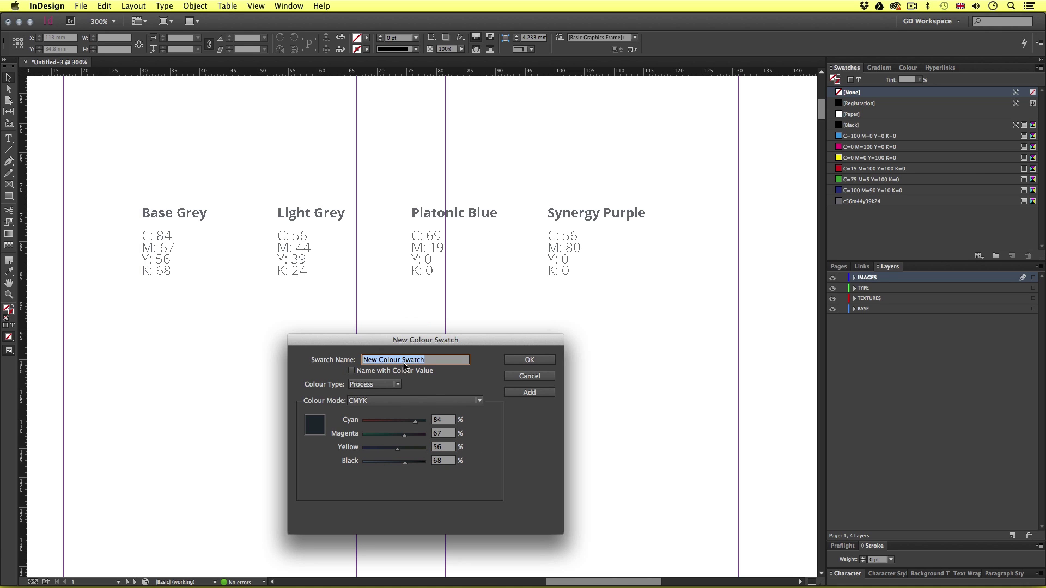
text(BASE GREY)
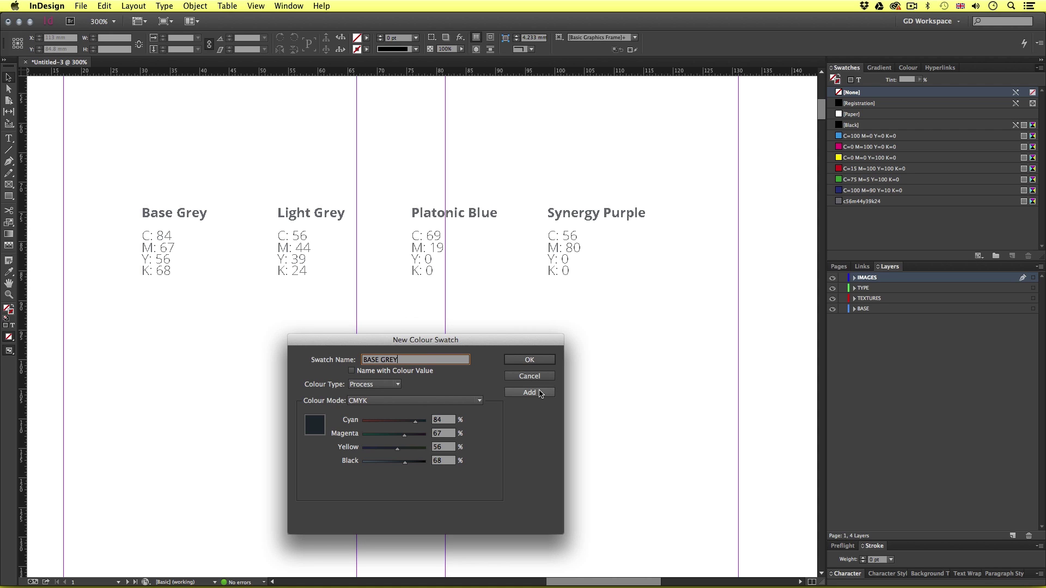
click(529, 392)
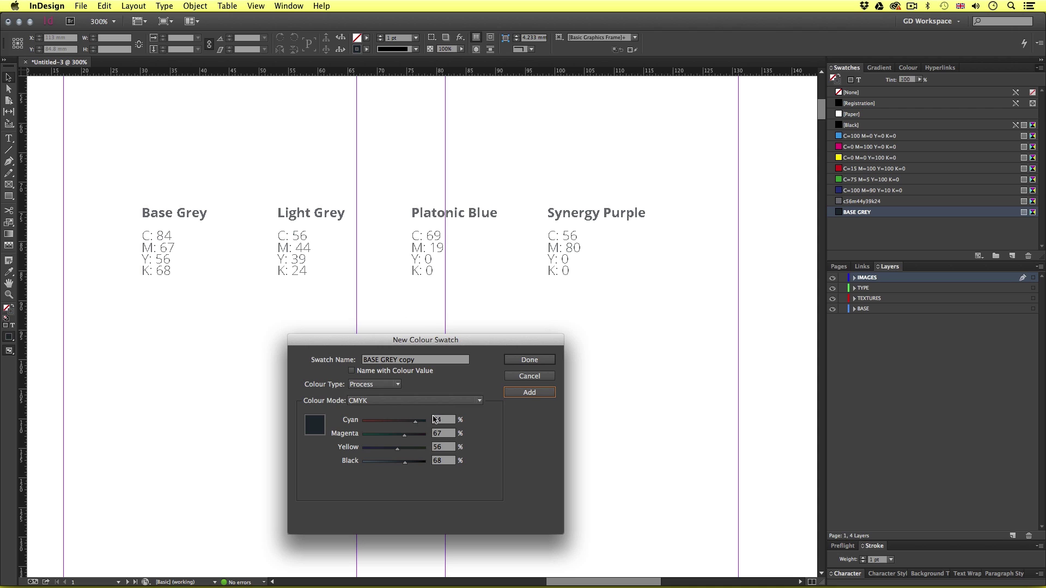
Step: Add a LIGHT GREY swatch with CMYK values 56, 44, 39
click(441, 419)
text(56)
key(Tab)
text(44)
key(Tab)
text(39)
Step: Add a PLATONIC BLUE swatch with CMYK values 69, 19, 0
key(Tab)
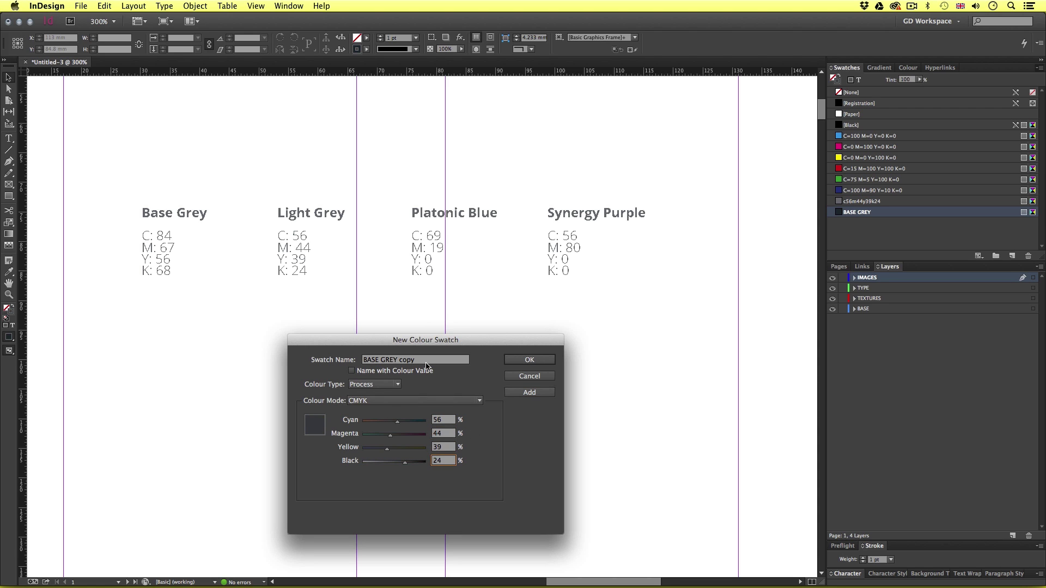
triple_click(429, 359)
text(LIGHT GREY)
click(529, 392)
click(442, 420)
text(69)
key(Tab)
text(19)
key(Tab)
text(0)
Step: Add a SYNERGY PURPLE swatch with cyan 56, magenta 80, then close the dialog
key(Tab)
text(0)
key(Tab)
text(PLATONIC BLUE)
click(518, 394)
click(442, 419)
text(56)
key(Tab)
text(80)
triple_click(384, 360)
text(SYNERGY PURPLE)
click(529, 393)
click(528, 360)
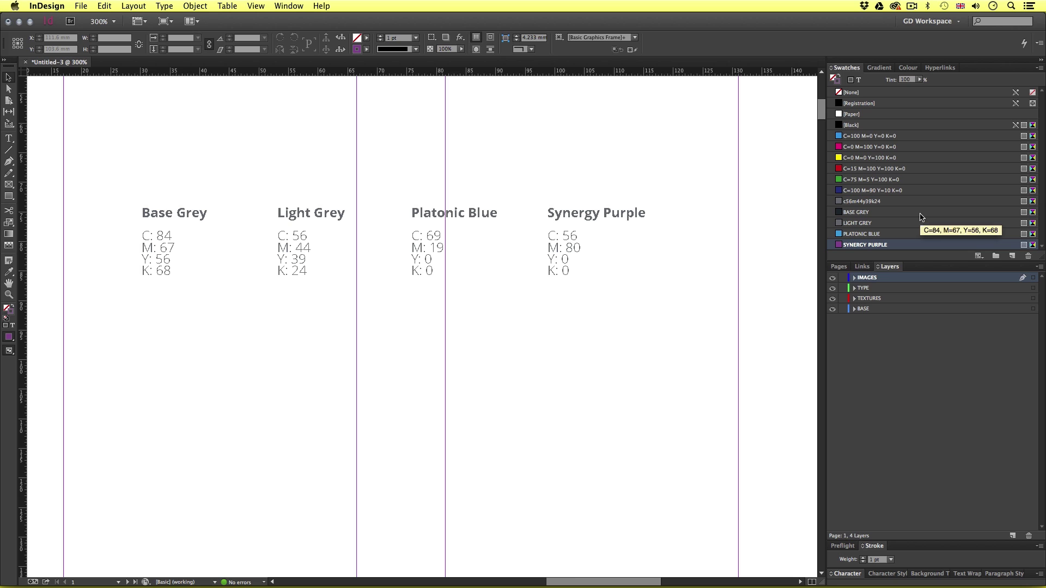
Step: Delete the default swatches and remove the four CMYK label frames from the page
click(867, 136)
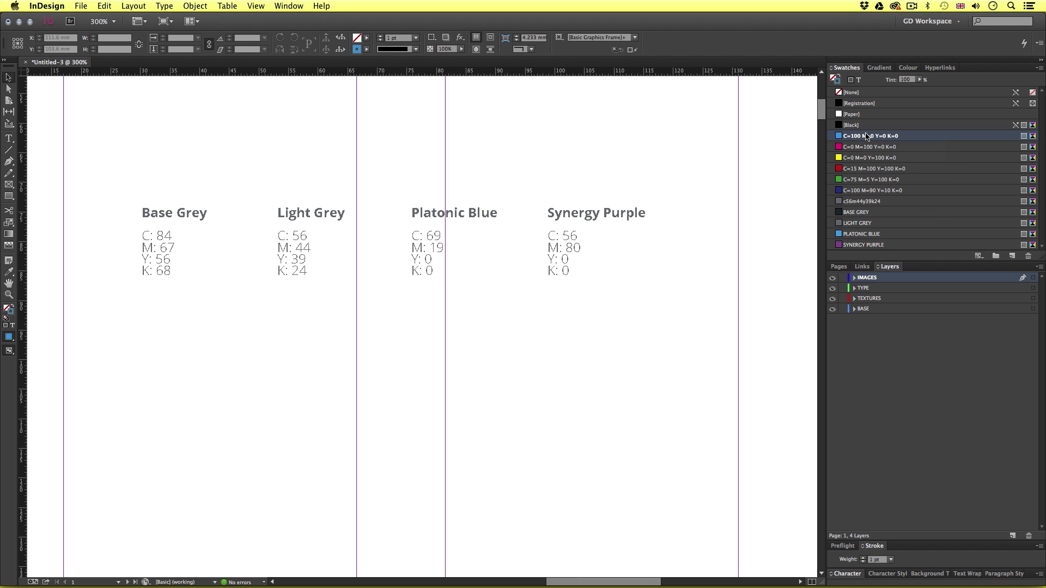
shift+click(876, 202)
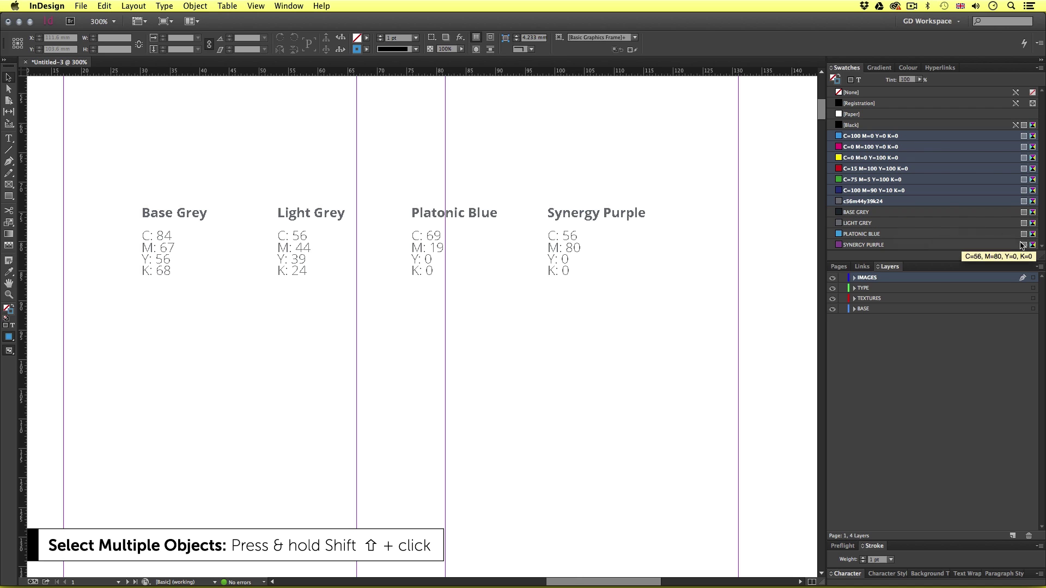
click(1027, 257)
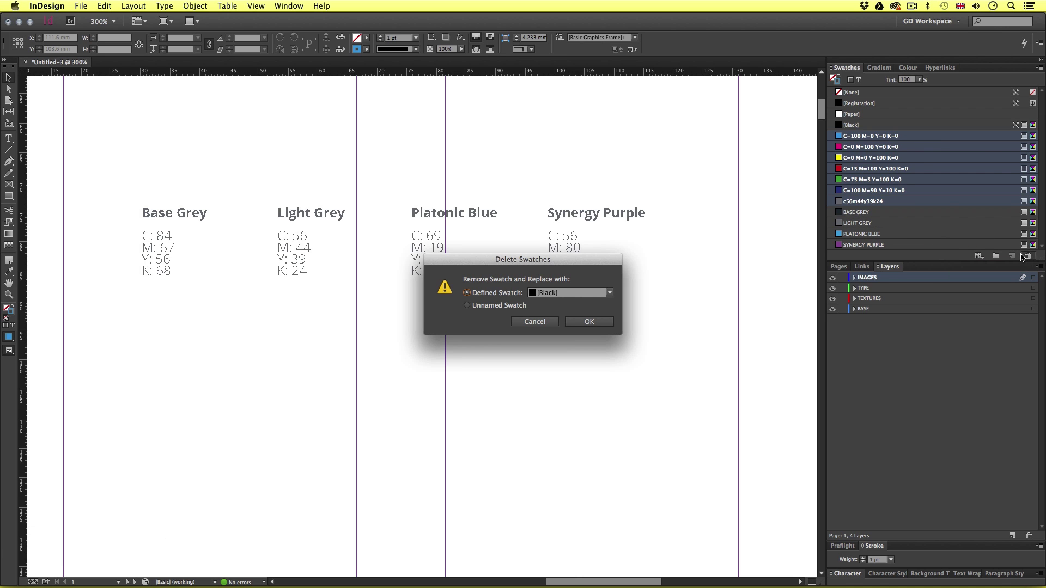
click(587, 322)
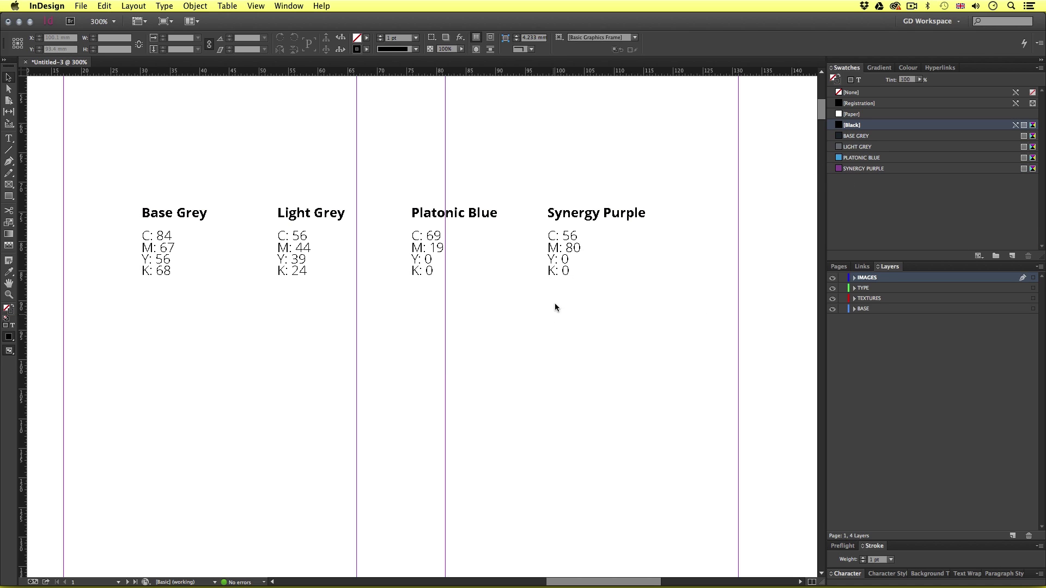
click(317, 264)
key(Delete)
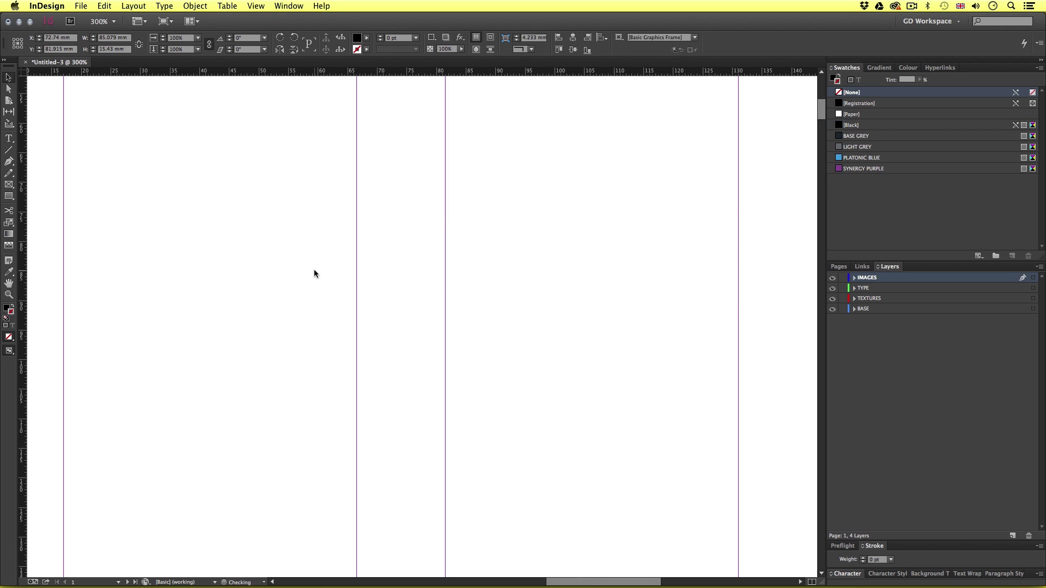
Step: Zoom out and scroll through the finished 03 - PS BROCHURE document
key(z)
alt+click(411, 322)
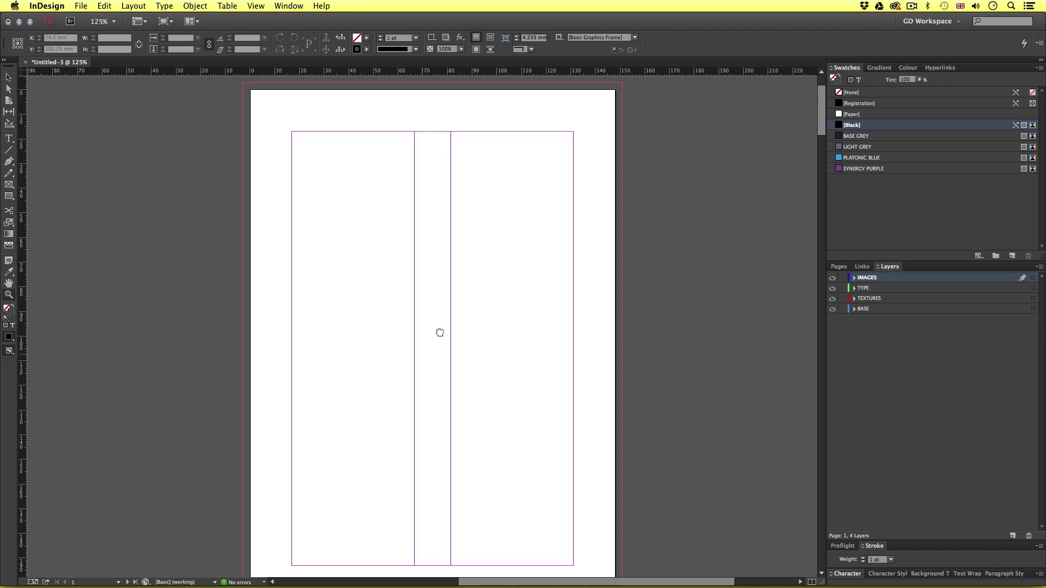
alt+click(439, 334)
drag(427, 334, 448, 343)
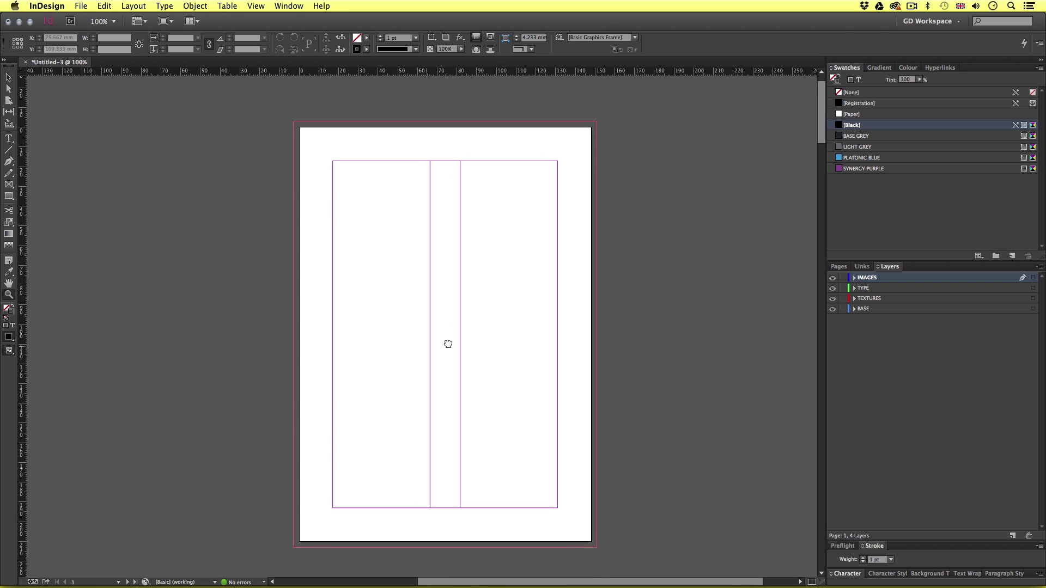
scroll(448, 346, up, 2)
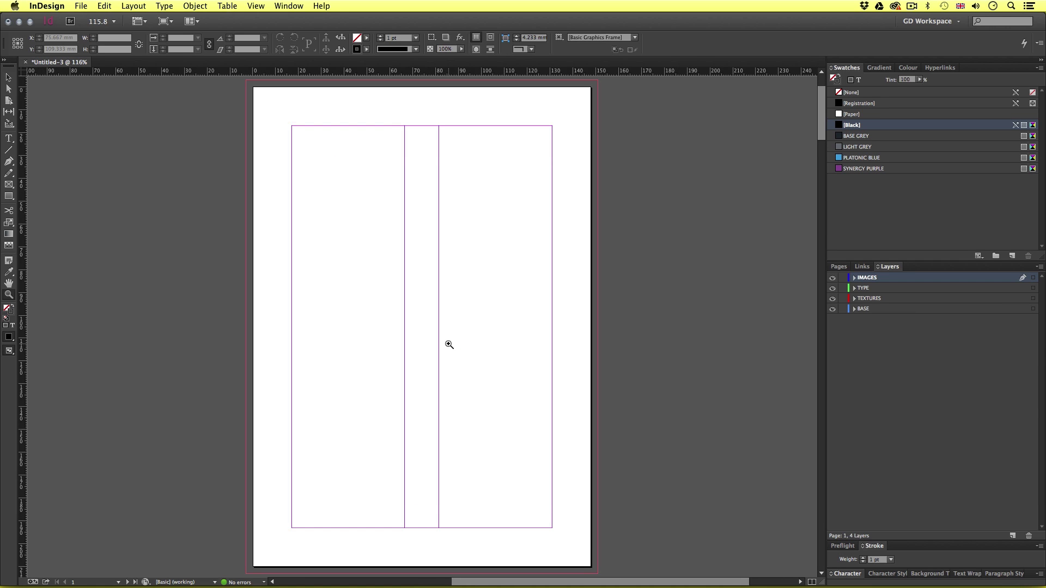
key(v)
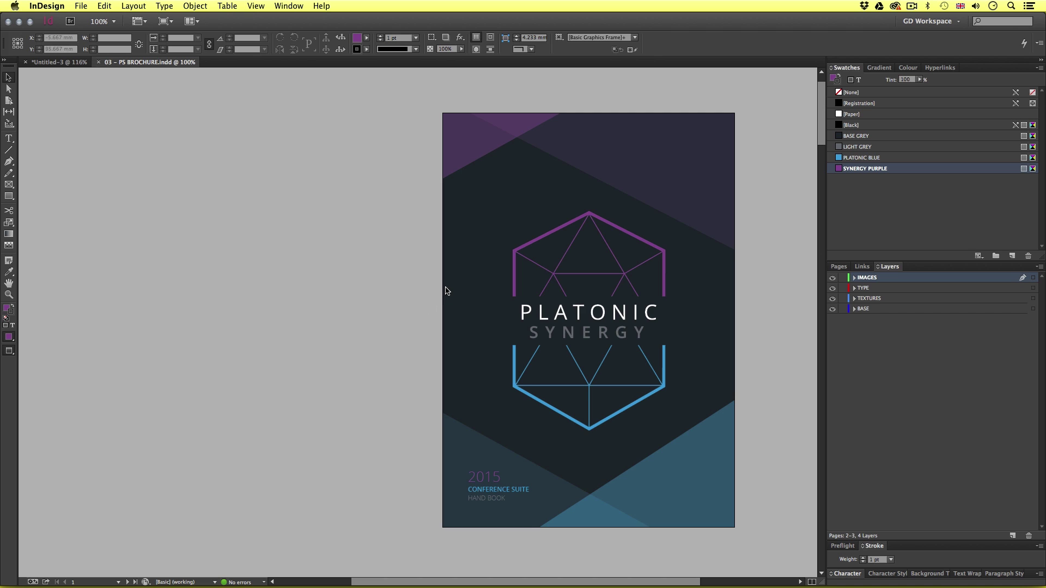
scroll(446, 290, down, 2)
scroll(446, 290, down, 10)
scroll(445, 290, down, 3)
scroll(446, 291, down, 10)
scroll(446, 290, down, 5)
scroll(446, 290, down, 10)
scroll(446, 290, down, 10)
scroll(446, 290, down, 6)
scroll(446, 290, down, 5)
scroll(445, 290, down, 3)
scroll(446, 290, down, 5)
scroll(447, 291, up, 20)
scroll(446, 295, up, 10)
scroll(446, 294, up, 3)
Step: Switch to Untitled-3 and show the Pages panel with enlarged pages and masters sections
click(64, 62)
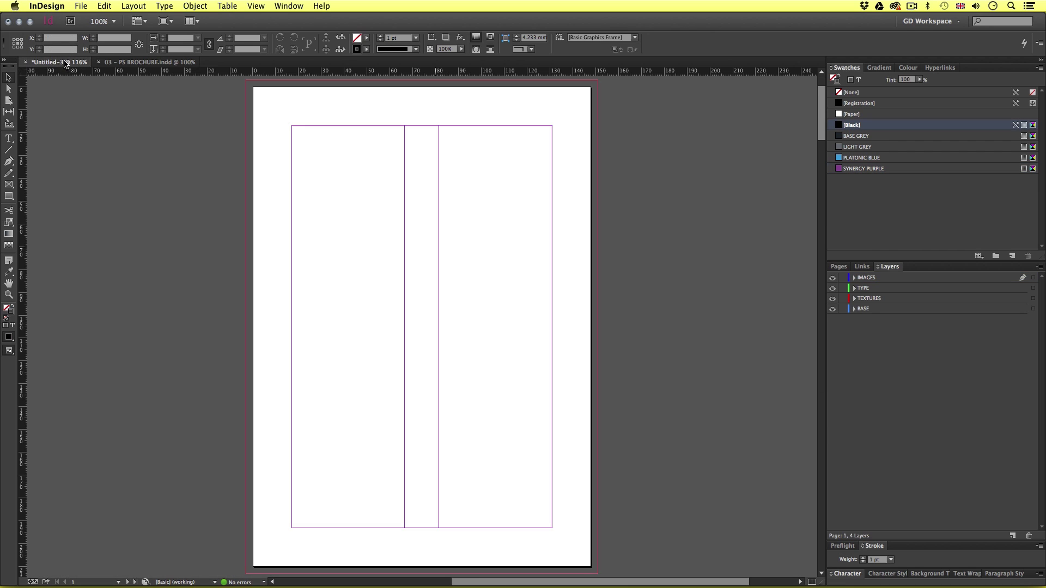
click(839, 266)
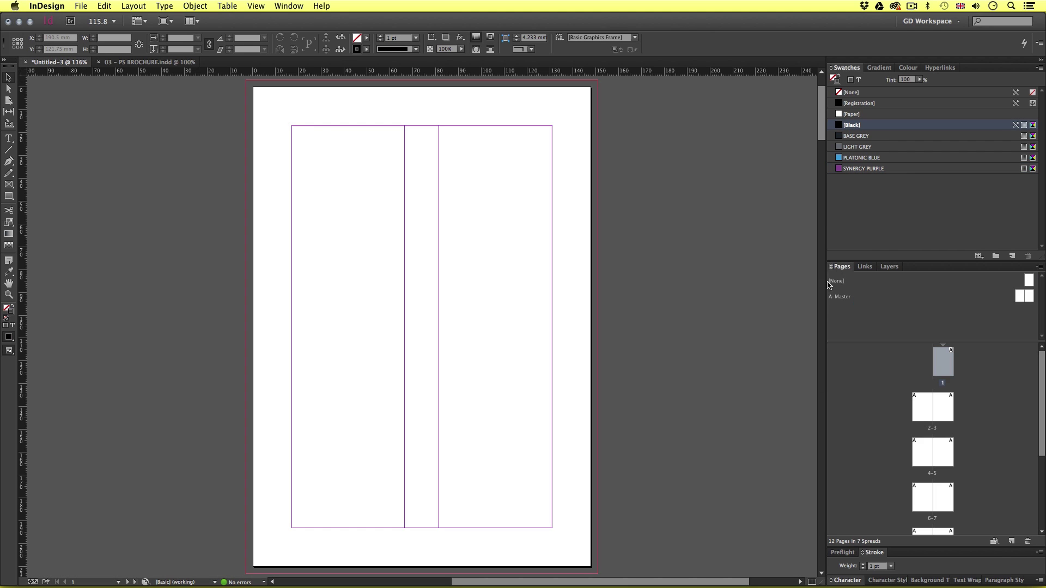
drag(951, 342, 953, 321)
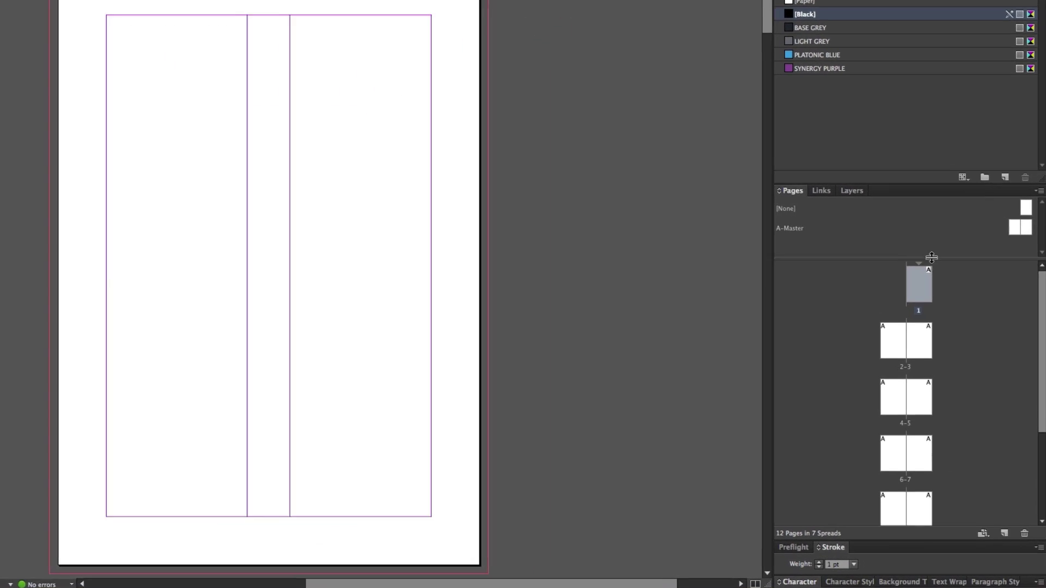
drag(885, 159, 890, 83)
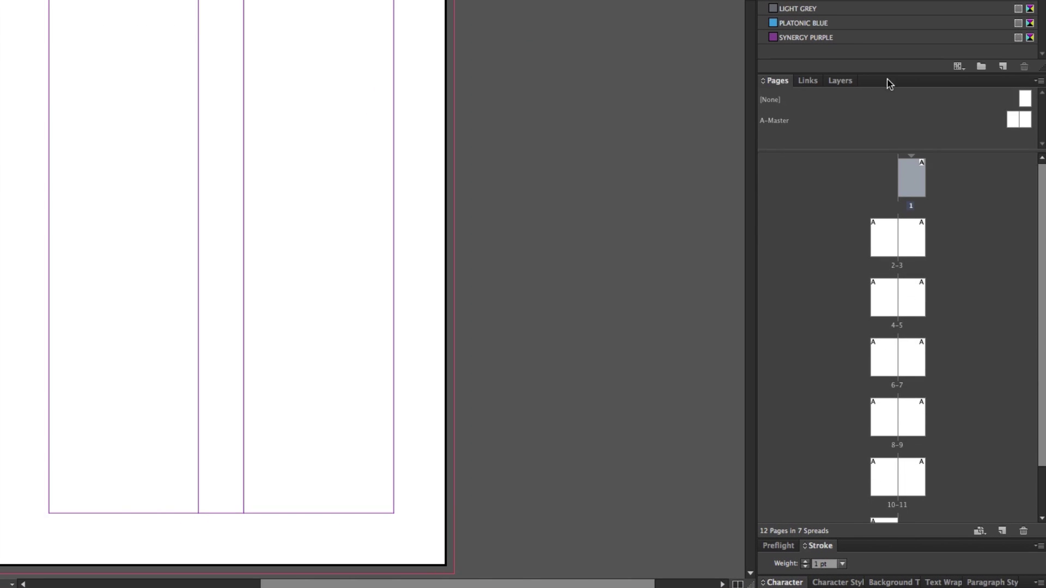
scroll(952, 291, down, 3)
scroll(955, 285, up, 3)
drag(865, 150, 866, 165)
click(870, 143)
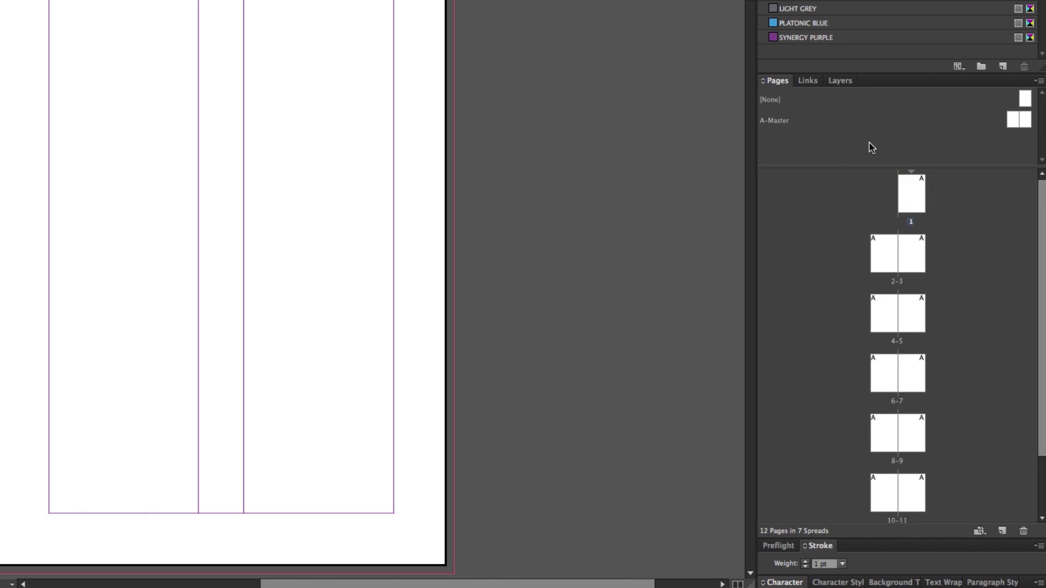
Step: Open A-Master from the Pages panel and pan until both master pages show
double_click(1021, 121)
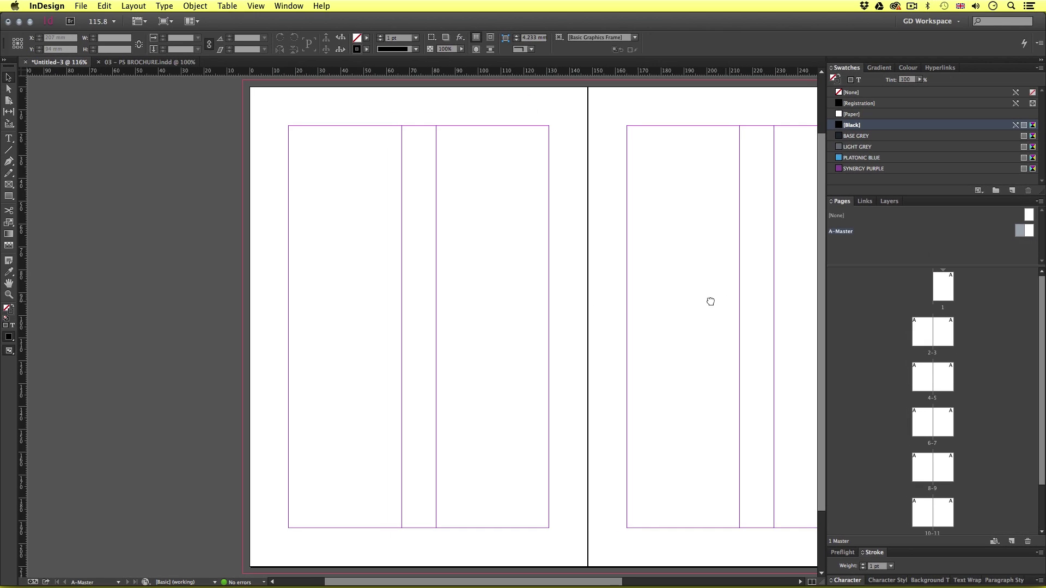
mouse_move(707, 301)
mouse_down()
mouse_move(575, 301)
mouse_move(497, 276)
mouse_move(504, 284)
mouse_up()
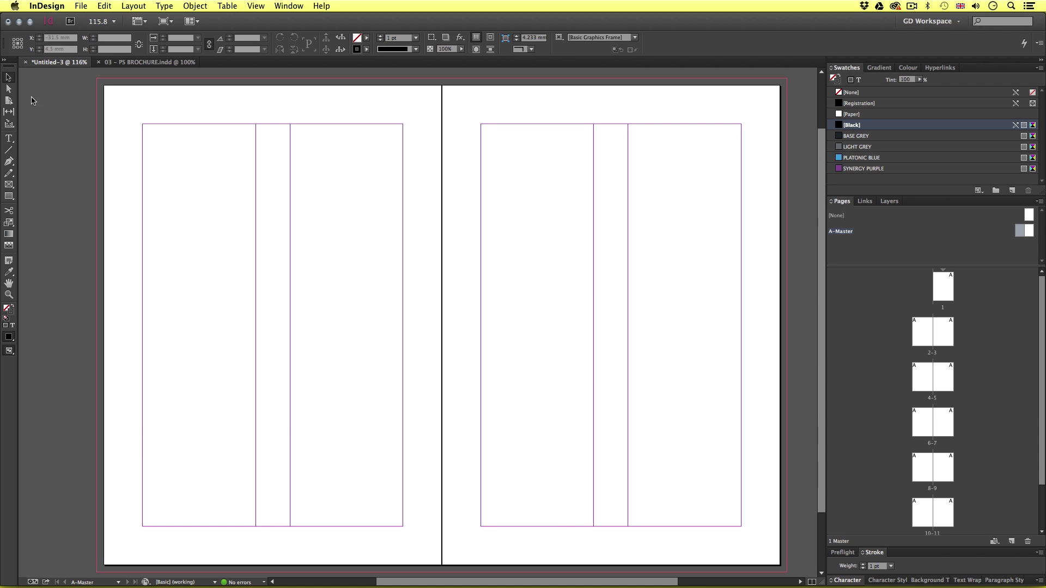
Step: On the BASE layer, draw a bleed-to-bleed rectangle filled BASE GREY with stroke [None]
click(10, 197)
click(888, 201)
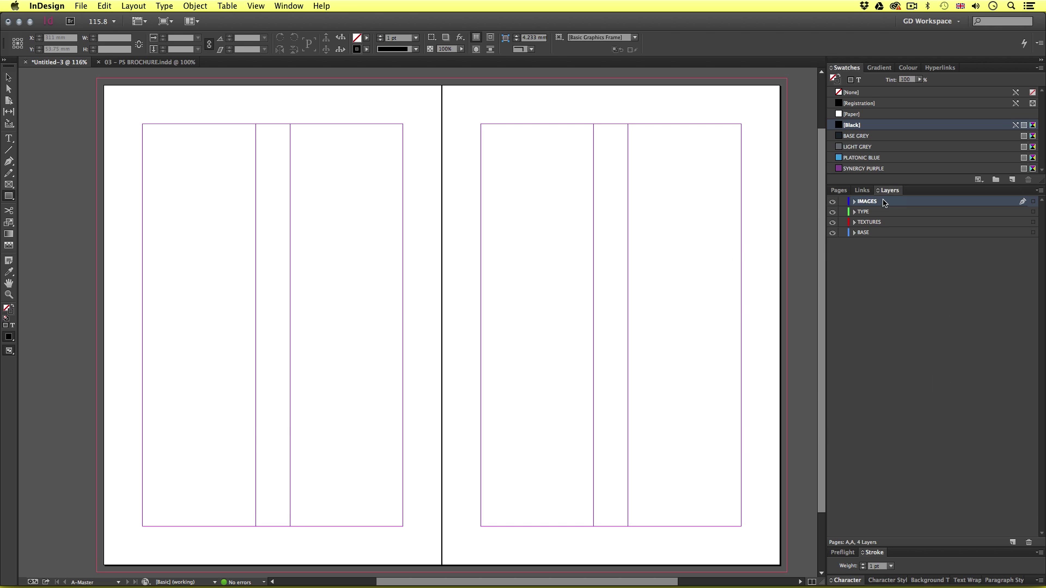
click(869, 233)
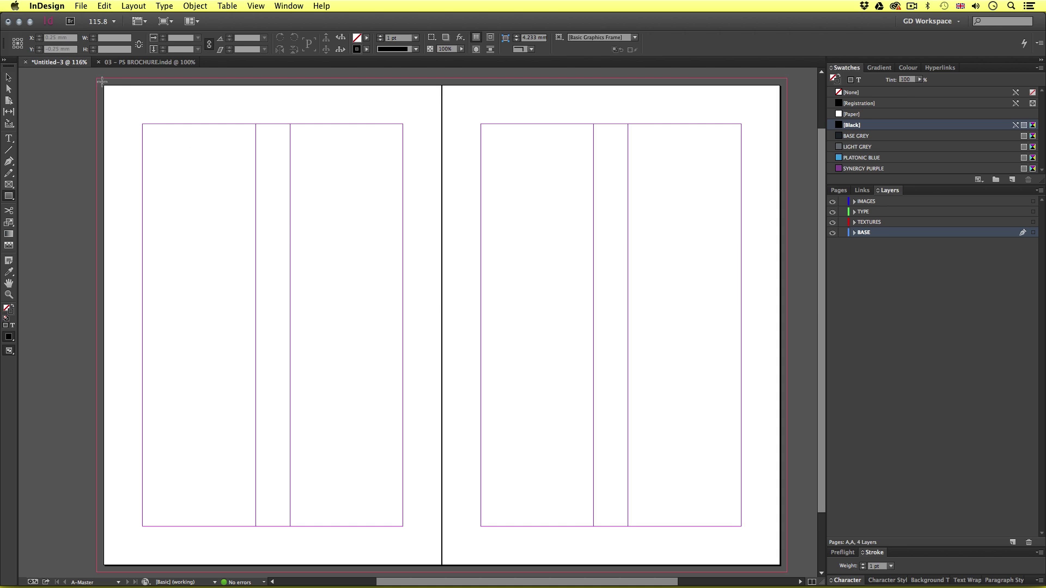
drag(97, 79, 786, 572)
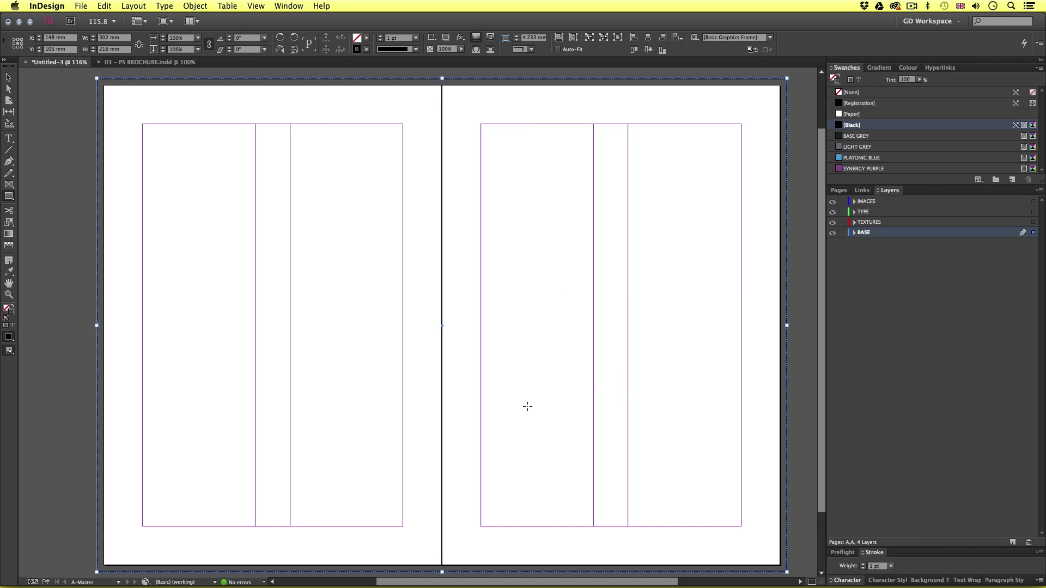
click(12, 307)
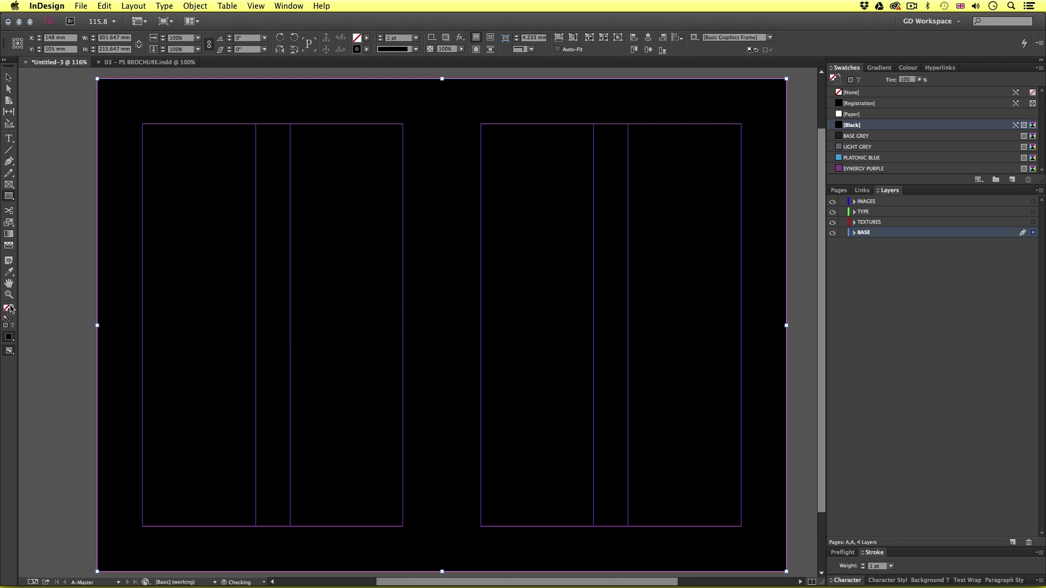
click(861, 138)
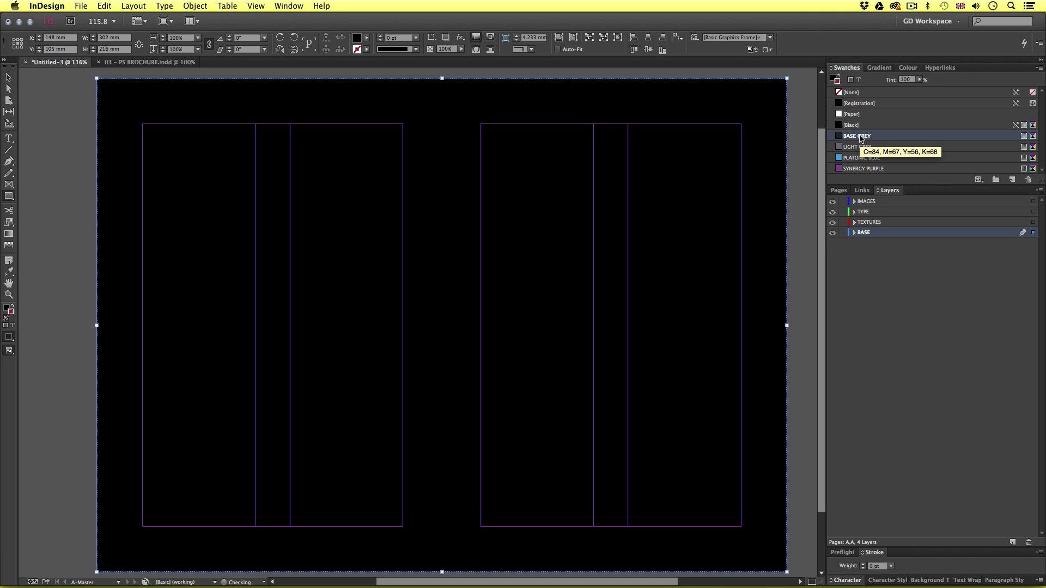
click(12, 308)
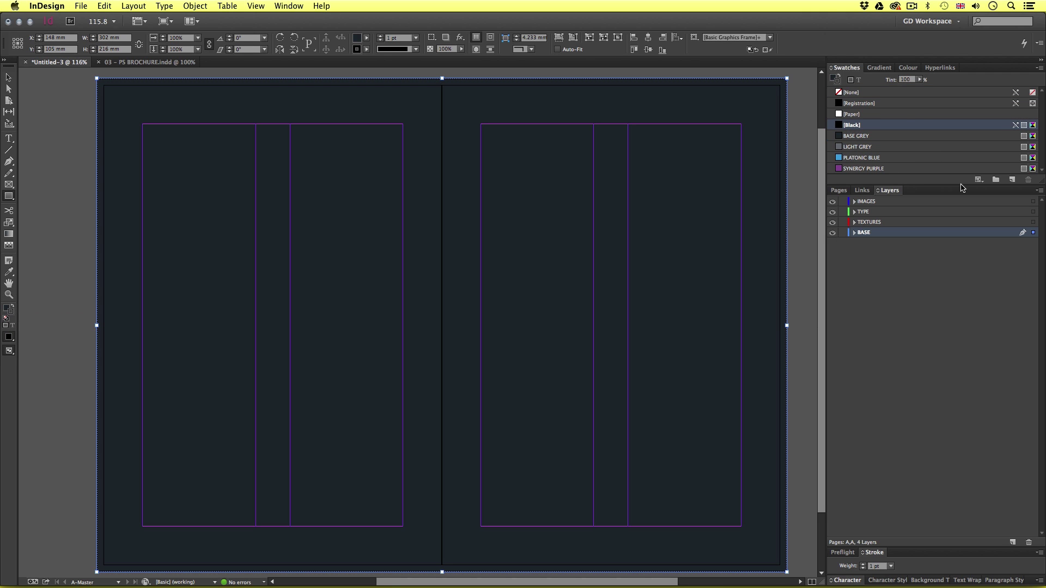
click(852, 92)
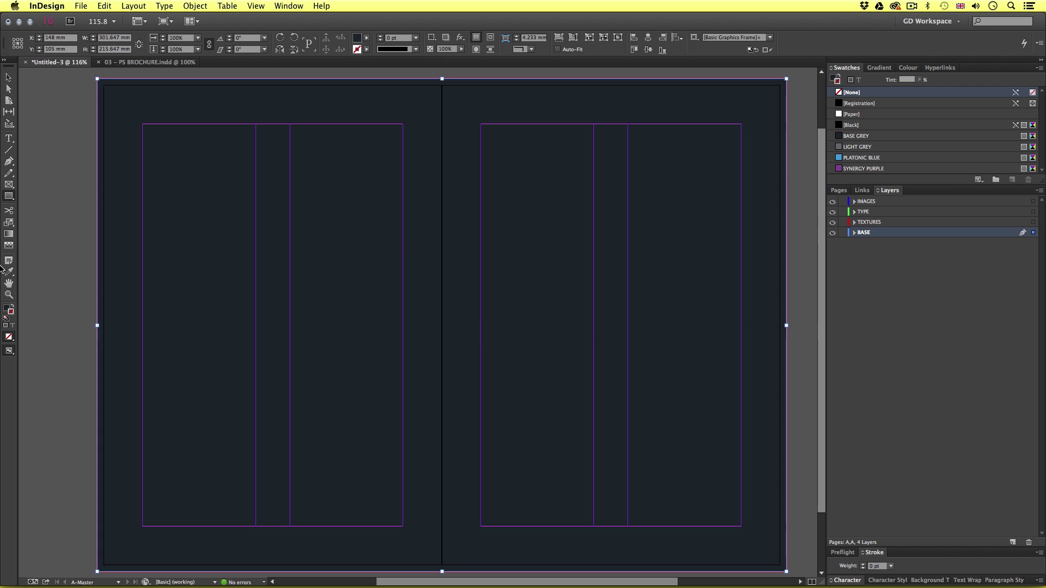
click(8, 308)
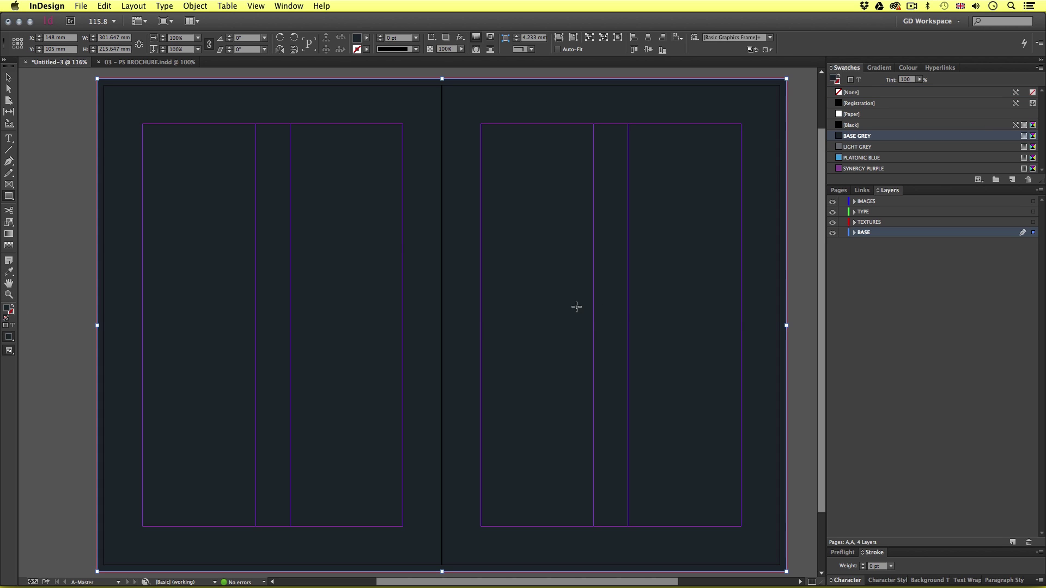
key(v)
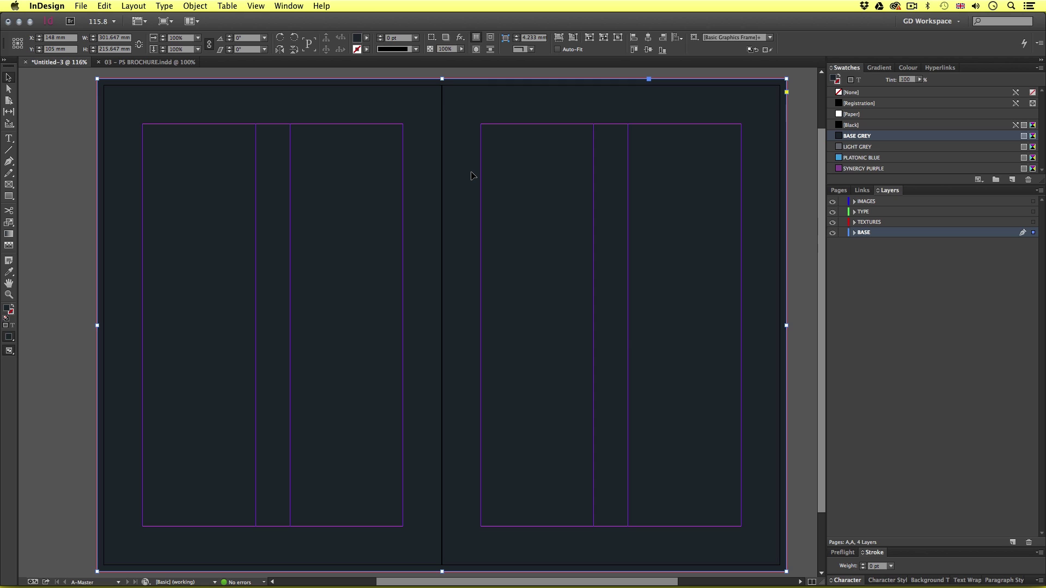
Step: Show the rulers and place a horizontal guide at Y 105 mm
key(super+r)
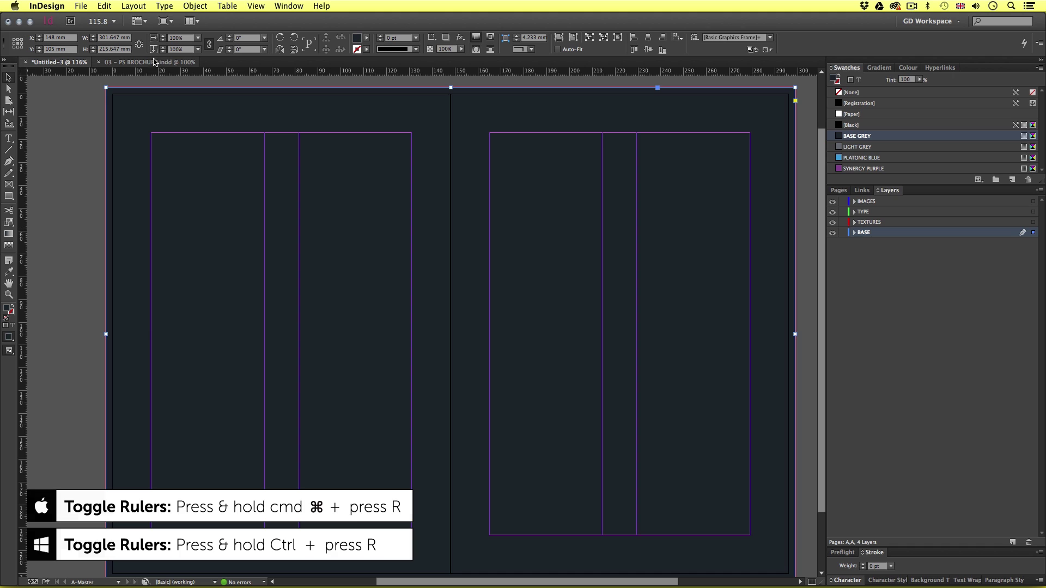
drag(152, 73, 218, 318)
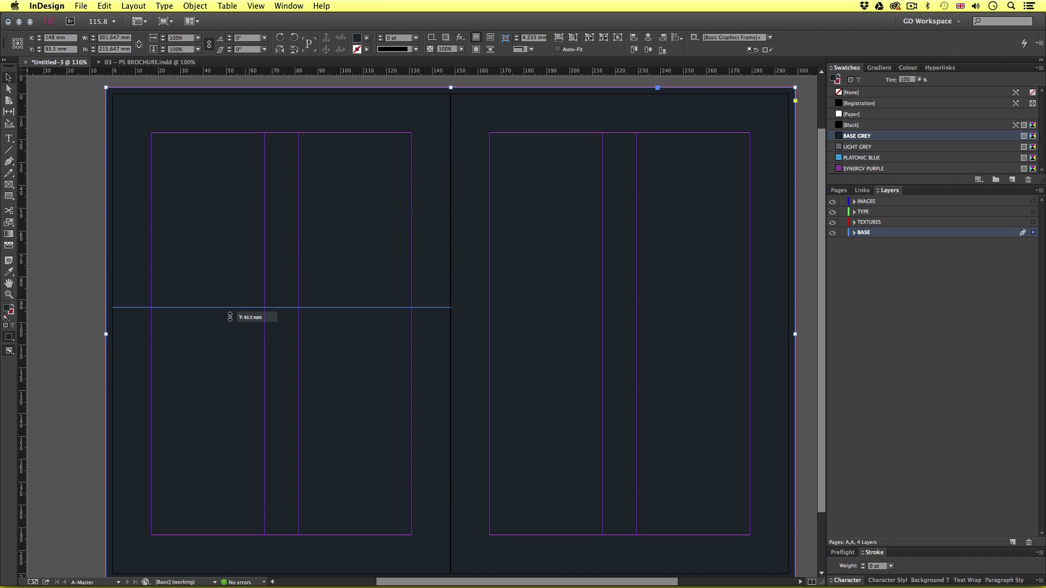
drag(218, 317, 71, 335)
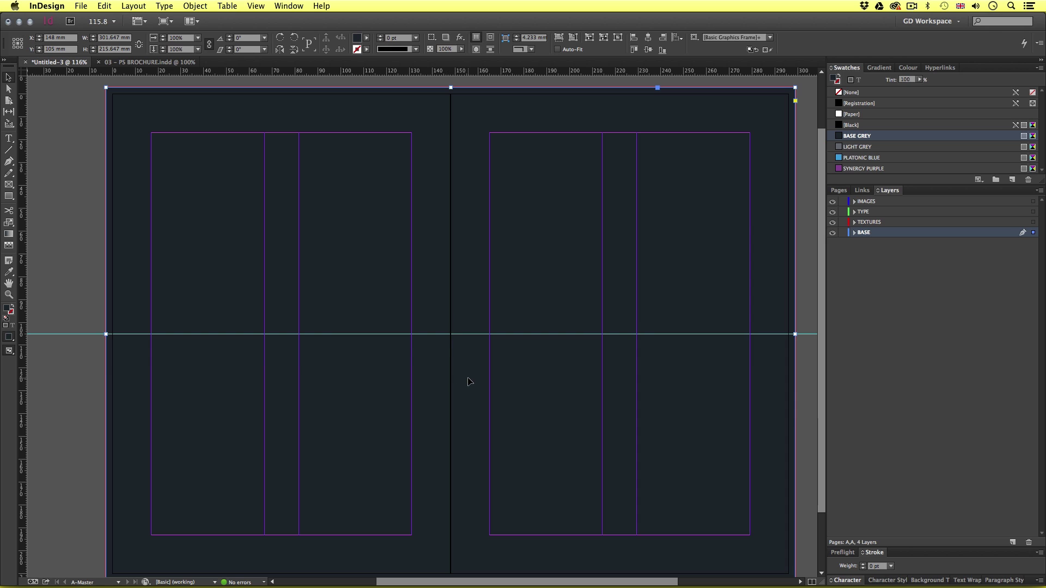
Step: Add vertical guides at about X 74 mm and X 221.75 mm
drag(490, 387, 483, 381)
mouse_move(23, 255)
mouse_down()
mouse_move(488, 261)
mouse_move(560, 187)
mouse_move(578, 137)
mouse_move(361, 77)
mouse_move(276, 77)
mouse_up()
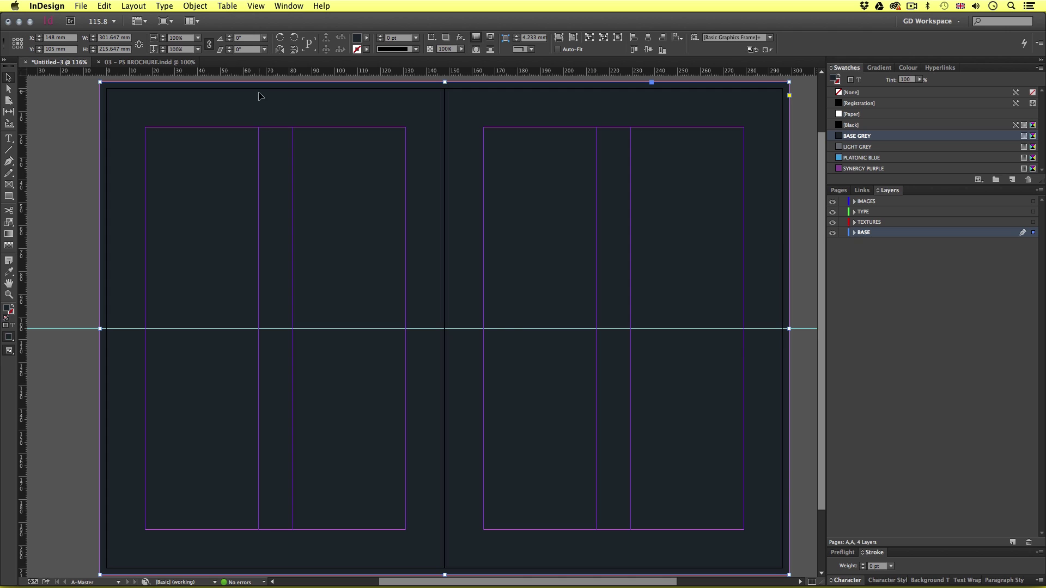
scroll(325, 195, up, 2)
drag(23, 190, 275, 95)
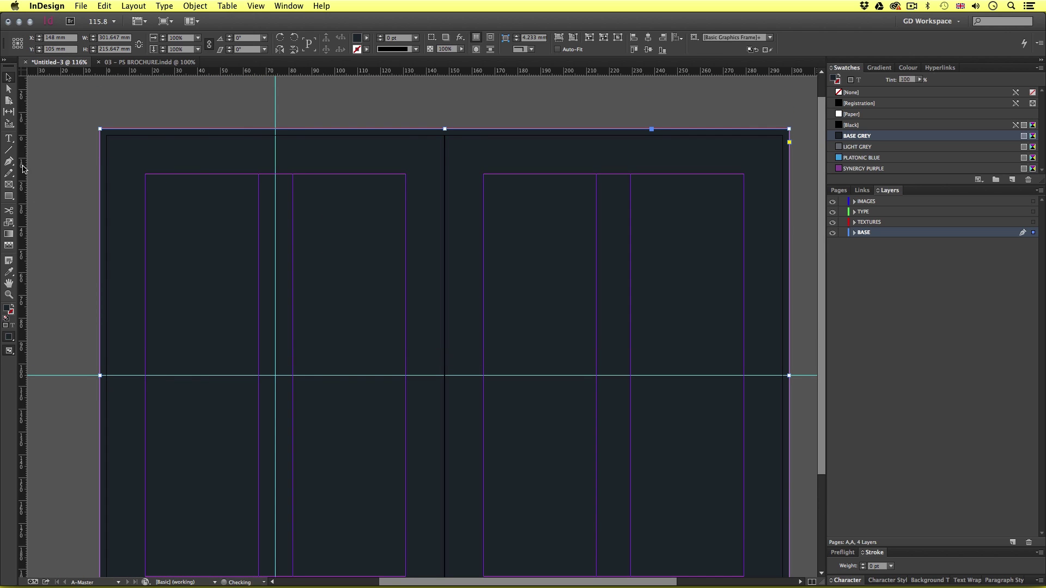
drag(23, 168, 613, 92)
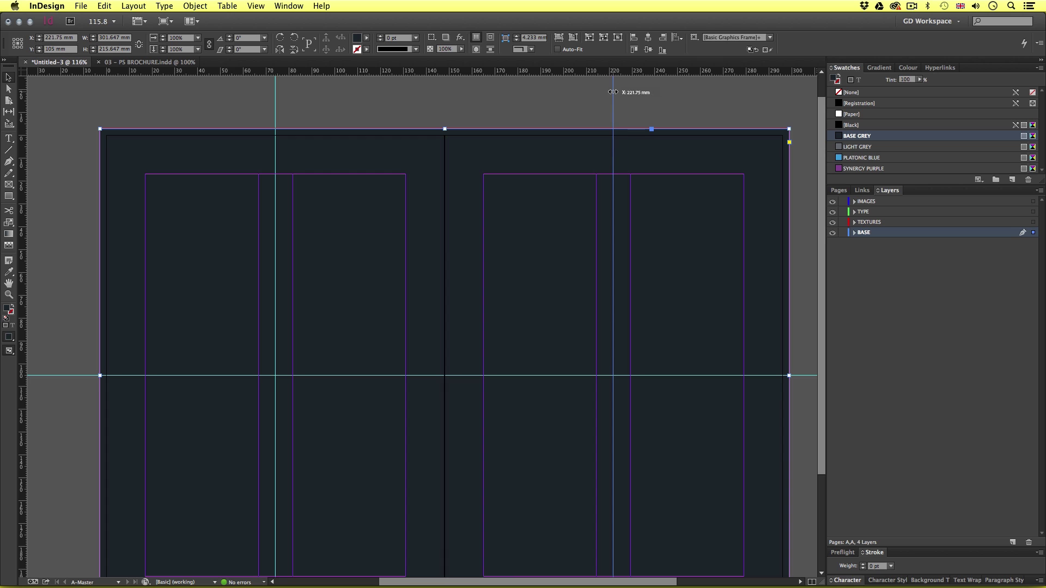
drag(527, 380, 517, 336)
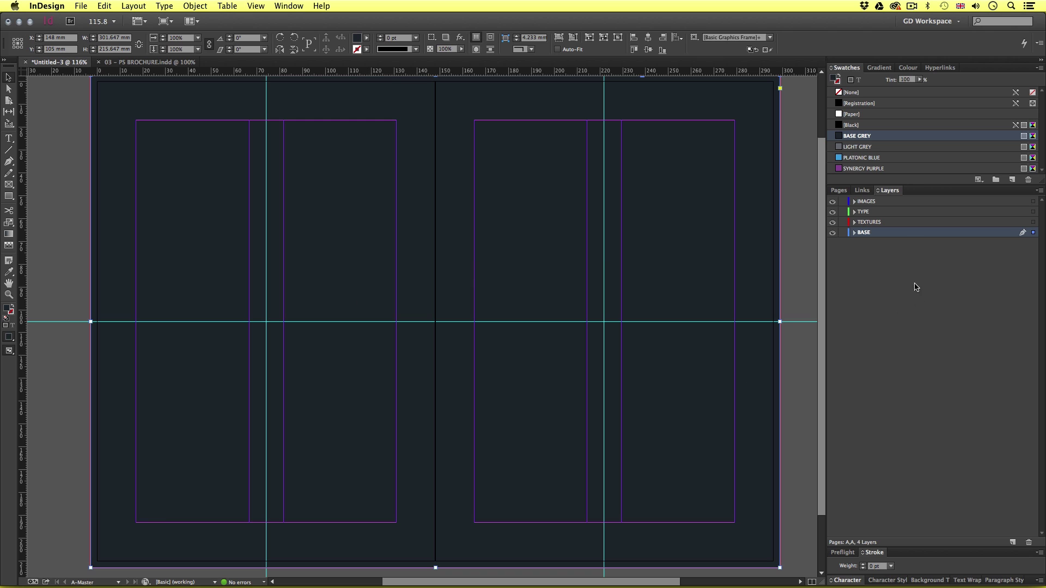
Step: Go to document page 1 from the Pages panel and zoom out to see all spreads
click(839, 191)
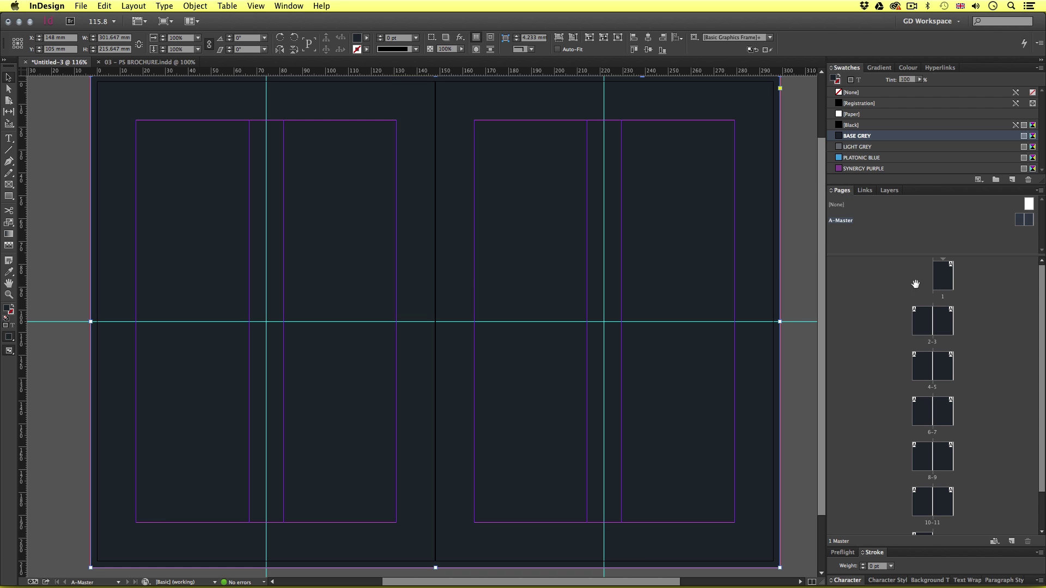
double_click(944, 271)
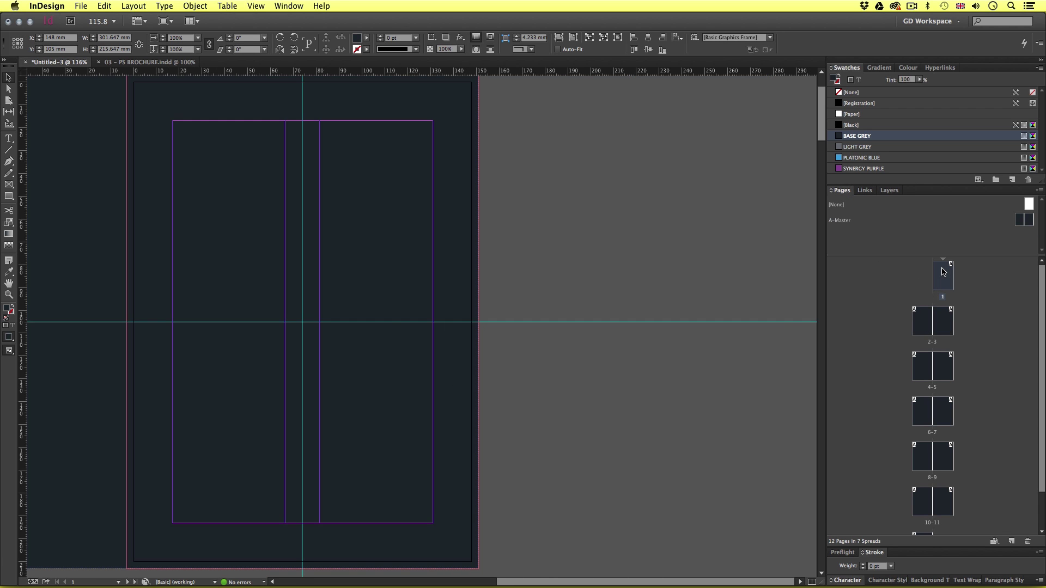
drag(288, 299, 519, 298)
key(super+minus)
key(super+minus)
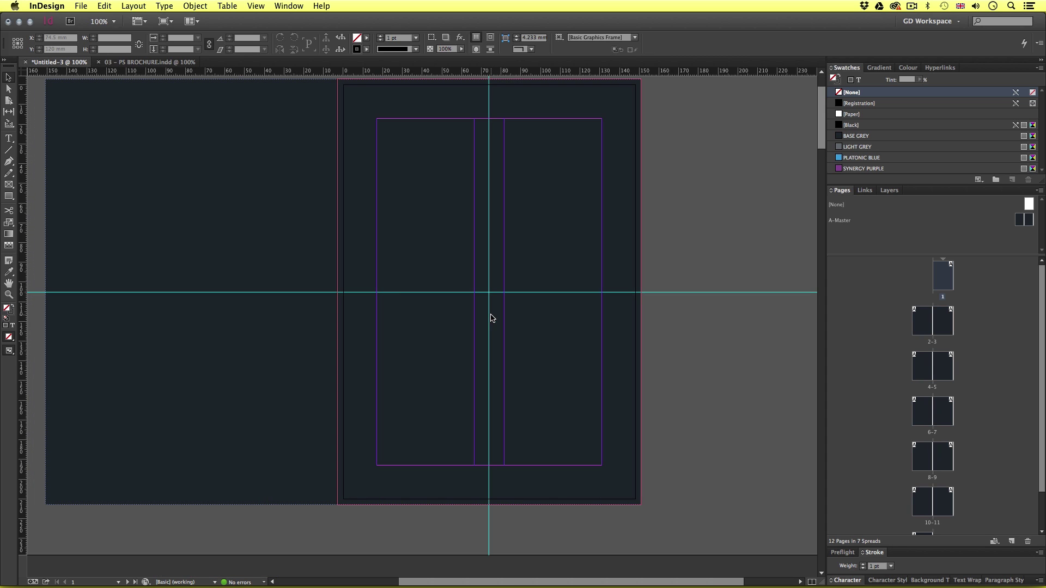
key(super+minus)
key(super+minus)
key(super+minus)
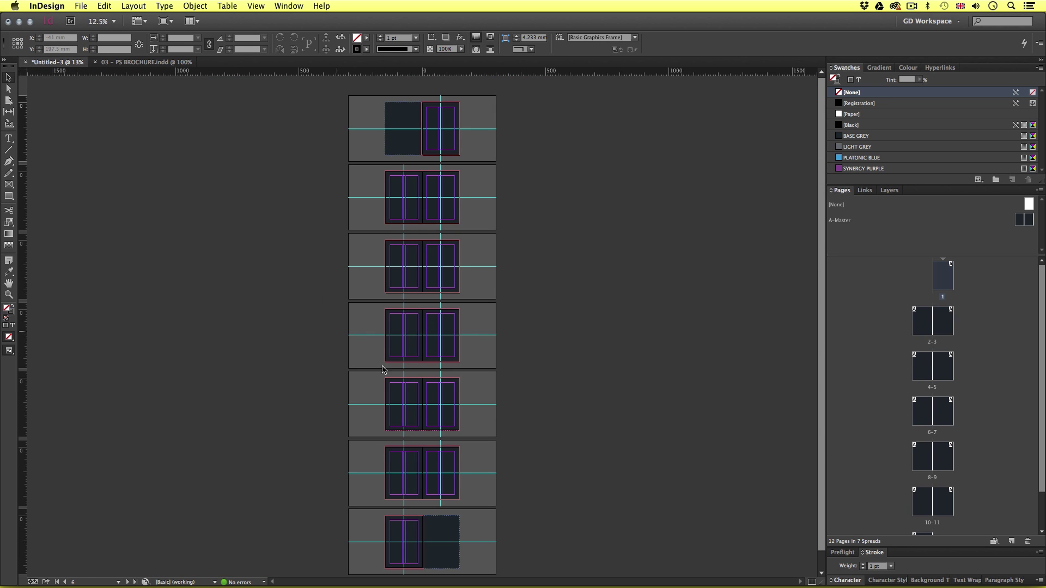
Step: Scroll through the stacked spreads to confirm every page carries the master guides
key(super+equal)
key(super+equal)
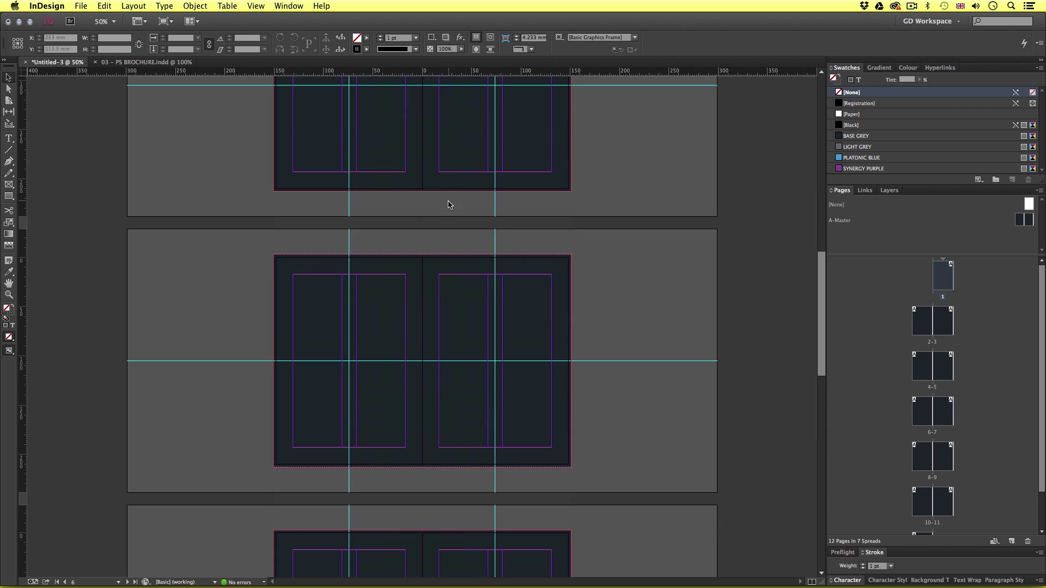
scroll(452, 240, up, 1)
scroll(458, 272, up, 10)
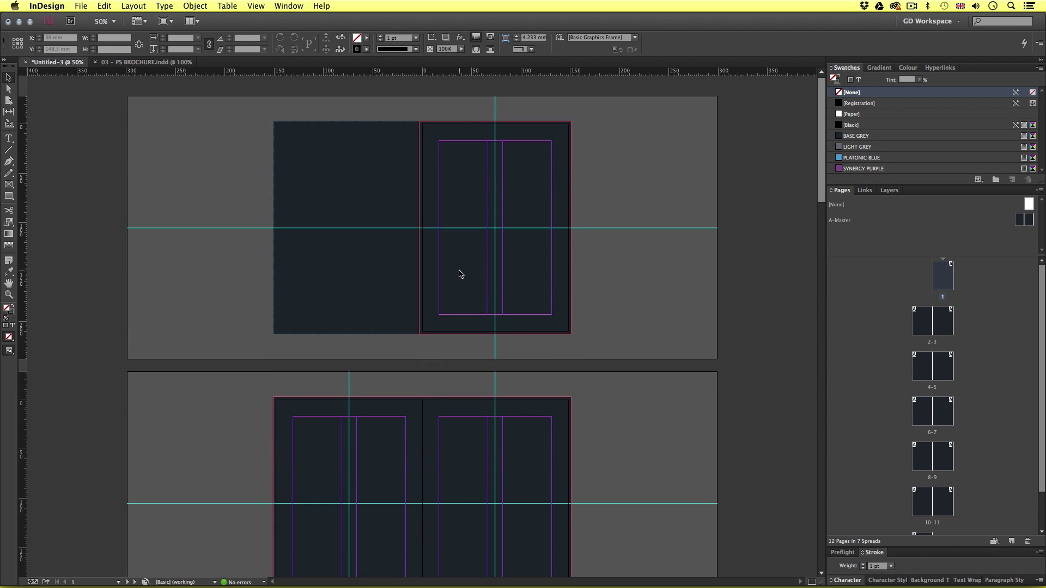
scroll(459, 274, down, 4)
scroll(459, 274, down, 3)
scroll(459, 274, up, 2)
scroll(461, 277, up, 3)
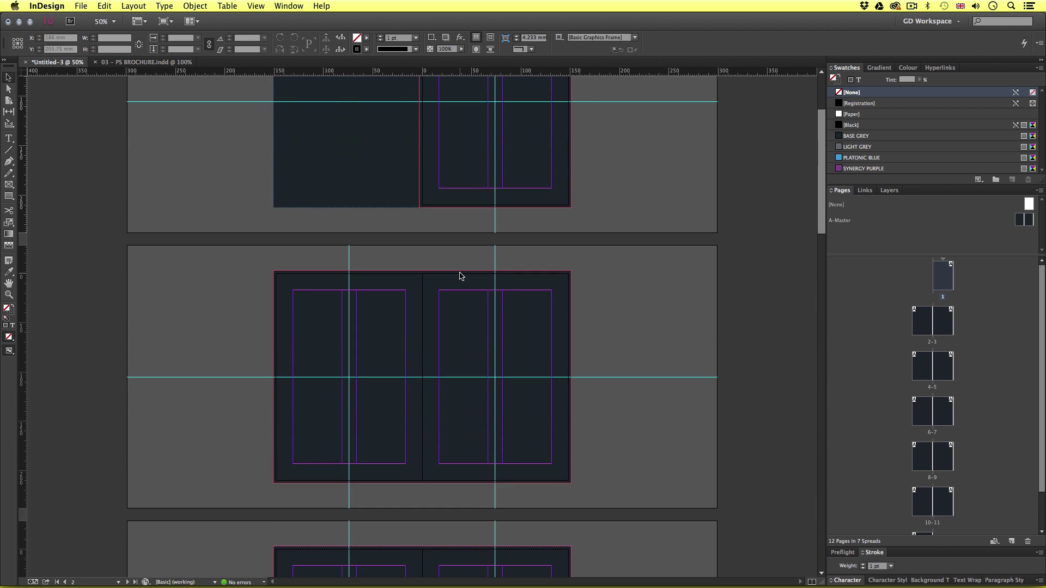
scroll(461, 276, up, 3)
Step: Zoom spread 1 to 100% and scroll down through the pages
key(z)
click(448, 231)
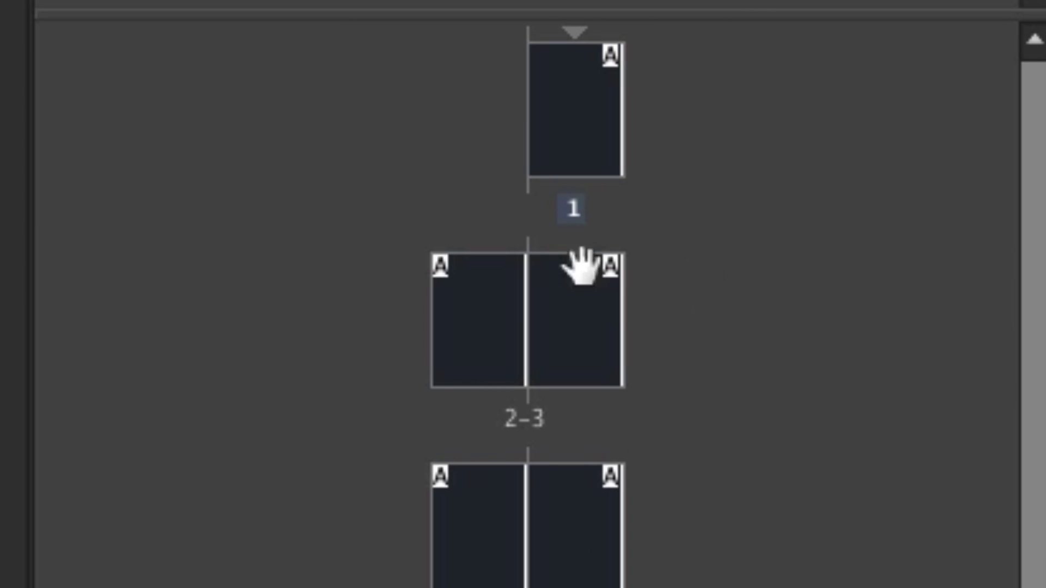
scroll(527, 294, down, 1)
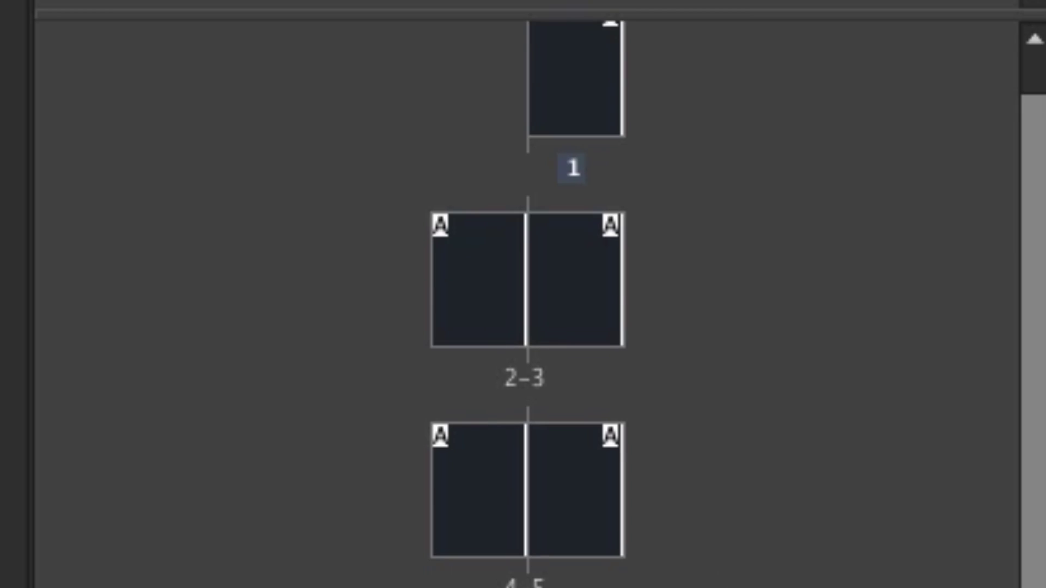
scroll(527, 294, down, 5)
scroll(572, 34, down, 5)
scroll(572, 35, down, 5)
scroll(527, 294, down, 3)
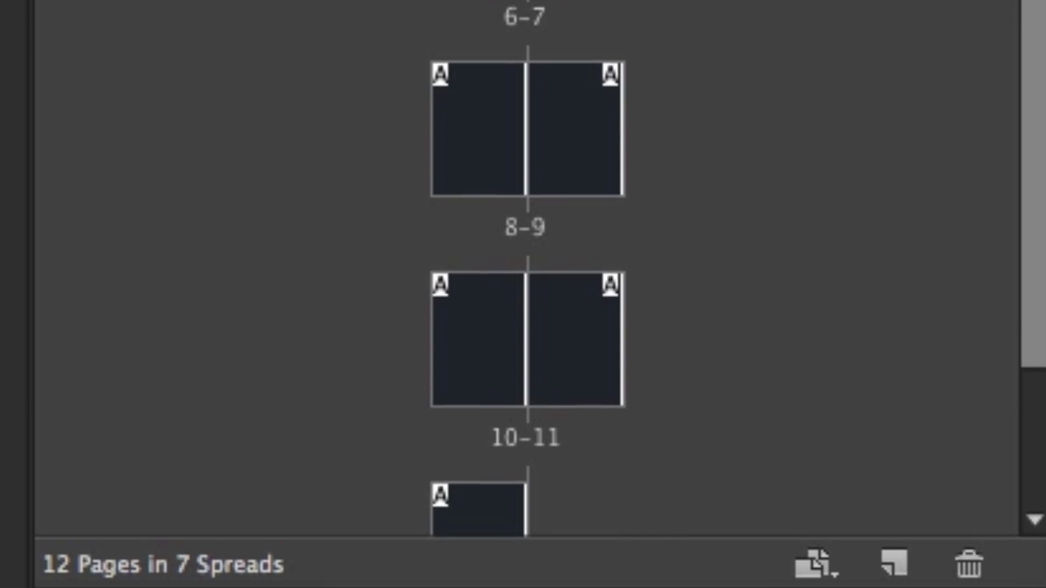
scroll(528, 295, up, 1)
scroll(528, 294, down, 2)
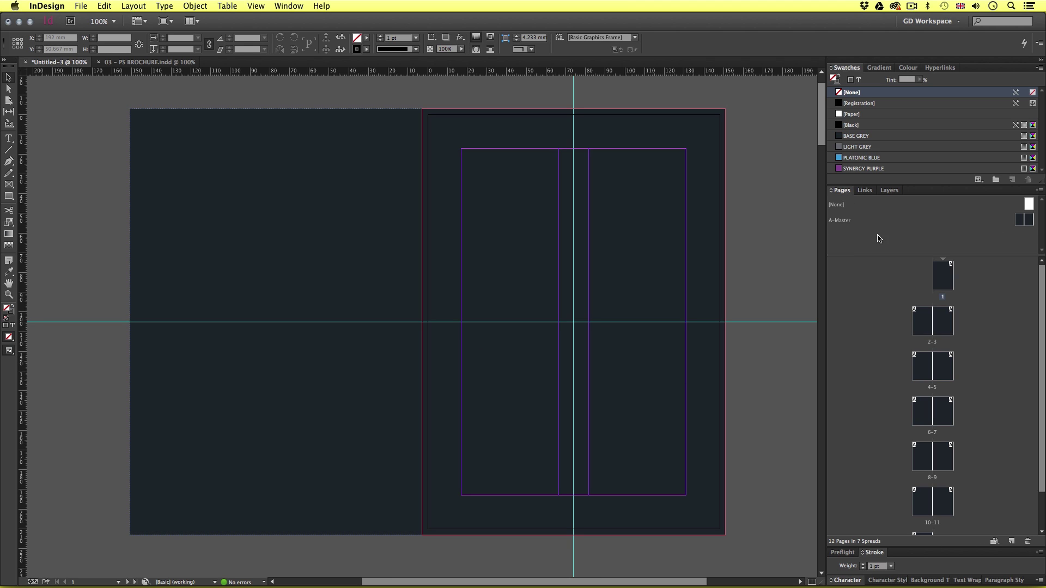
Step: Open the A-Master spread for editing and make the TYPE layer active
click(1022, 223)
double_click(1022, 221)
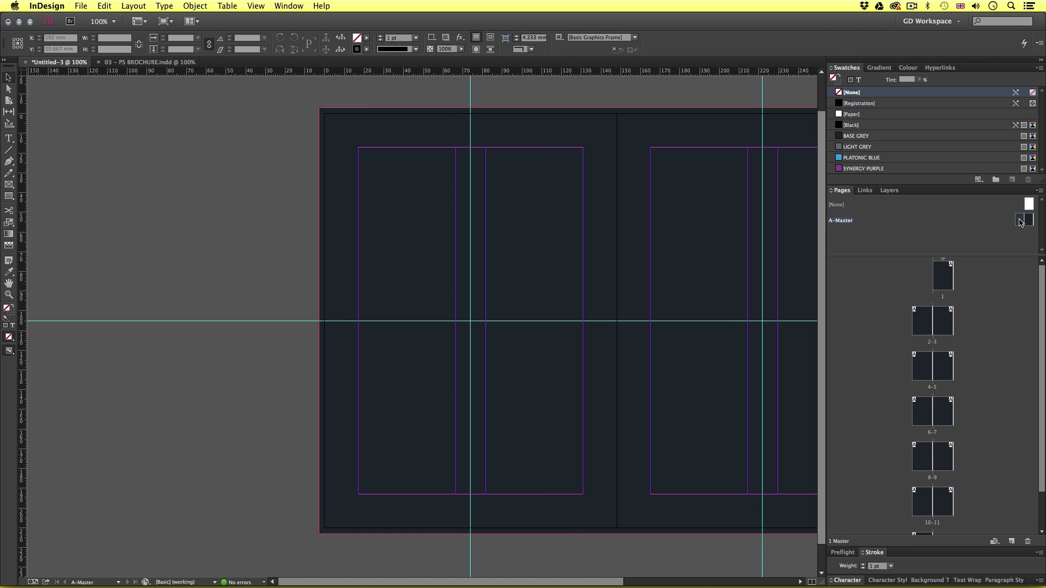
drag(572, 369, 434, 375)
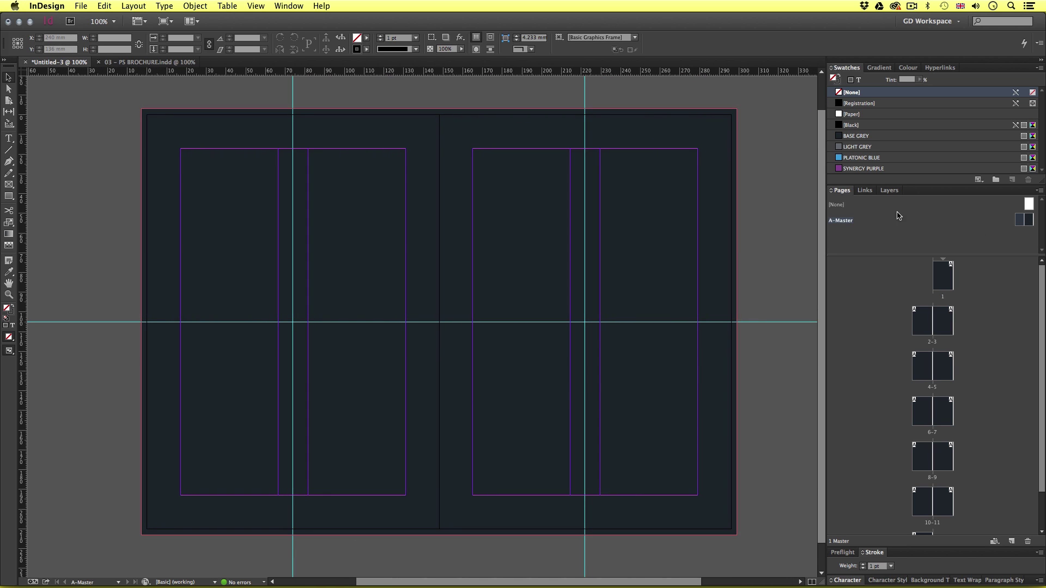
click(889, 190)
click(869, 212)
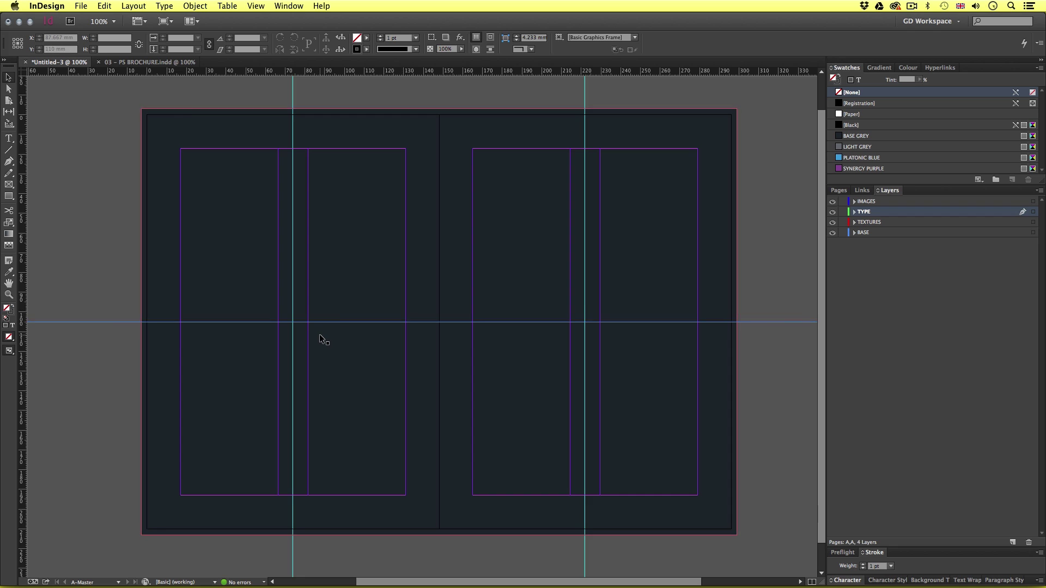
scroll(321, 339, up, 1)
Step: Draw a small text frame low on the left master page
click(8, 139)
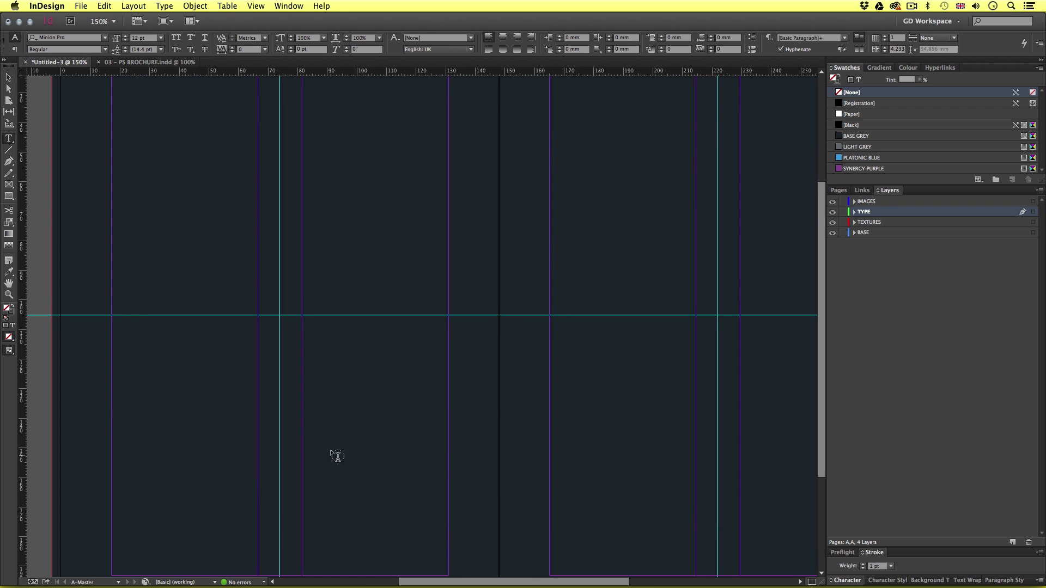
mouse_move(333, 383)
mouse_down()
mouse_move(369, 418)
mouse_move(385, 410)
mouse_up()
click(164, 6)
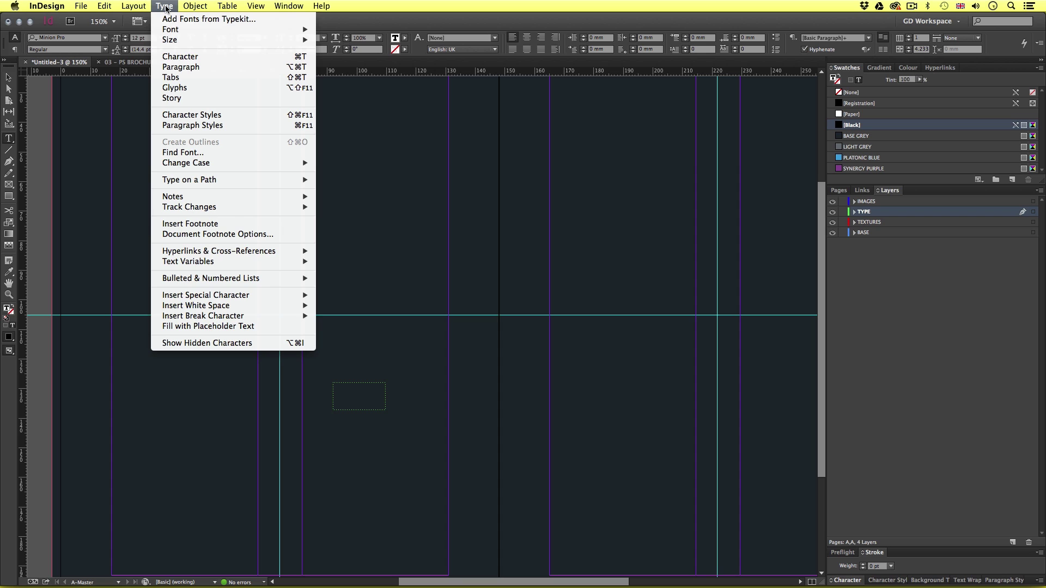
mouse_move(206, 295)
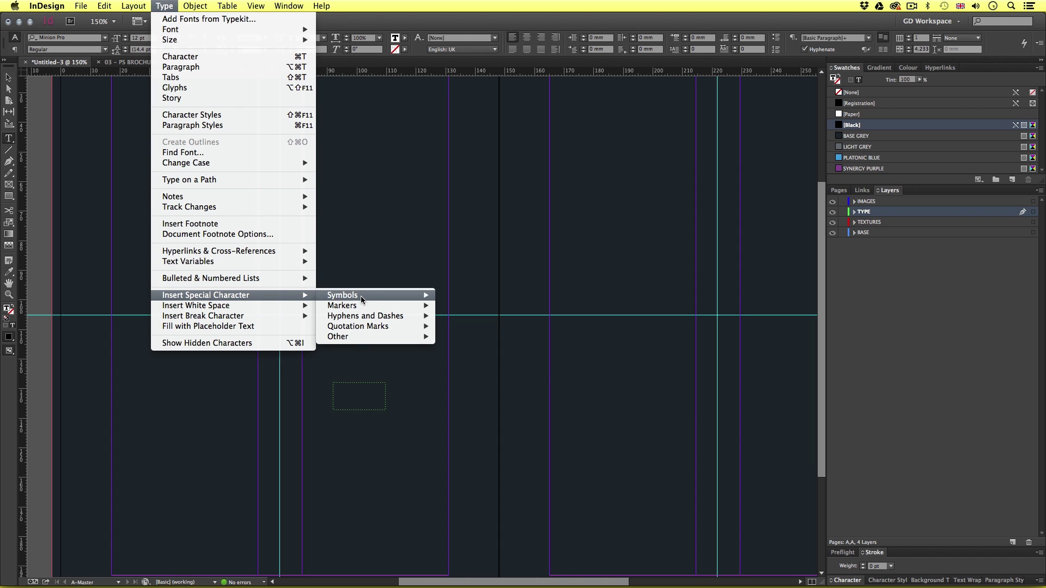
mouse_move(342, 305)
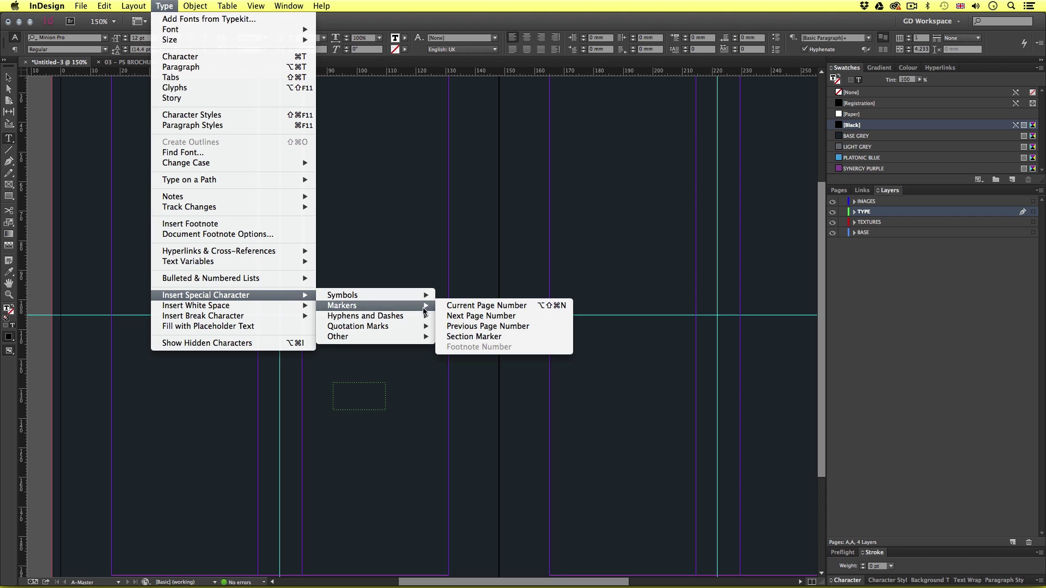
Step: Insert a Current Page Number marker and colour it SYNERGY PURPLE
click(486, 306)
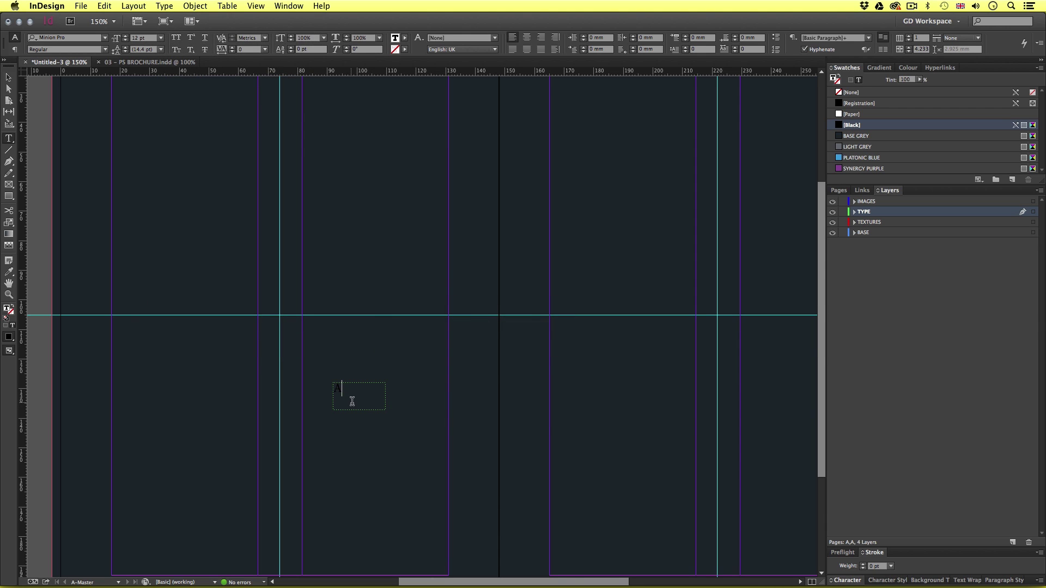
key(super+equal)
key(super+equal)
key(super+equal)
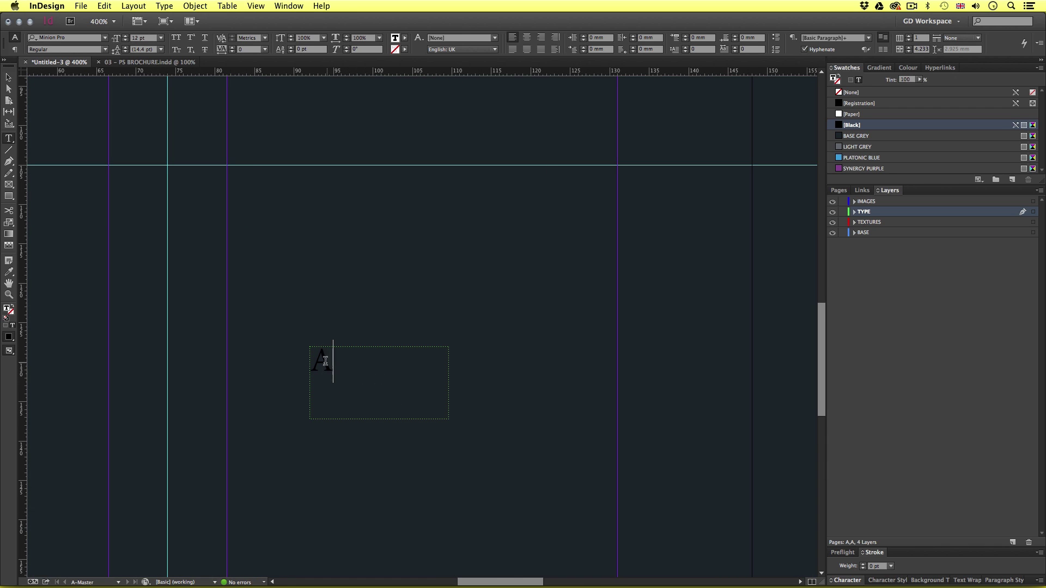
drag(332, 361, 313, 361)
click(870, 170)
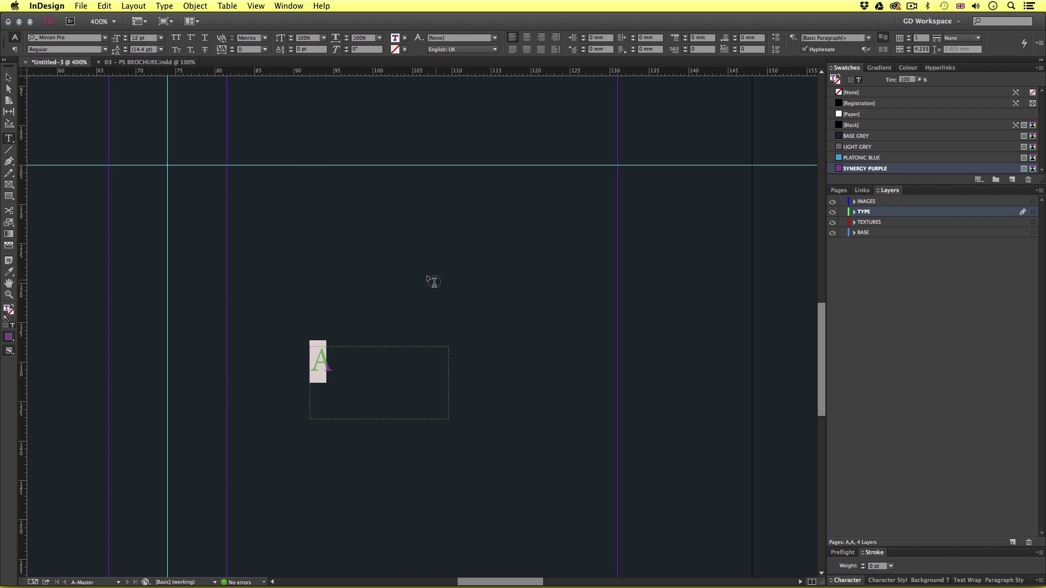
Step: Set the page-number marker to Open Sans Bold at 9 pt
click(78, 40)
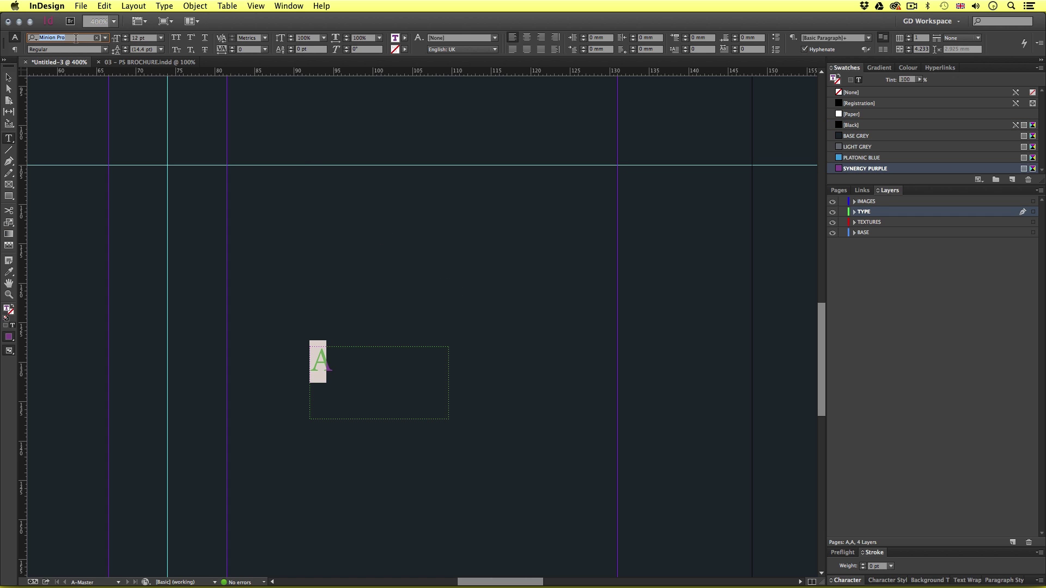
text(open)
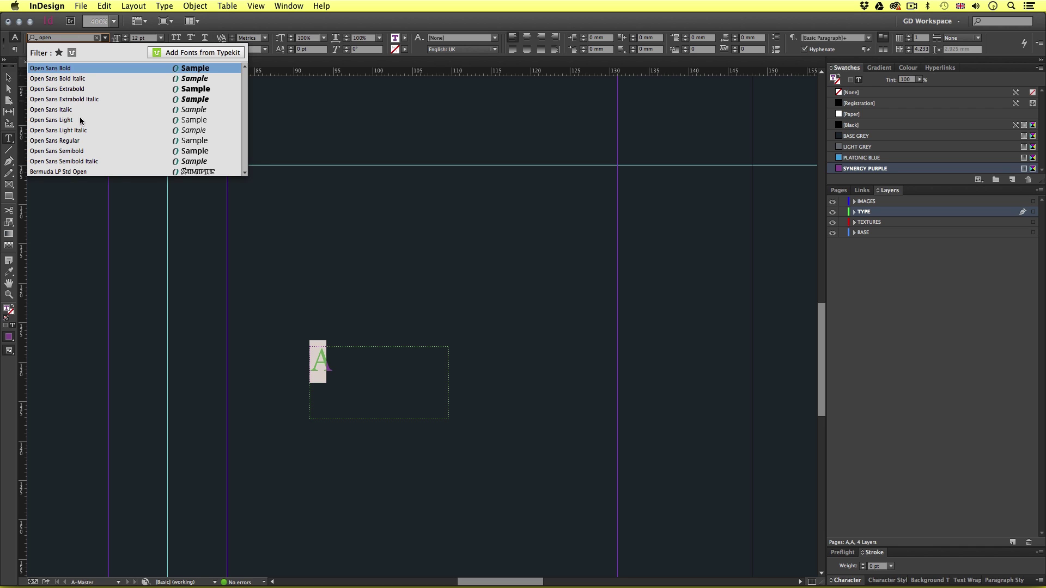
key(Return)
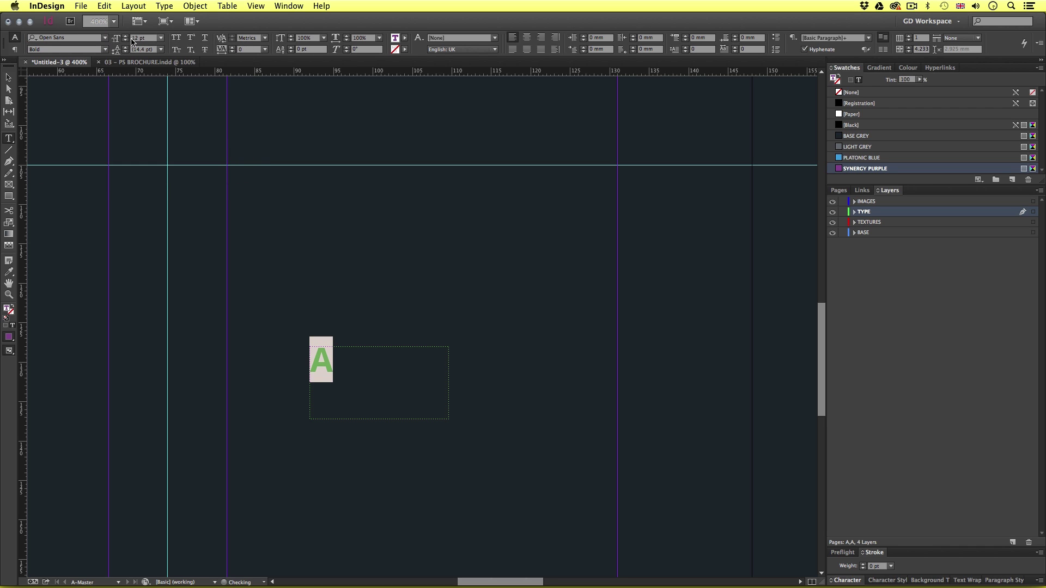
double_click(132, 38)
text(9)
key(Return)
Step: Move the page-number frame to the left page's bottom corner and shrink it around the A
click(8, 79)
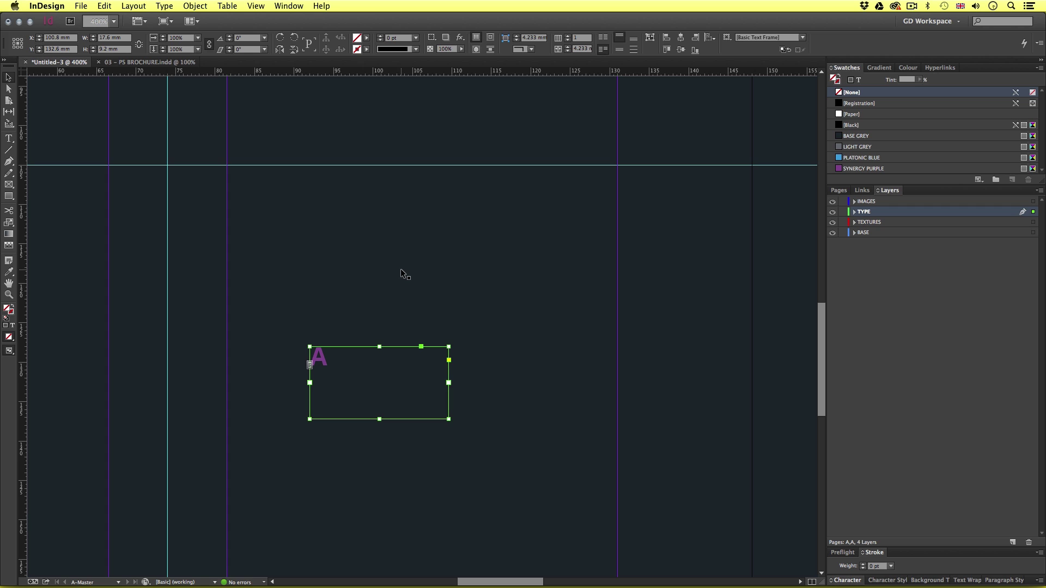
key(ctrl+minus)
key(ctrl+minus)
key(ctrl+minus)
mouse_move(400, 322)
mouse_down()
mouse_move(257, 432)
mouse_move(158, 527)
mouse_up()
key(ctrl+equal)
key(ctrl+equal)
key(ctrl+equal)
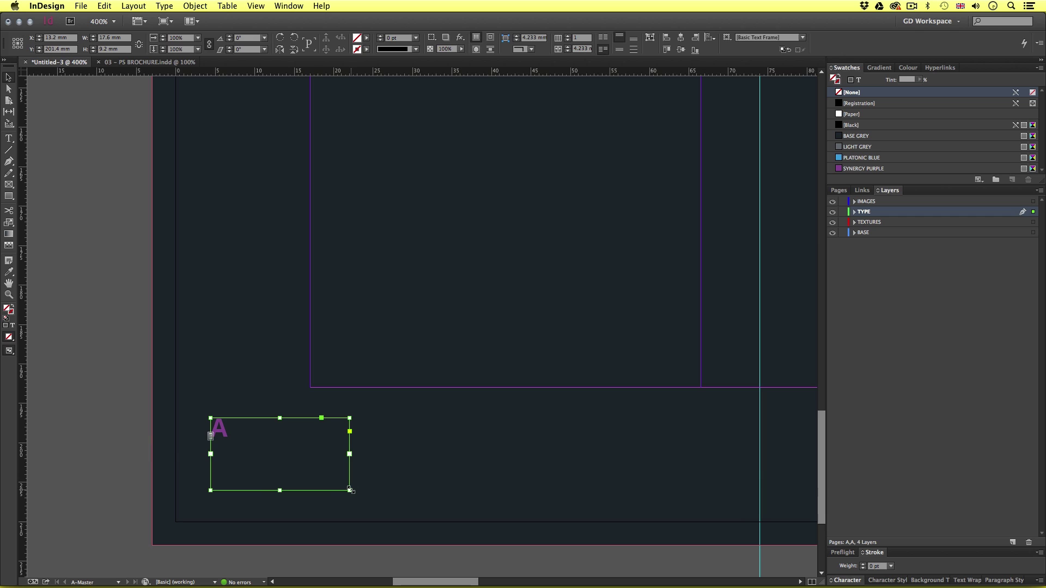
mouse_move(349, 491)
mouse_down()
mouse_move(272, 444)
mouse_move(278, 460)
mouse_up()
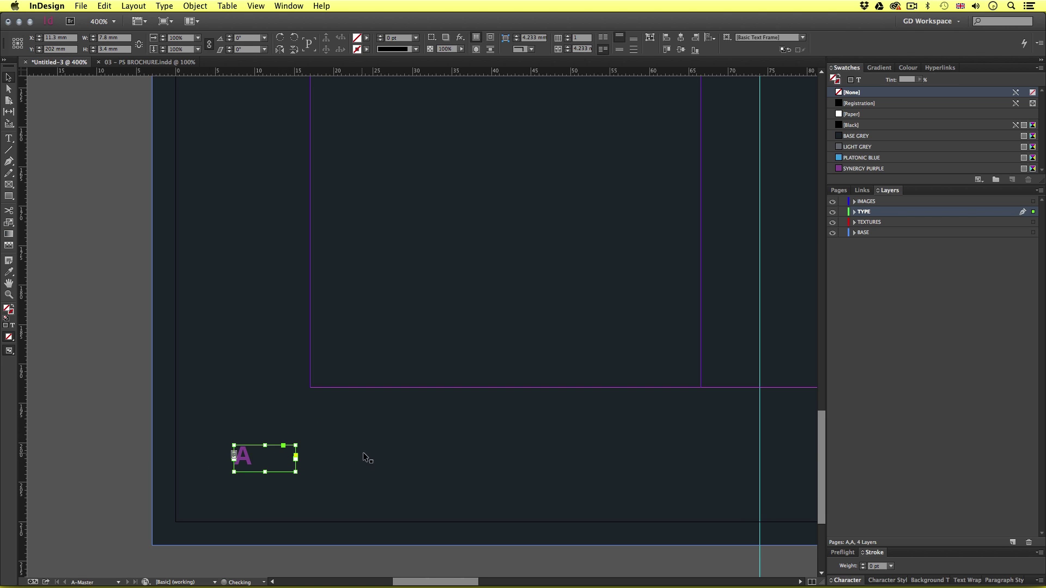
key(Left)
key(Left)
key(Left)
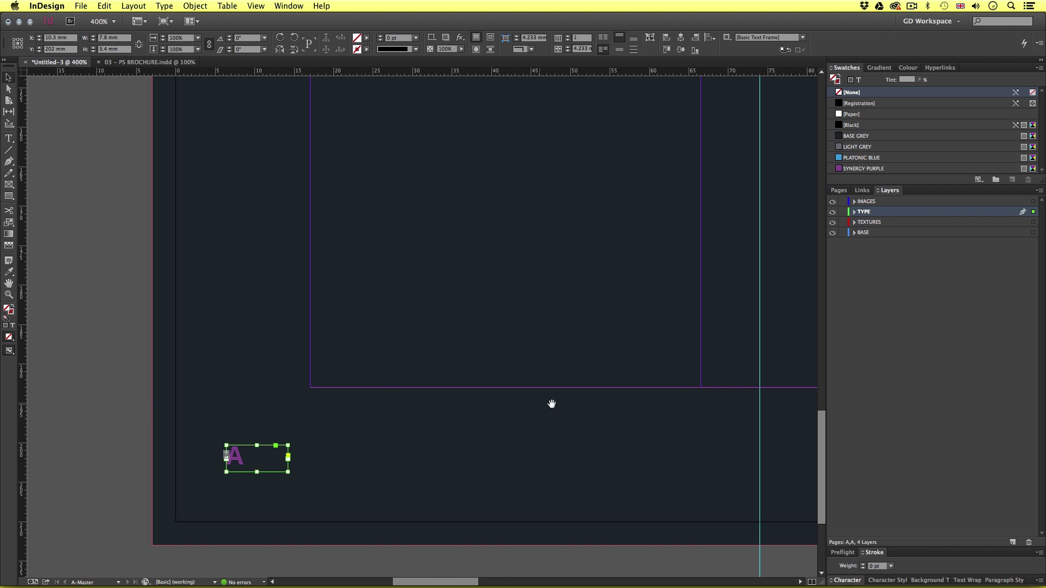
Step: Paste a copy into the right page's bottom-right corner and right-align its page number
drag(581, 401, 554, 403)
drag(647, 404, 446, 399)
drag(762, 400, 472, 399)
drag(539, 399, 530, 393)
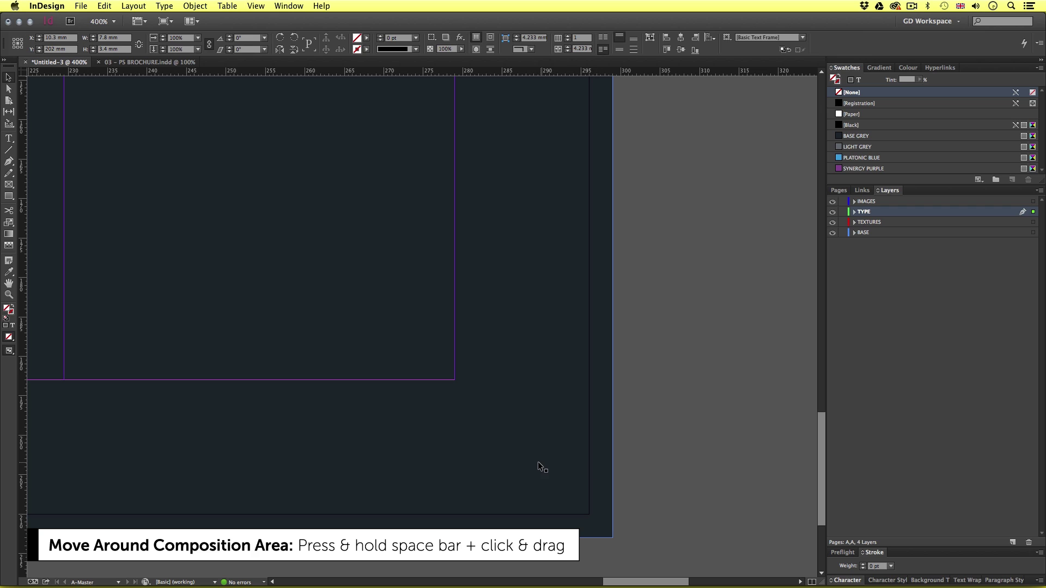
key(ctrl+v)
drag(404, 331, 494, 468)
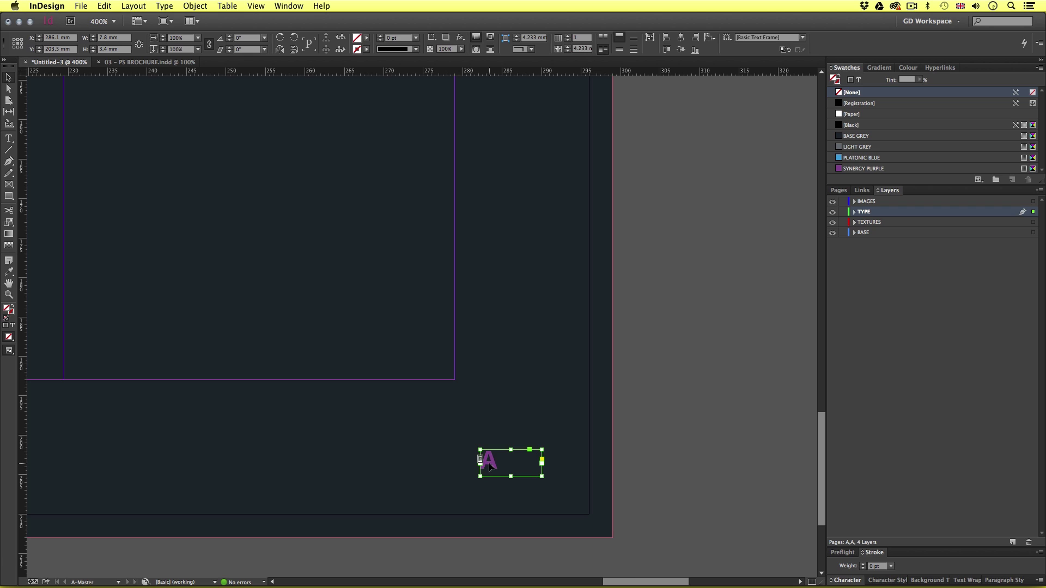
double_click(490, 466)
key(ctrl+a)
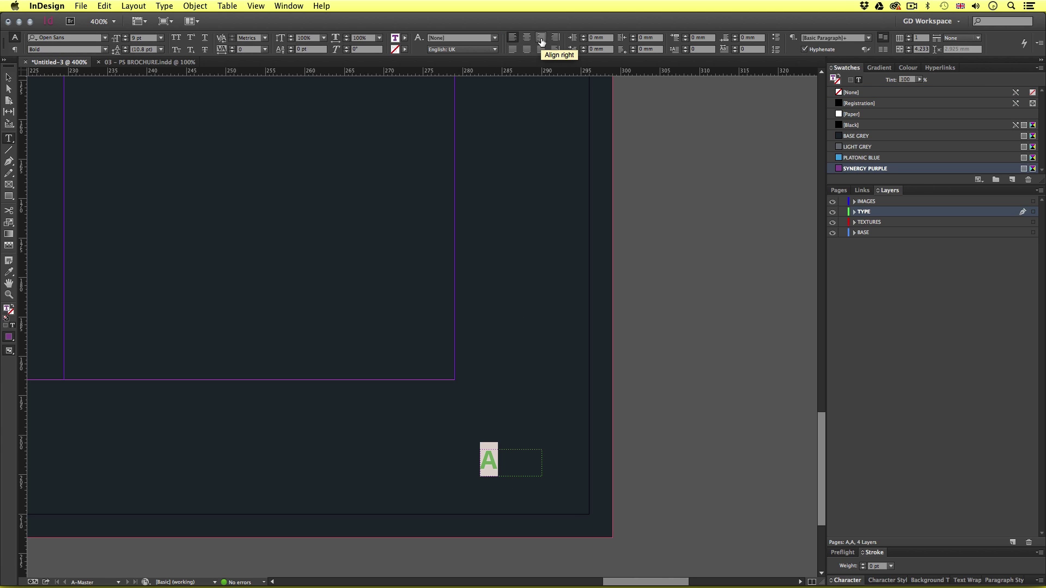
click(541, 38)
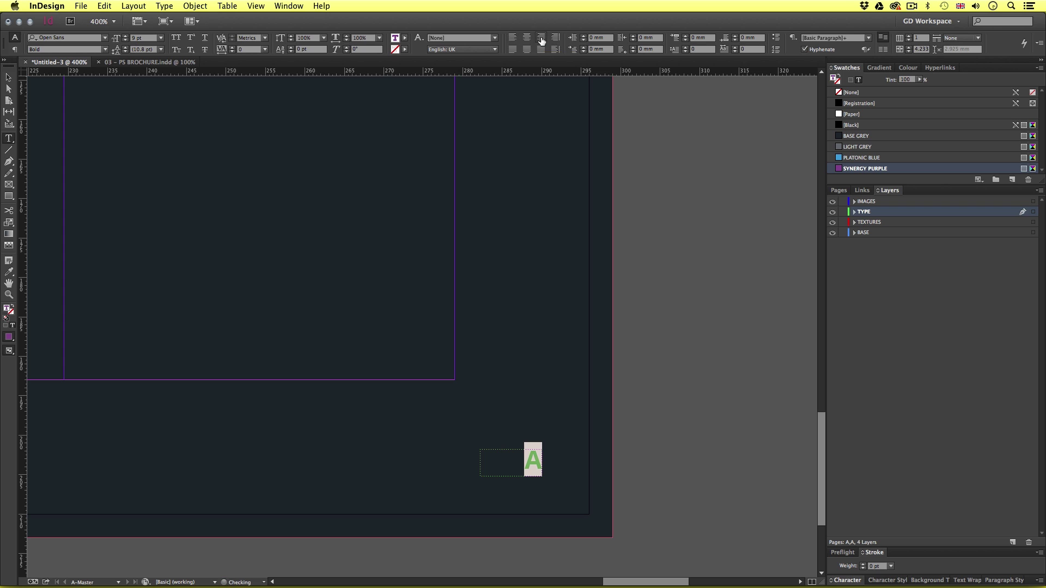
click(10, 78)
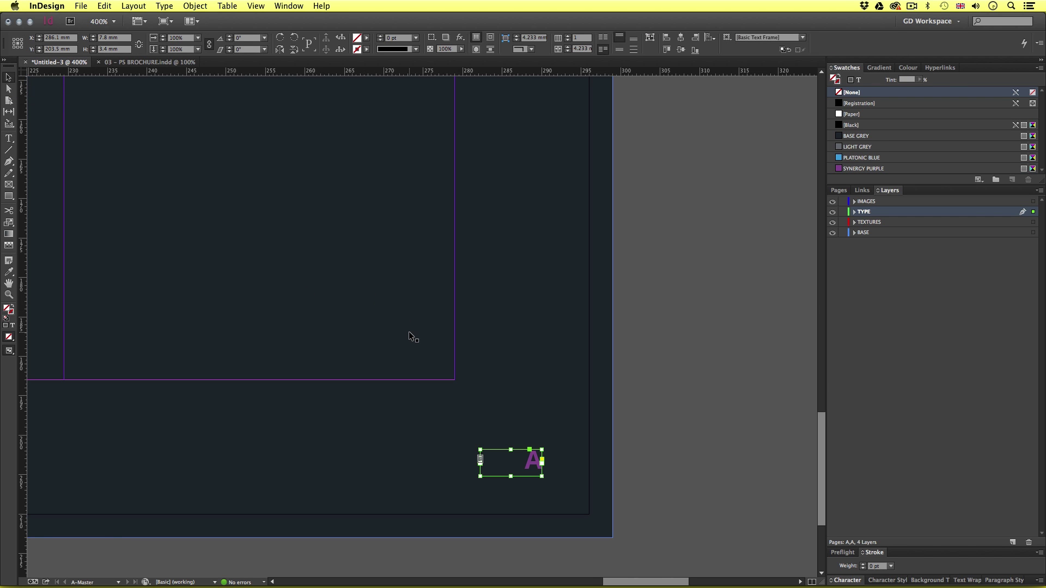
Step: Align the vertical centres of both bottom-corner page-number frames, then deselect and check them
scroll(410, 335, down, 5)
scroll(408, 338, up, 2)
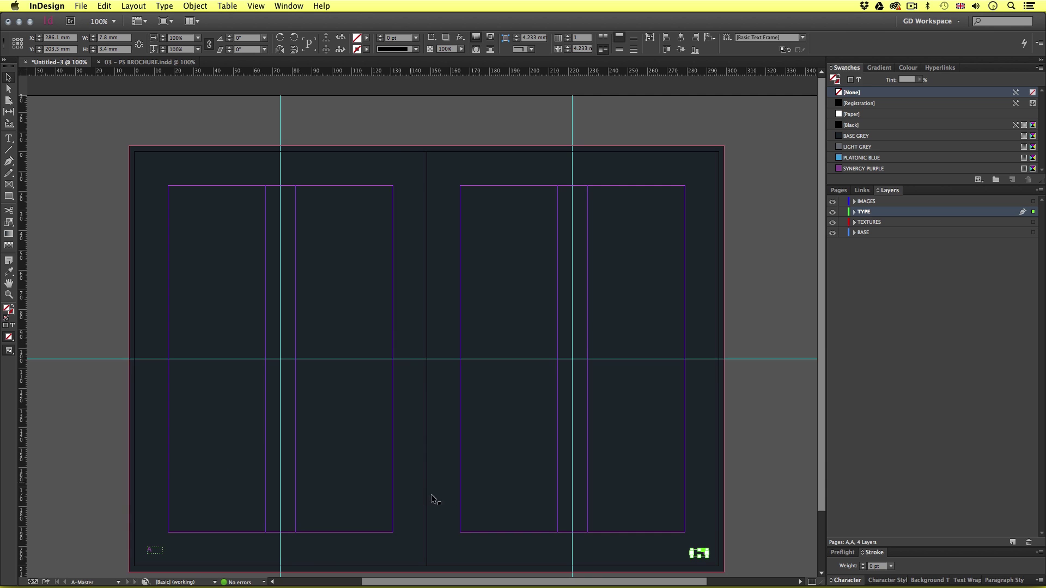
scroll(448, 447, down, 3)
click(156, 488)
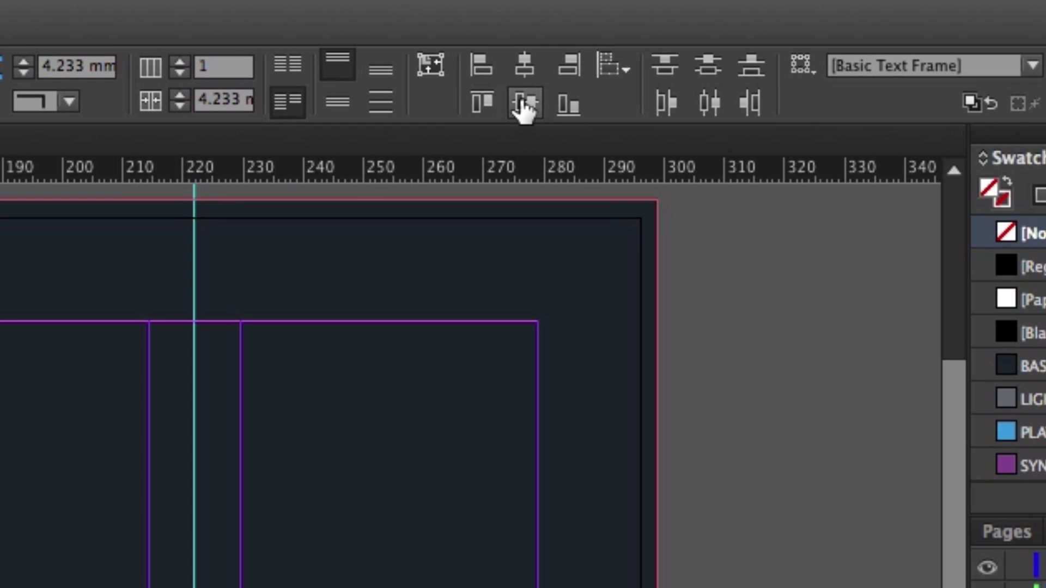
click(525, 103)
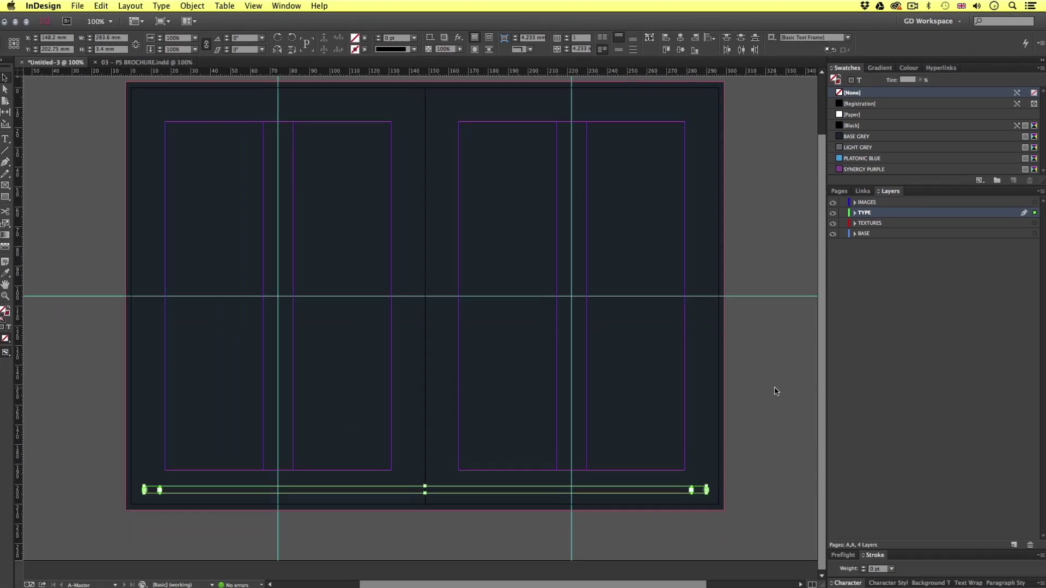
click(775, 391)
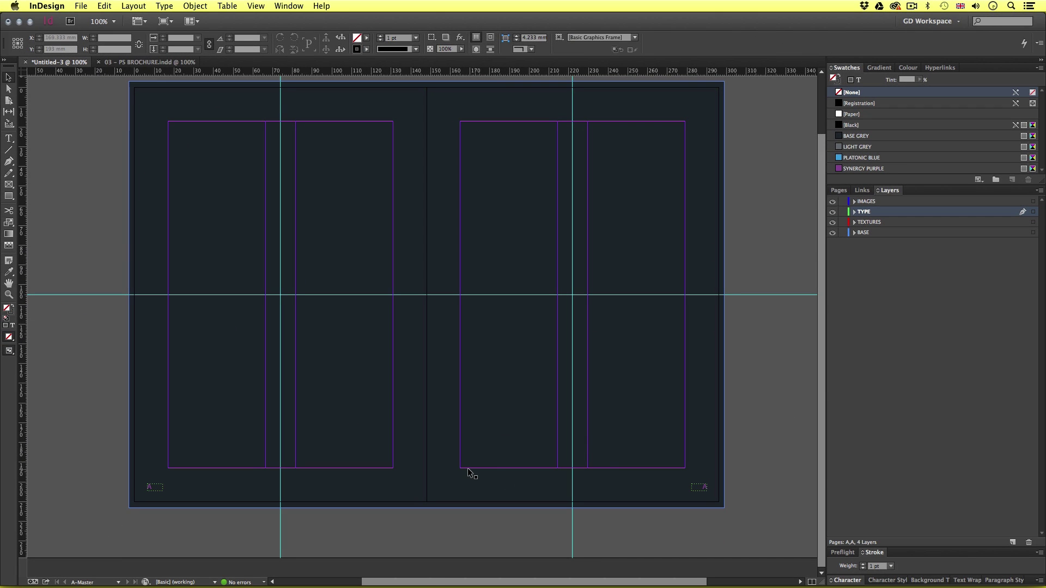
scroll(466, 474, up, 1)
mouse_move(698, 473)
mouse_down()
mouse_move(613, 461)
mouse_move(703, 481)
mouse_up()
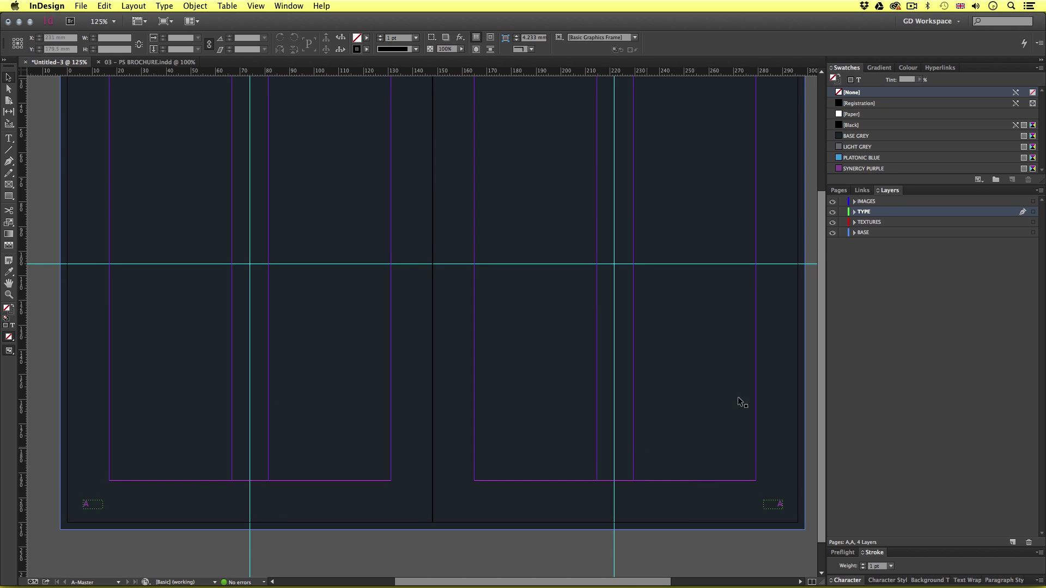
Step: Open the 2-3 spread and zoom in on its corners to check the page numbers
click(839, 191)
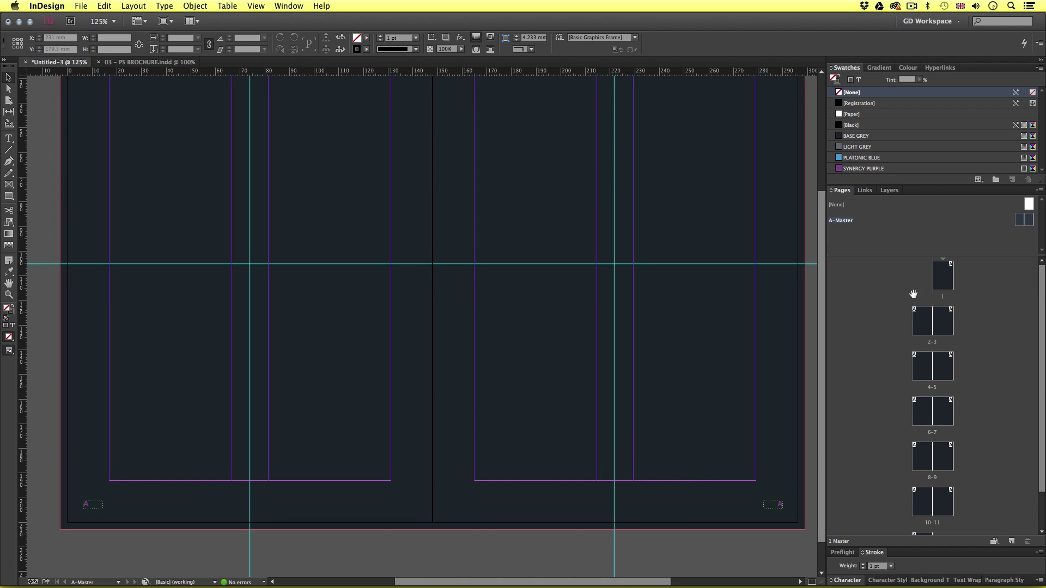
double_click(946, 323)
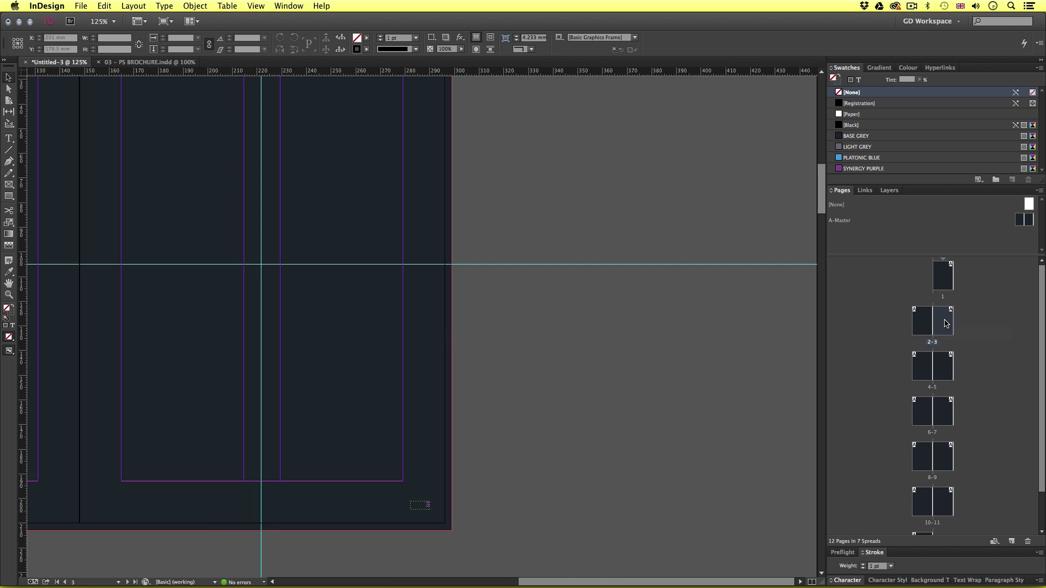
key(super+1)
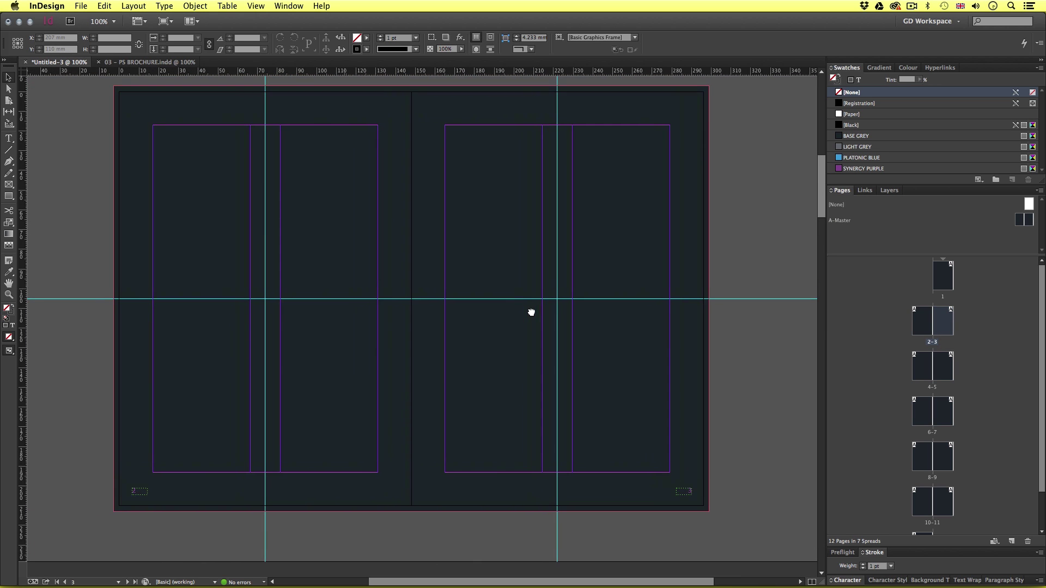
drag(390, 309, 558, 316)
mouse_move(688, 475)
mouse_down()
mouse_move(536, 377)
mouse_move(528, 450)
mouse_up()
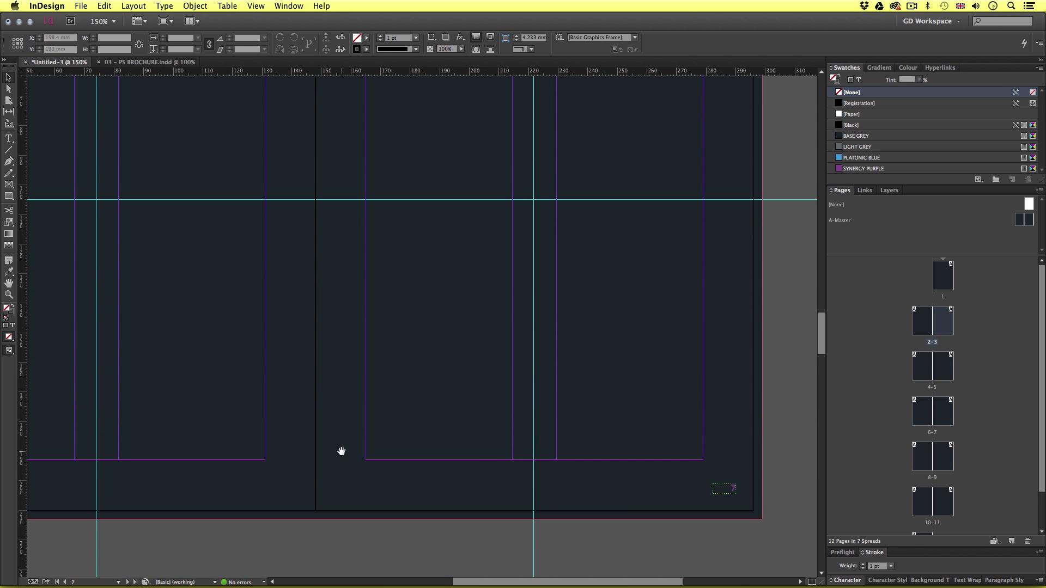
mouse_move(343, 449)
mouse_down()
mouse_move(359, 424)
mouse_move(505, 392)
mouse_up()
Step: Scroll back up to document page 1
scroll(506, 393, up, 5)
scroll(505, 392, up, 5)
scroll(504, 391, up, 3)
scroll(488, 383, up, 3)
scroll(491, 384, up, 5)
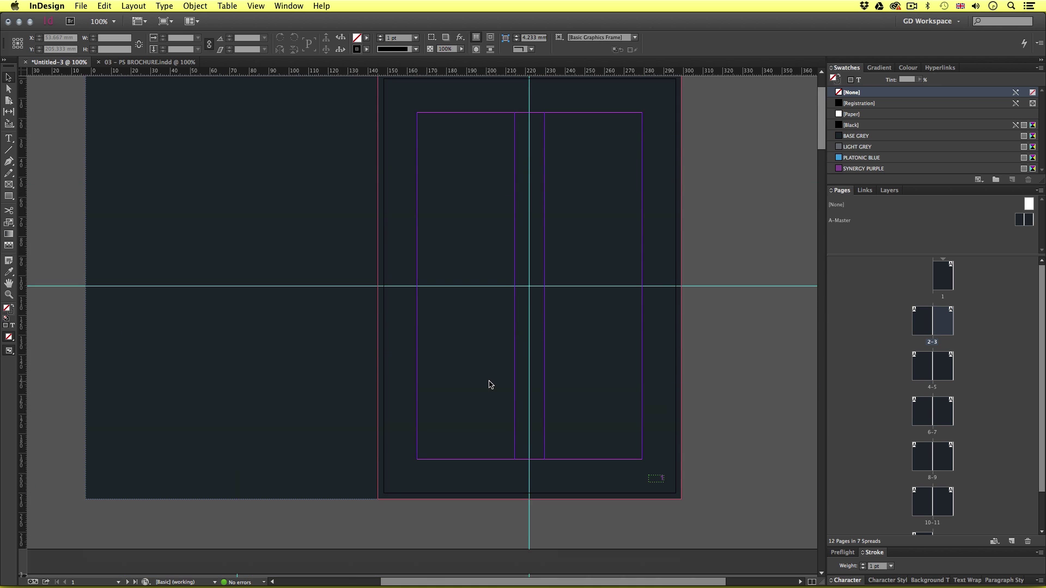
scroll(506, 390, up, 3)
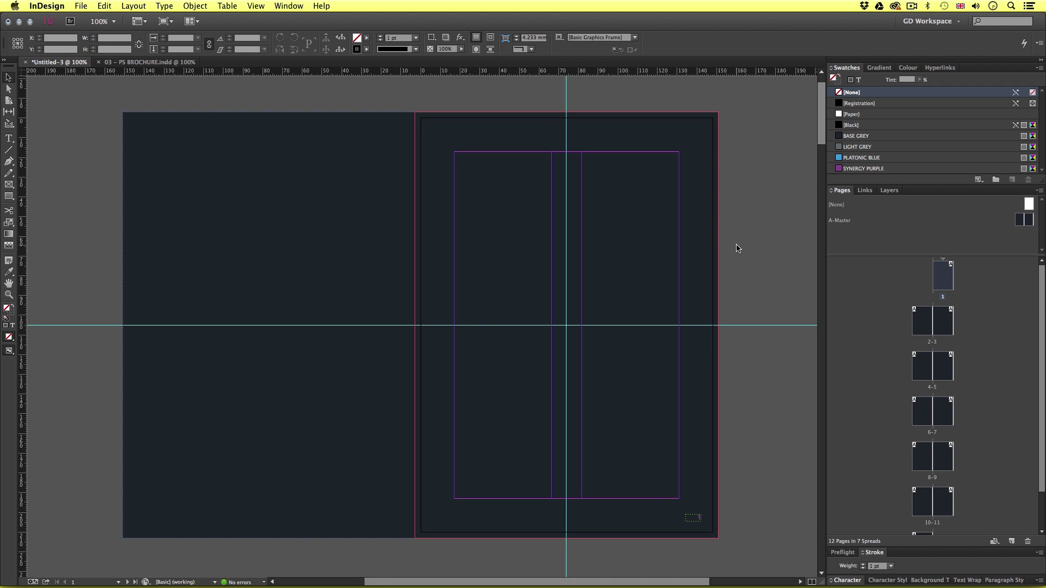
Step: Save the document as BROCHURE.indd in 05 - MY PROJECT > 03 - WORK DOCS
key(ctrl+s)
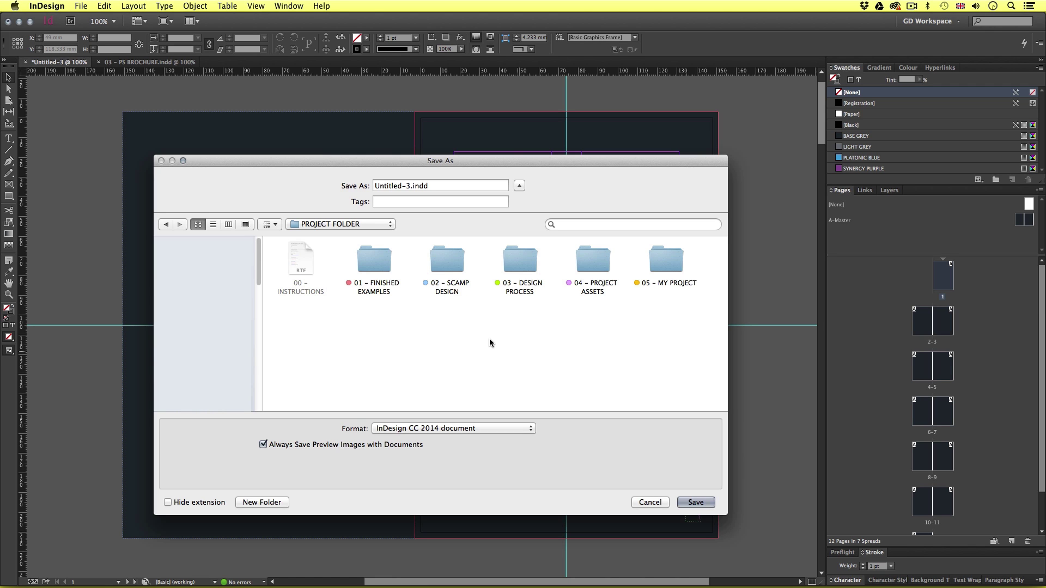
click(675, 265)
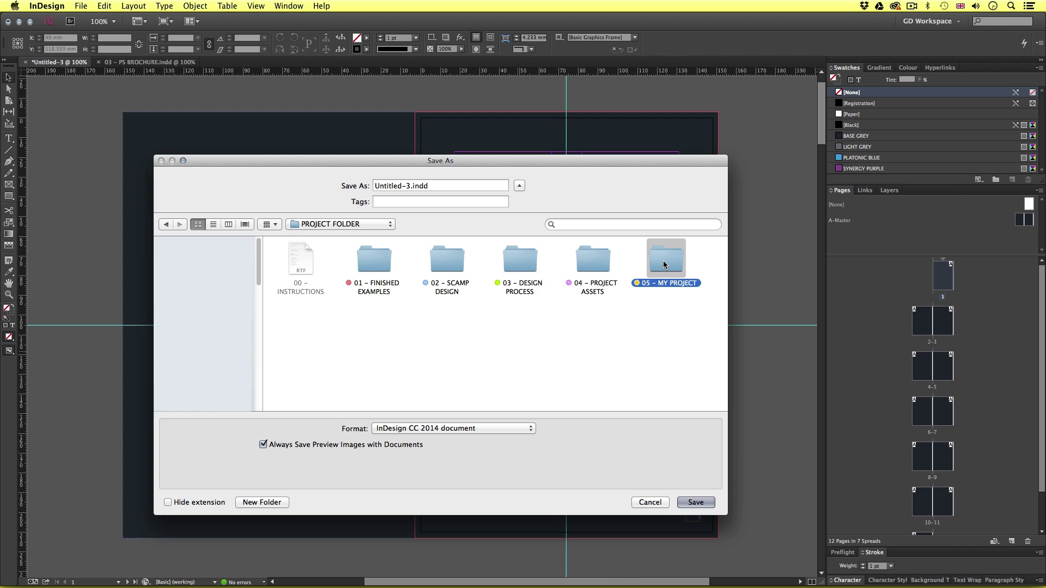
double_click(664, 265)
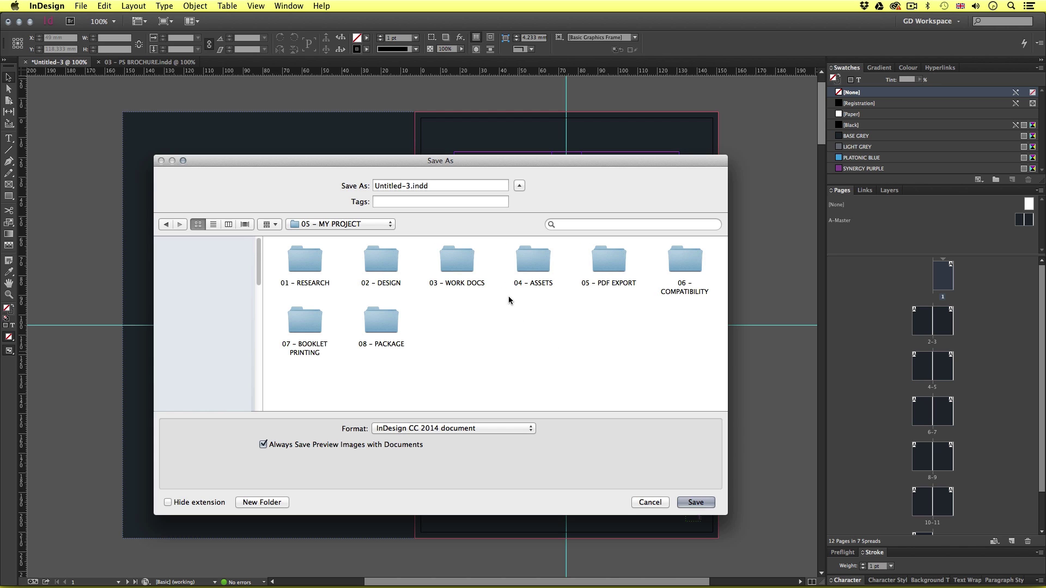
double_click(461, 264)
click(408, 187)
text(BROCHURE)
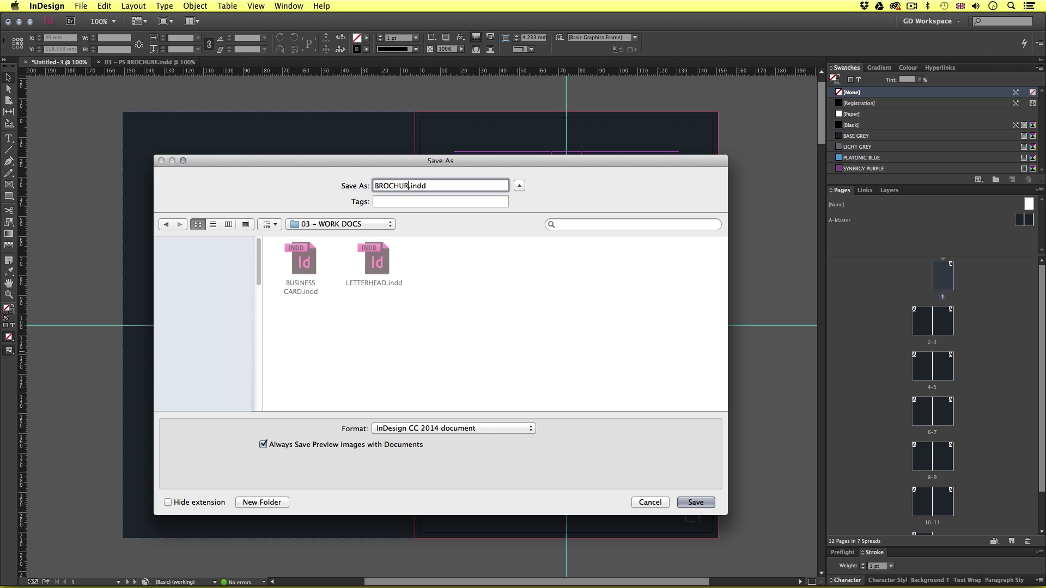
click(703, 503)
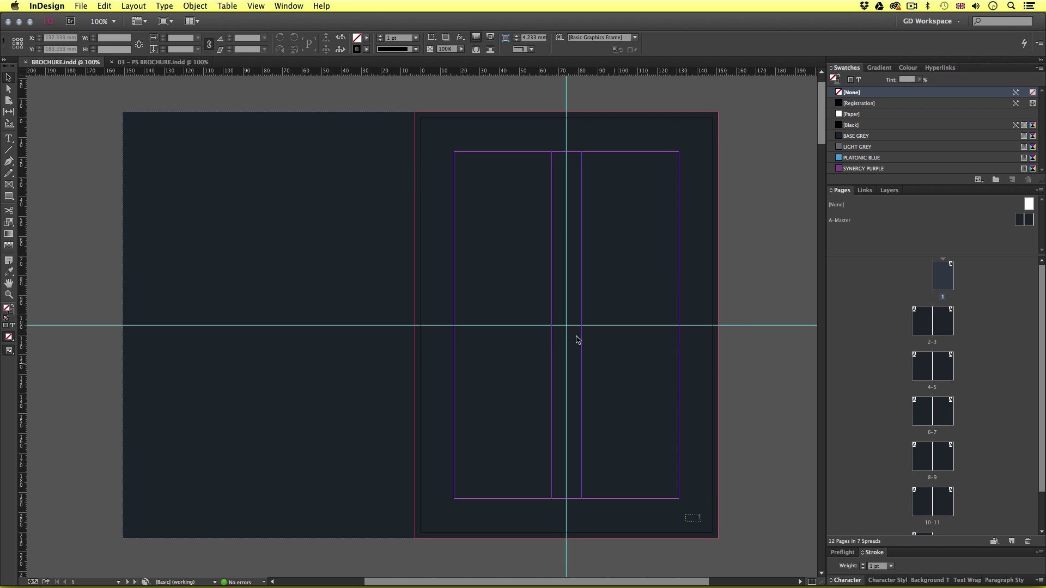